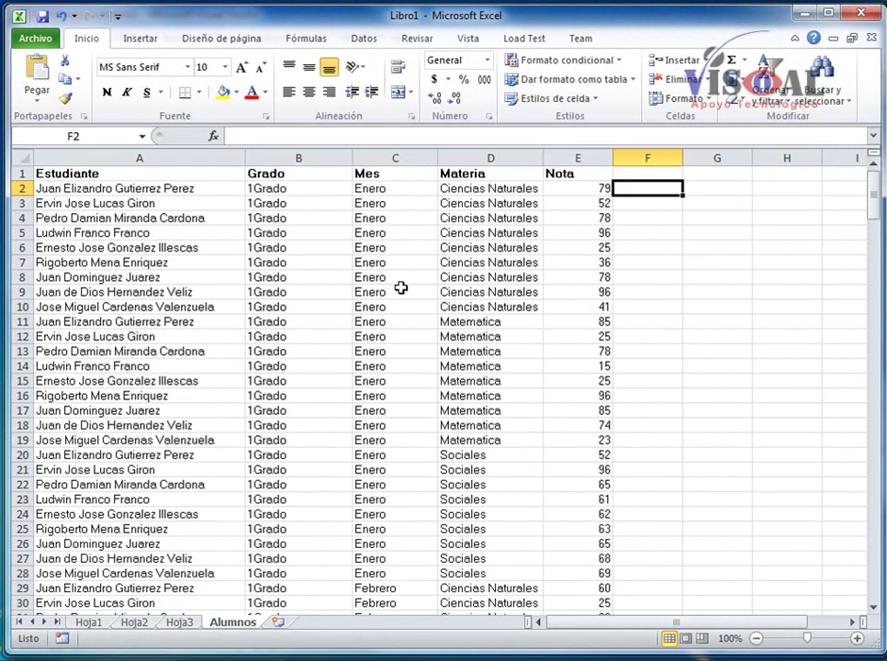
Switch to SQL Server Management Studio and open Northwind's database diagram Diagram_0 to examine its table relationships.
click(136, 37)
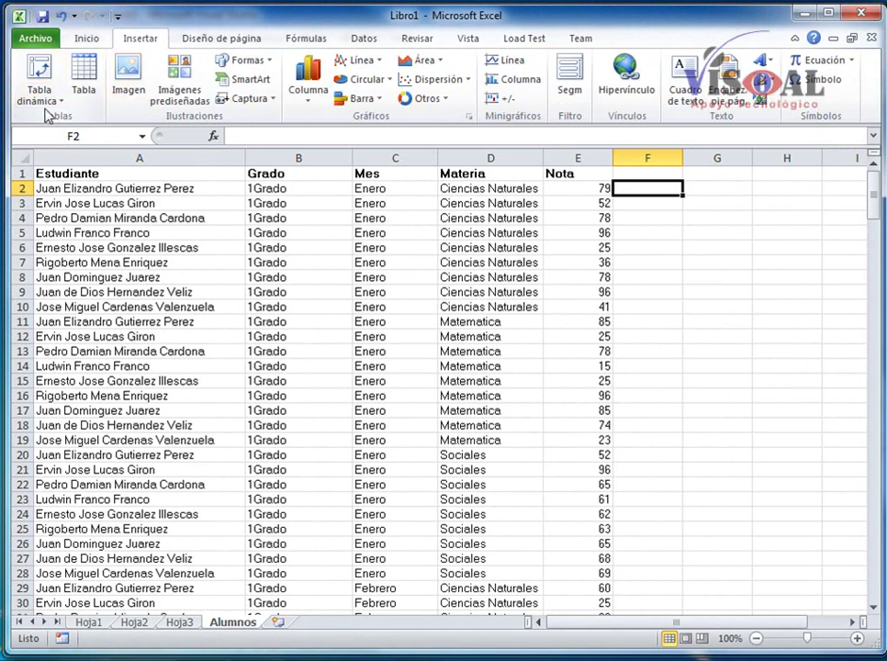
key(alt+Tab)
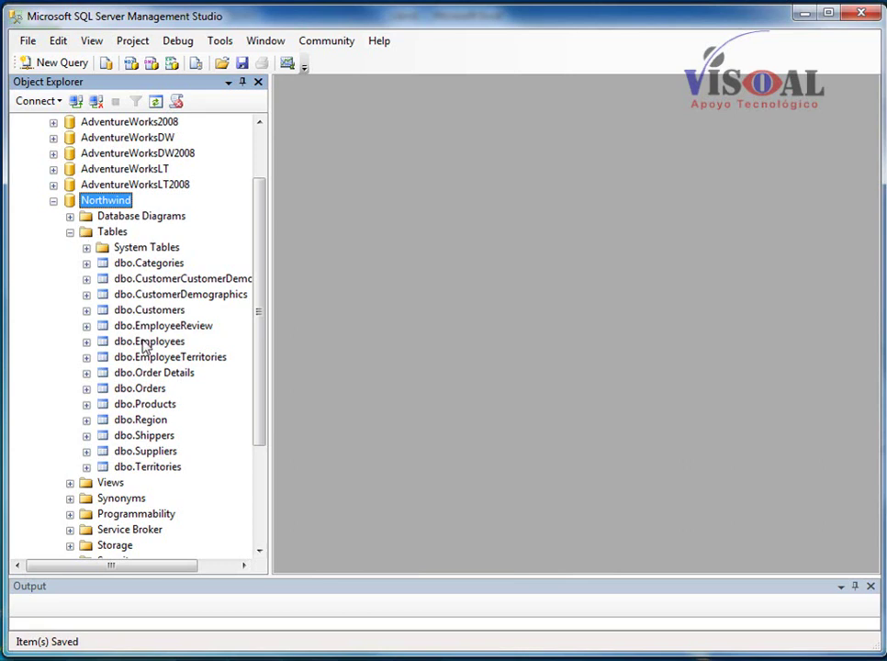
click(69, 216)
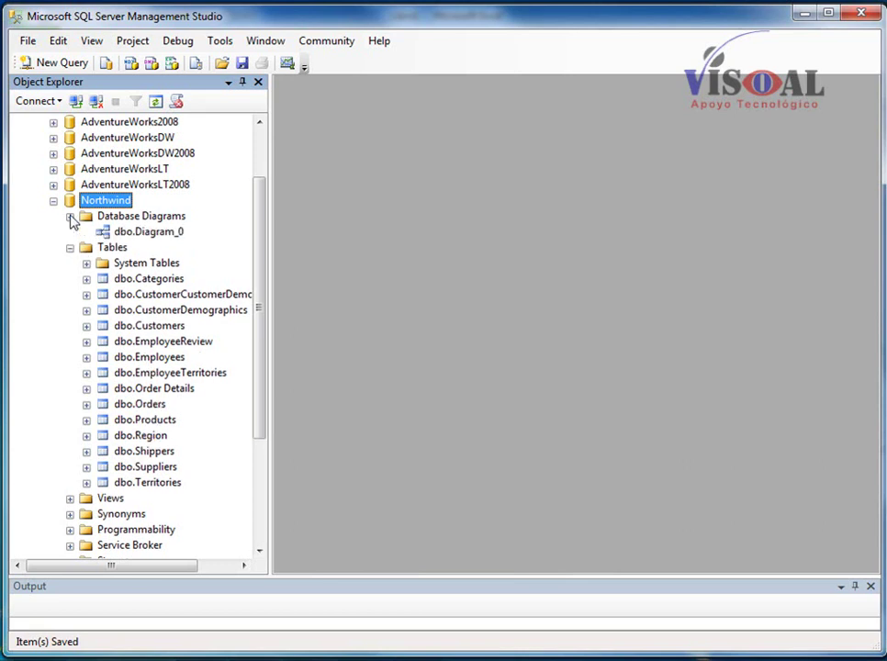
double_click(147, 232)
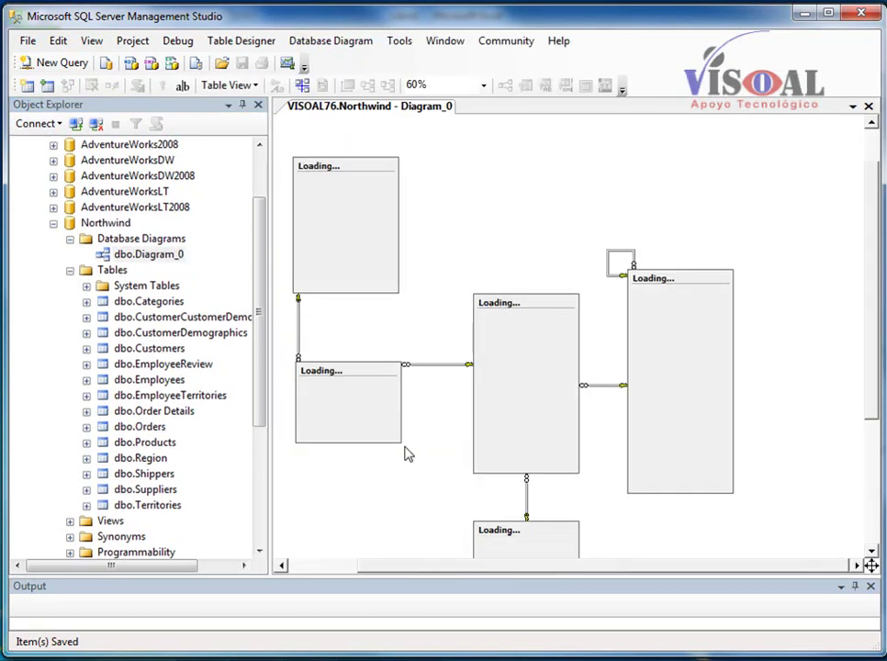
drag(865, 392, 866, 416)
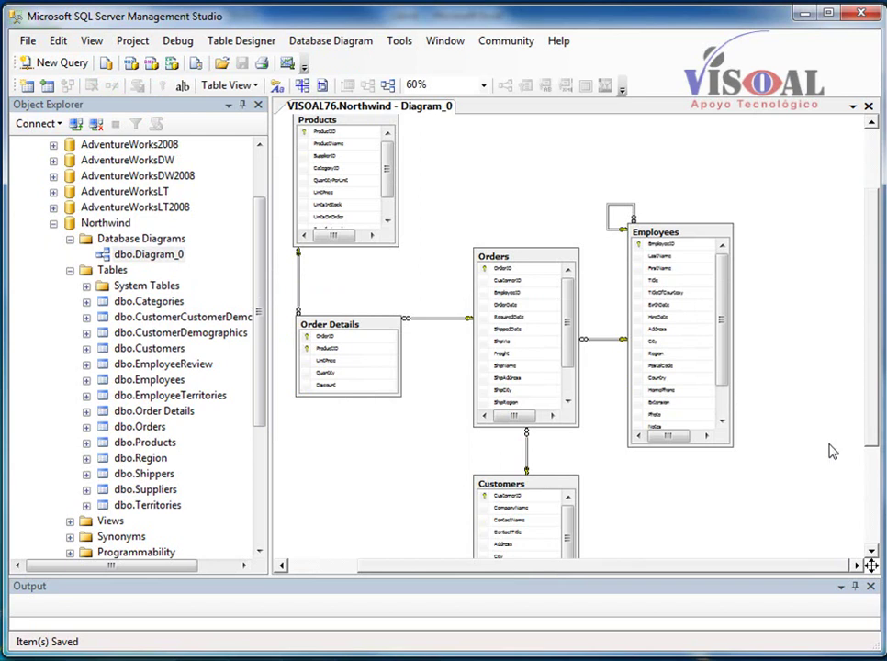
Switch to Excel and fill the whole Nota column of the Alumnos sheet with yellow.
click(464, 613)
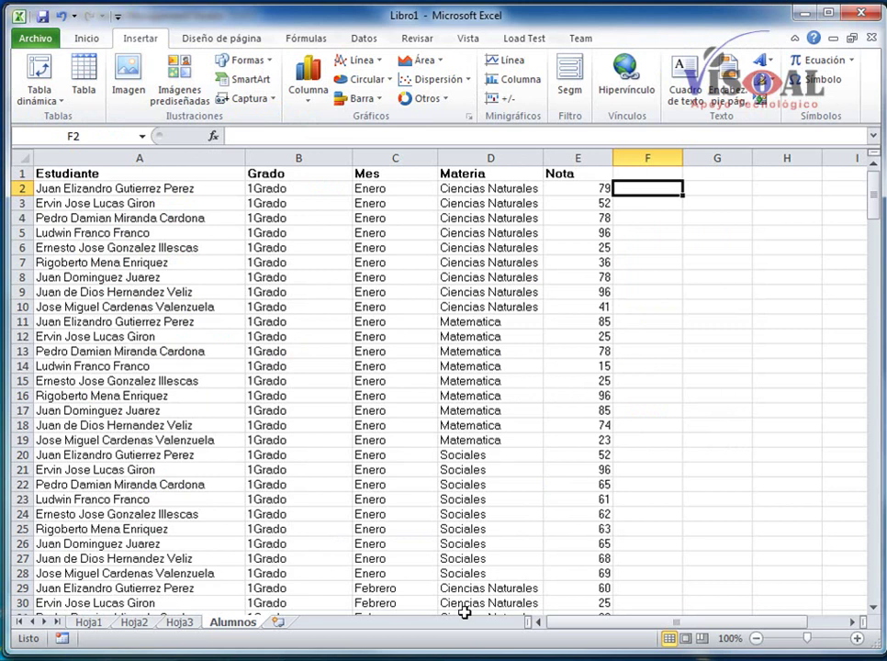
key(alt+Tab)
click(590, 245)
click(589, 157)
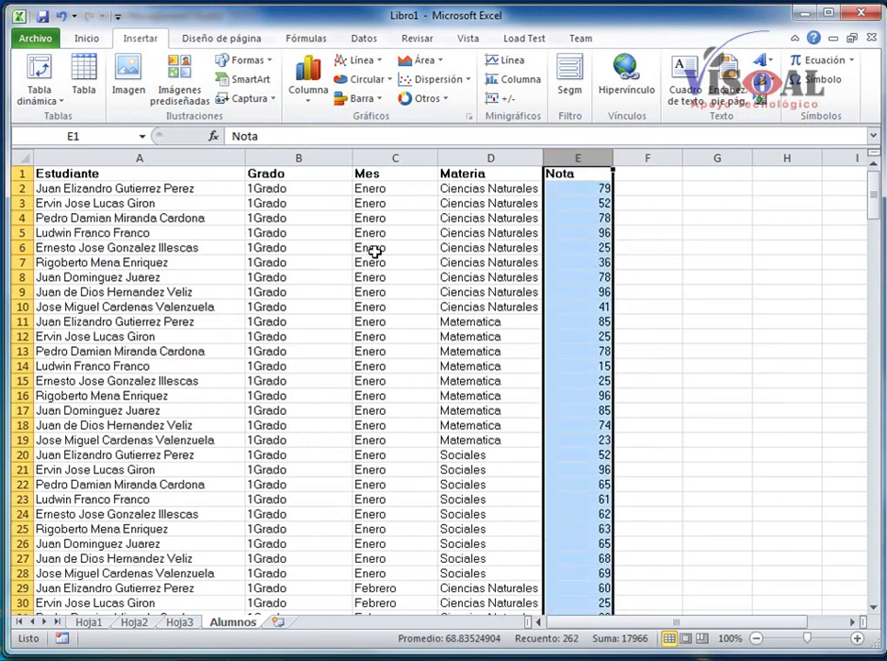
click(87, 40)
click(223, 92)
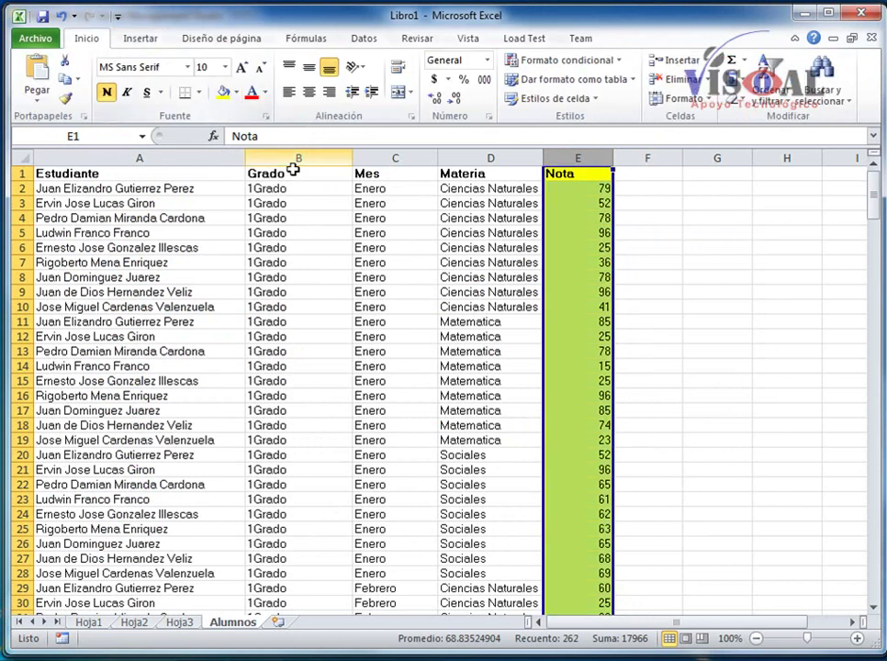
click(578, 277)
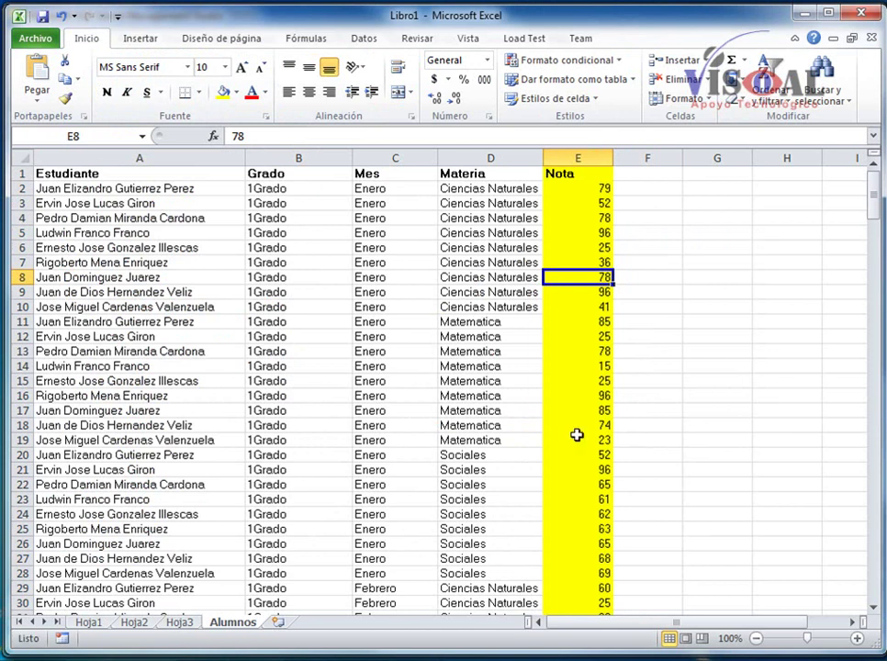
Fill the Materia column with standard light blue and the Mes column with light orange.
click(463, 158)
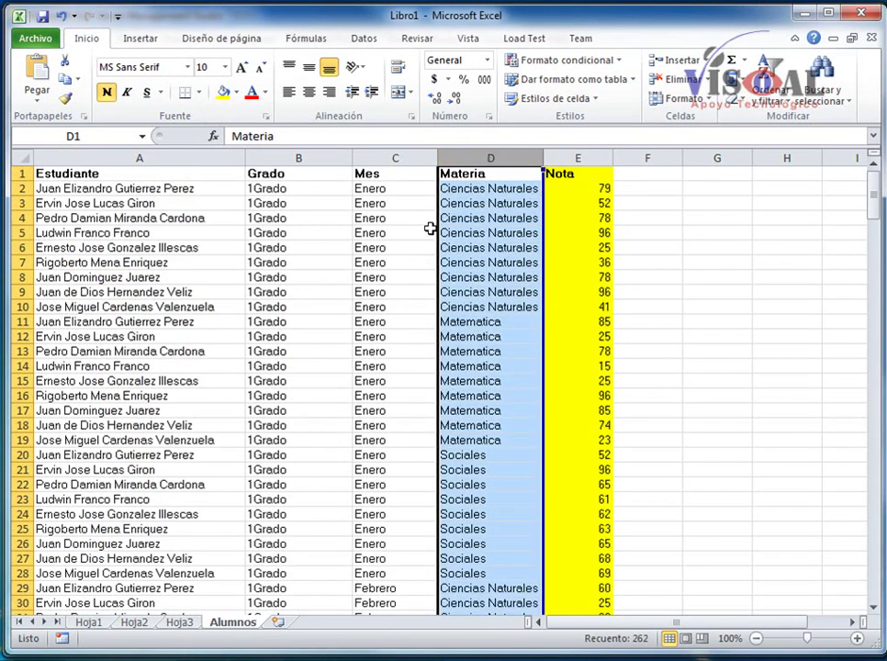
click(236, 92)
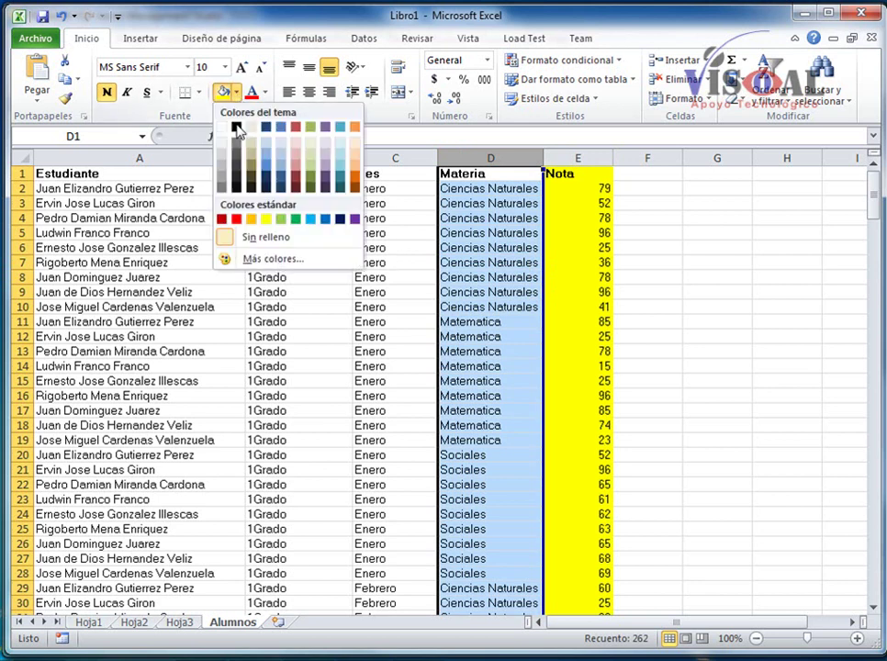
click(310, 219)
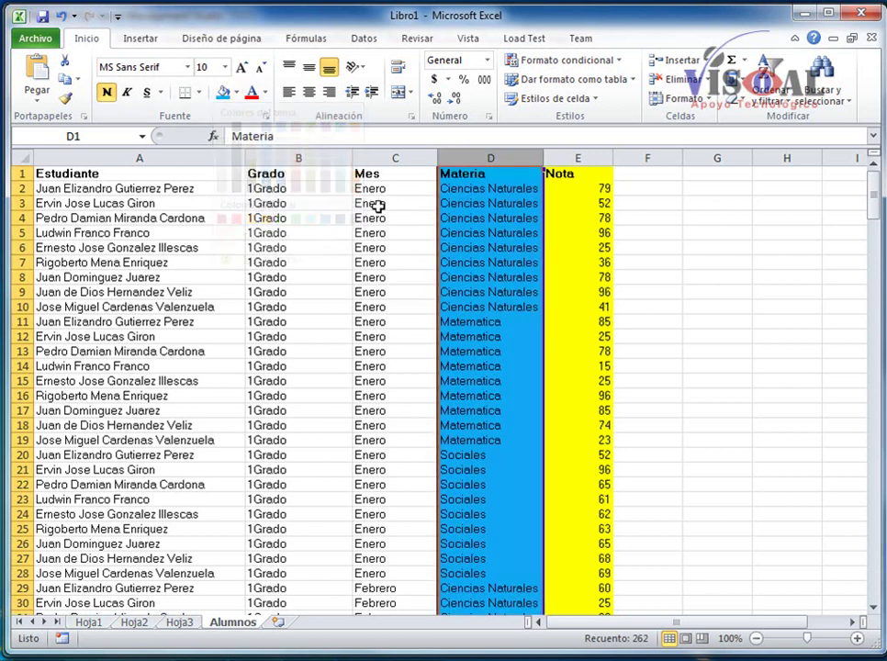
click(372, 158)
click(236, 93)
click(354, 178)
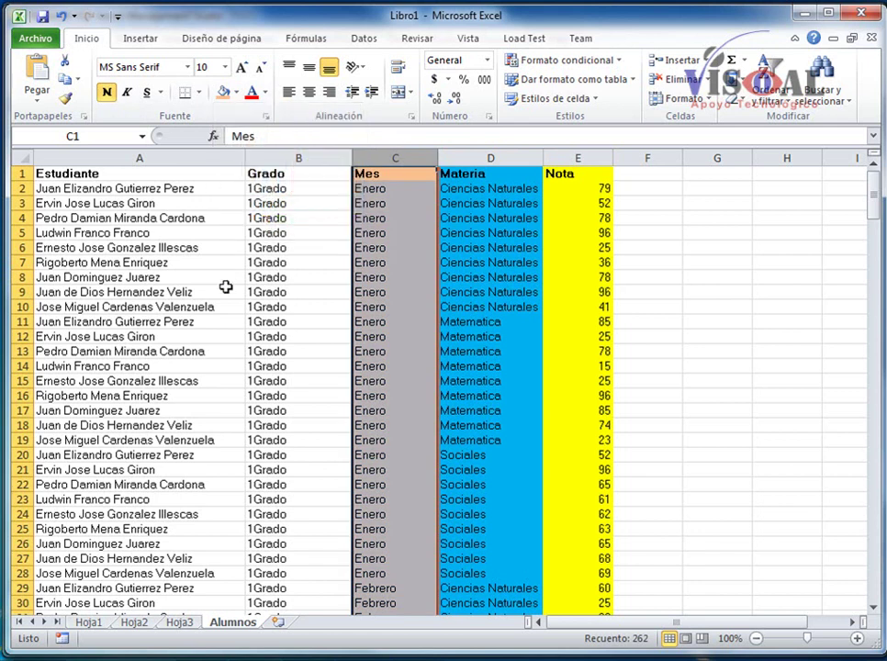
Fill the Grado column with light red and the Estudiante column with a shade of blue.
click(267, 156)
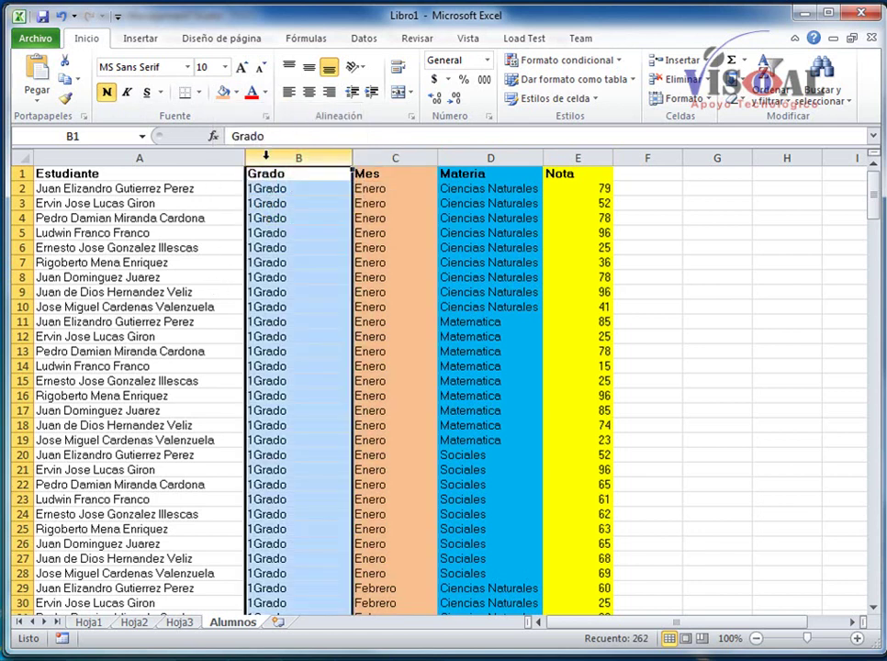
click(236, 92)
click(296, 214)
click(170, 156)
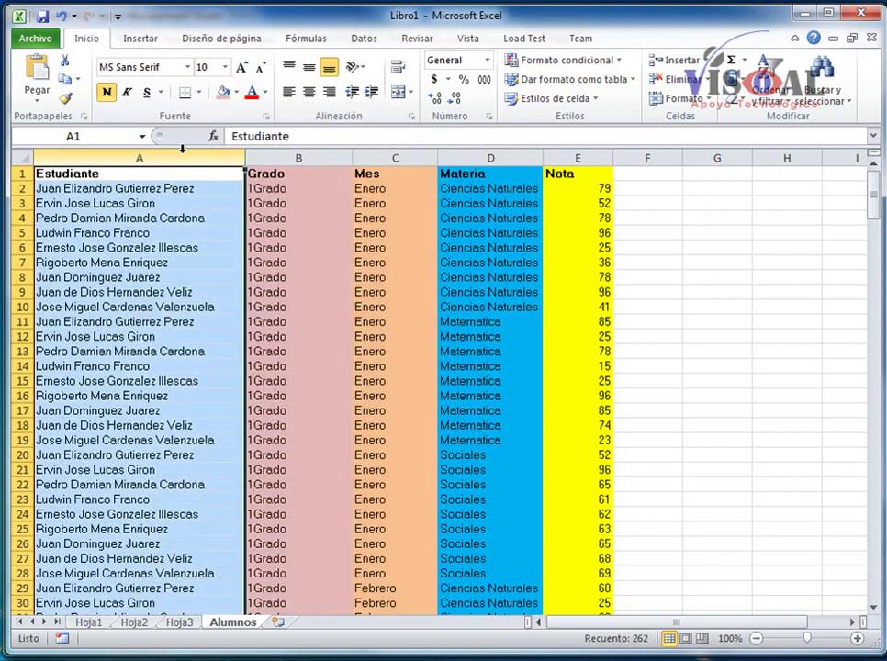
click(236, 93)
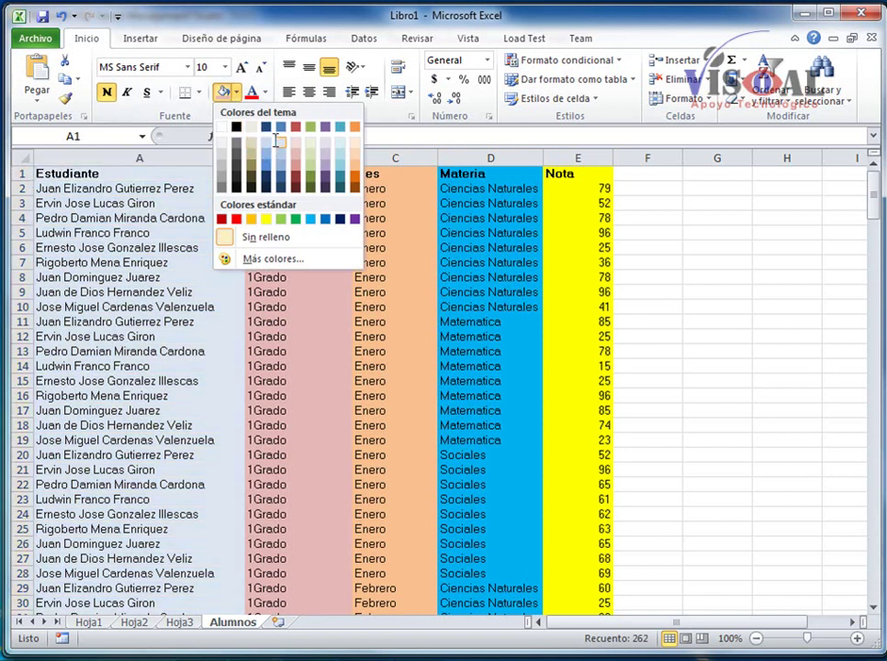
click(281, 193)
click(185, 246)
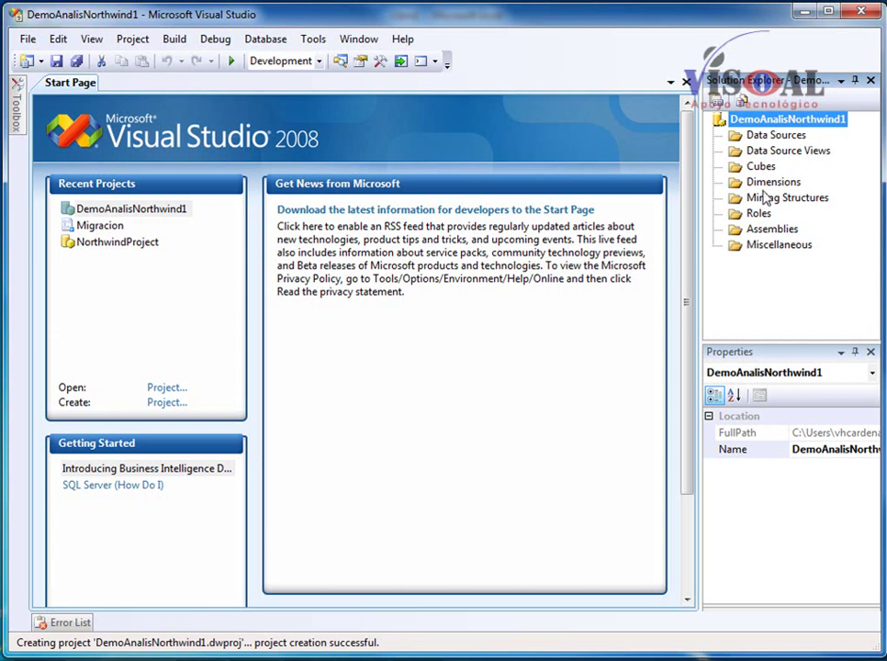
In Visual Studio, start a new data source for DemoAnalisNorthwind1 and delete the existing connections VISOAL76.Northwind and VISOAL76.Northwind1.
click(768, 138)
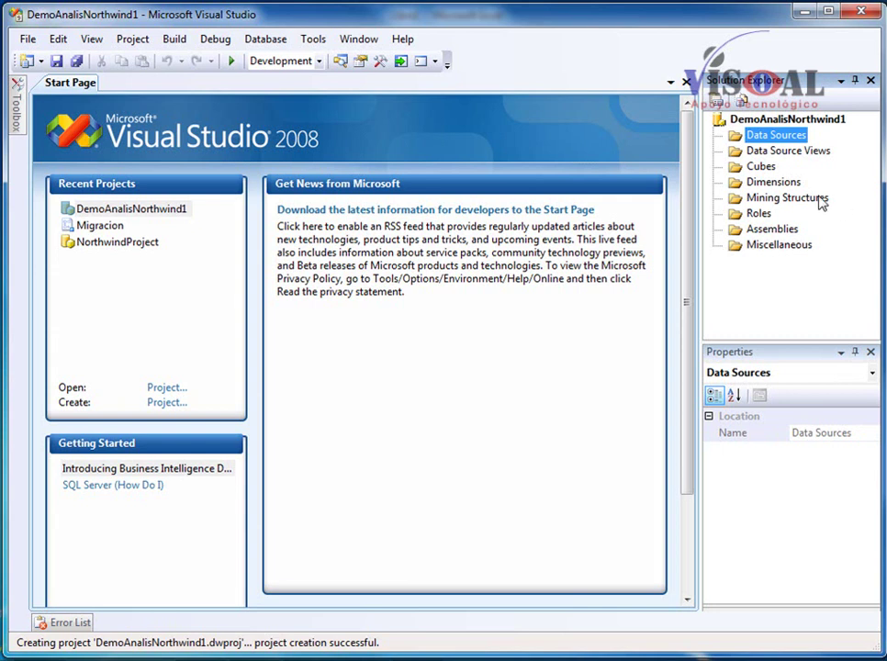
right_click(774, 140)
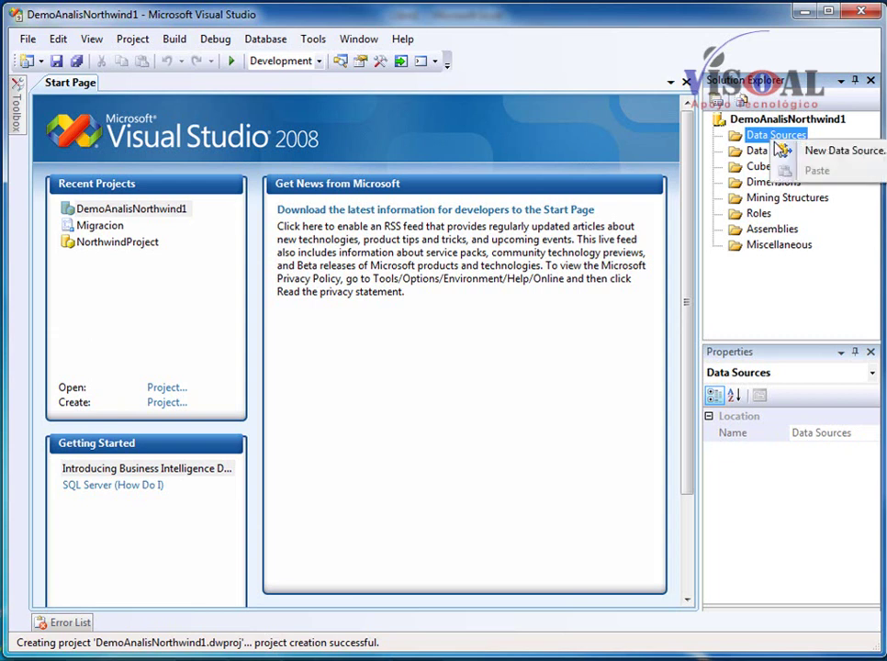
click(798, 153)
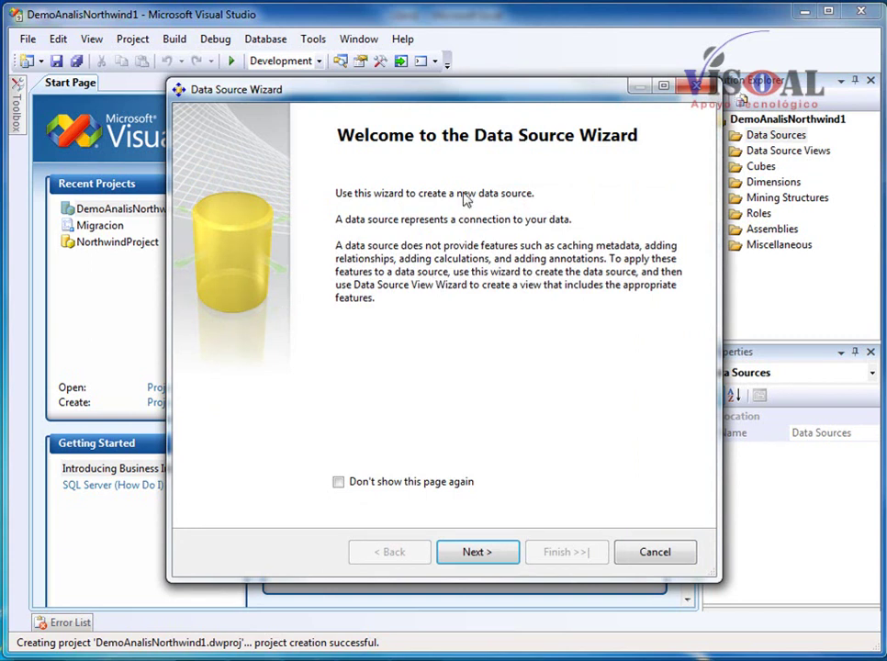
click(474, 555)
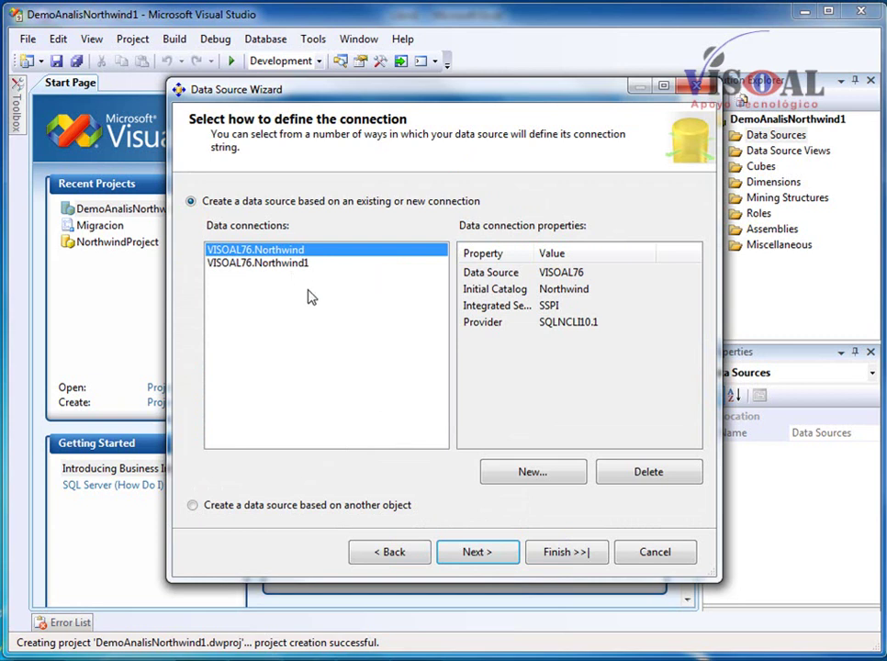
click(643, 473)
click(630, 474)
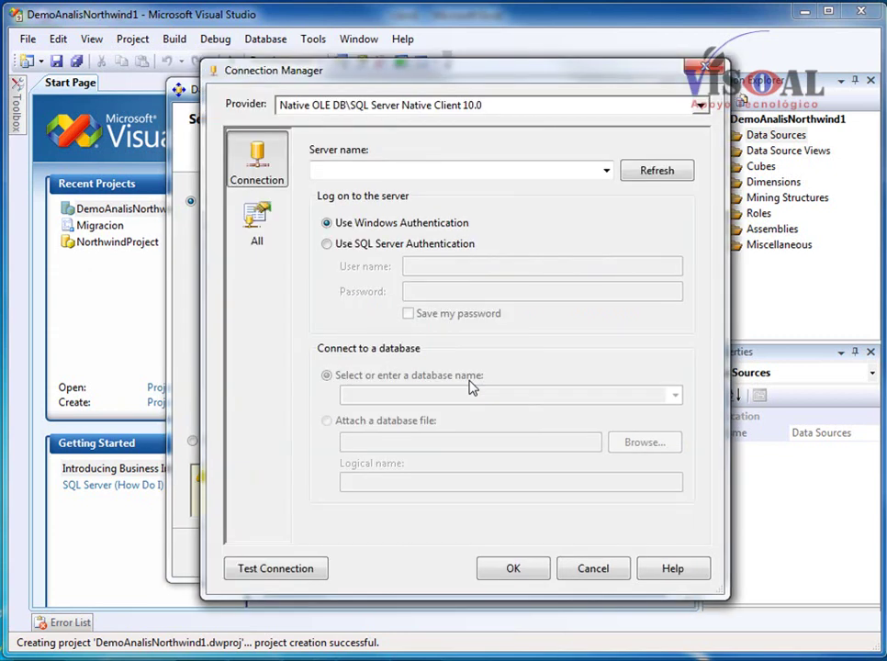
Define a new data connection to server VISOAL76 with Northwind as its database.
click(700, 107)
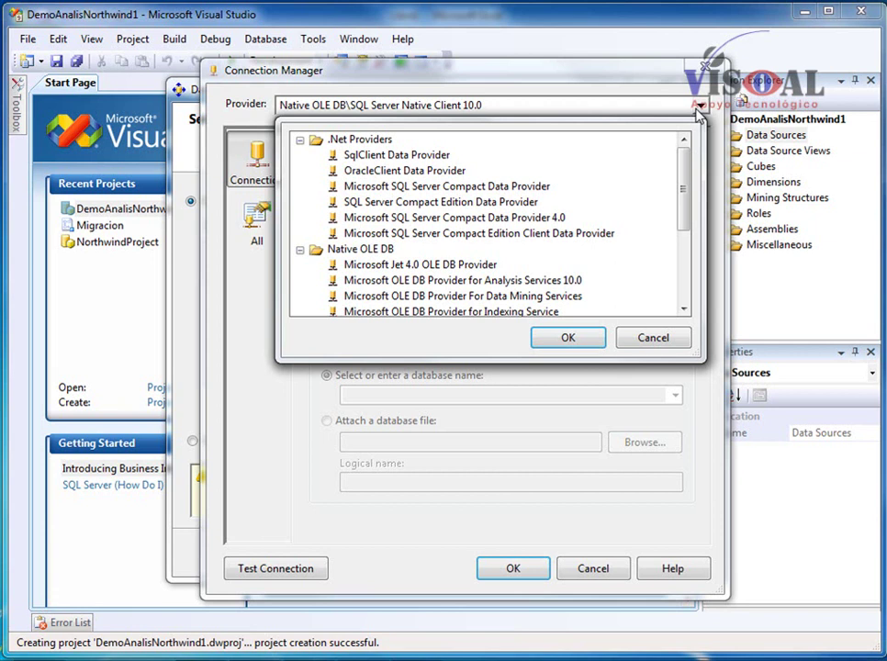
click(645, 340)
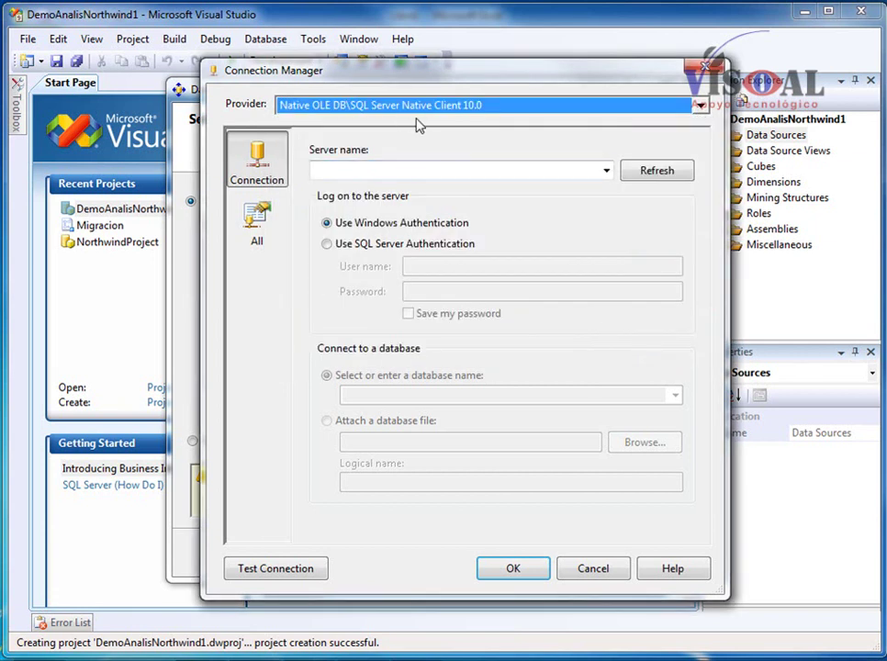
click(419, 167)
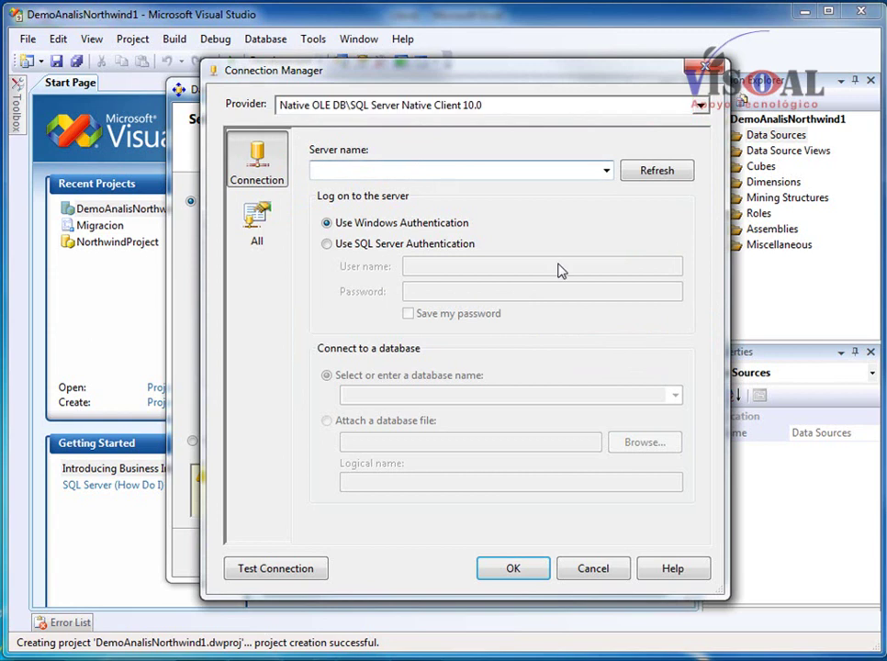
text(viso)
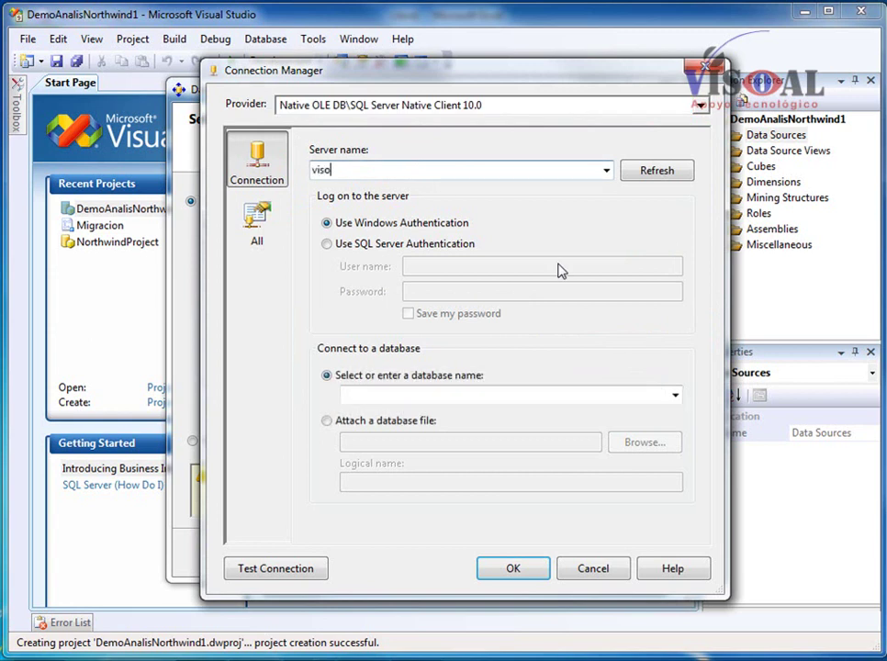
text(al76)
click(675, 396)
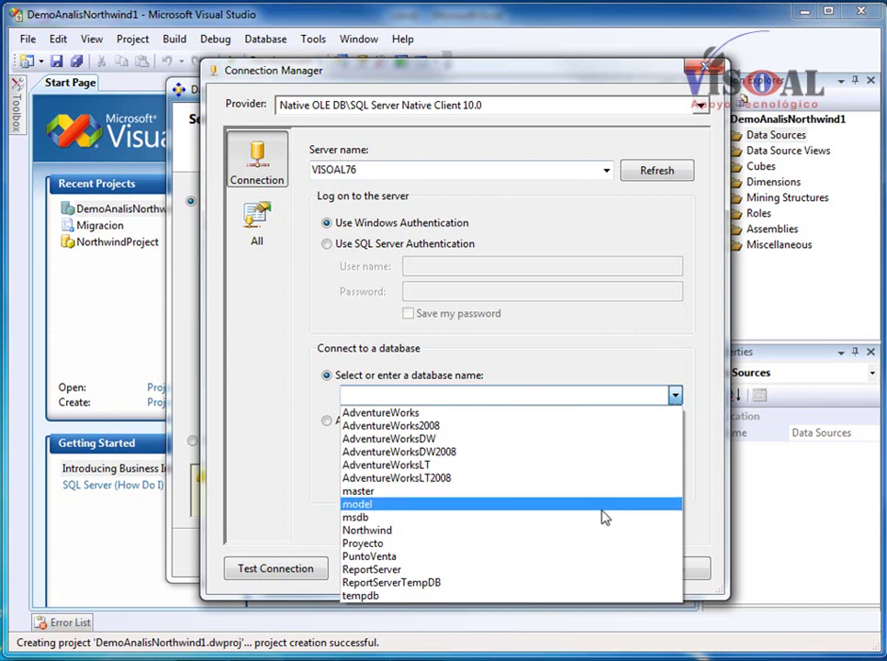
click(564, 533)
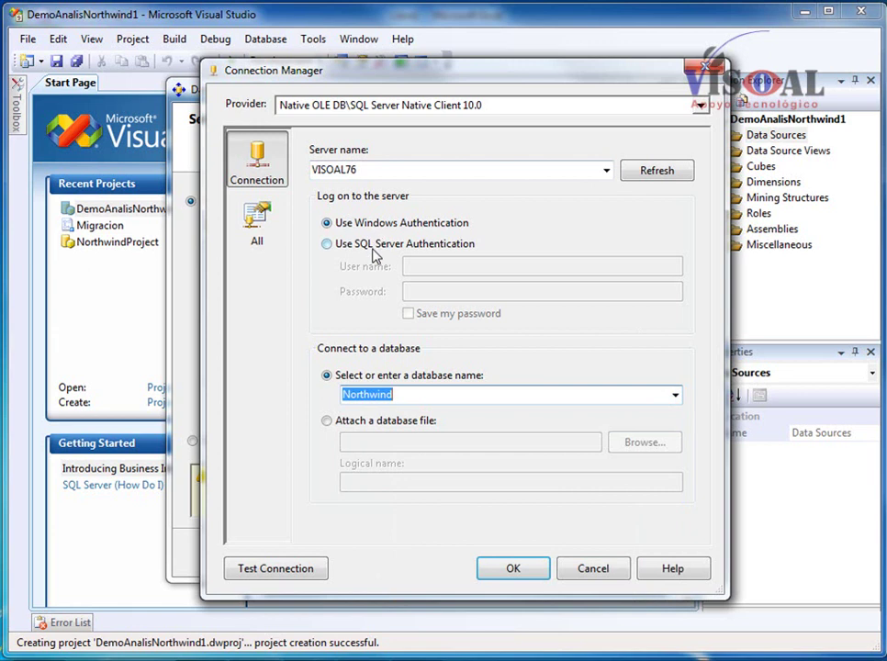
Test the connection to the Northwind database and accept its settings.
click(298, 570)
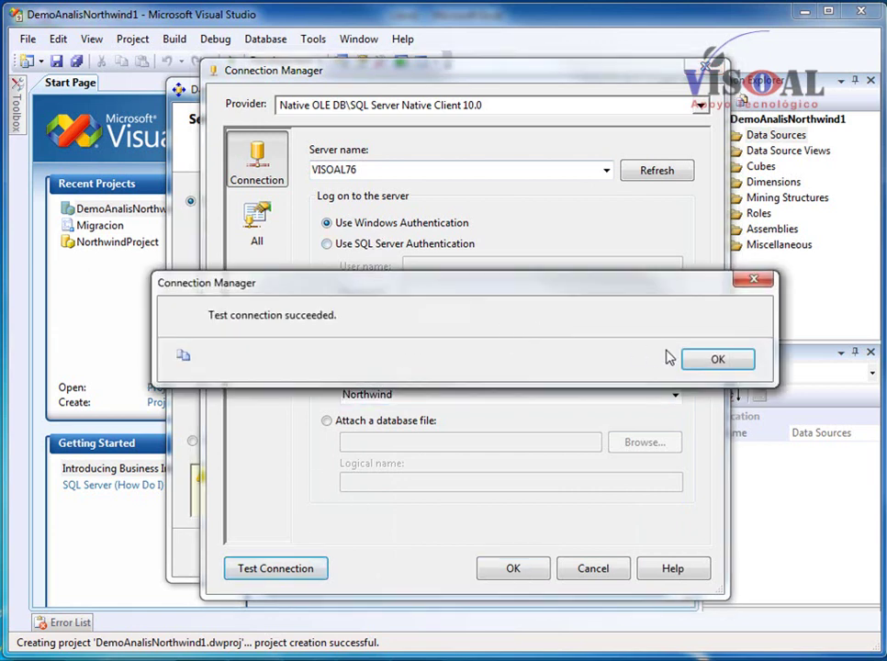
click(698, 362)
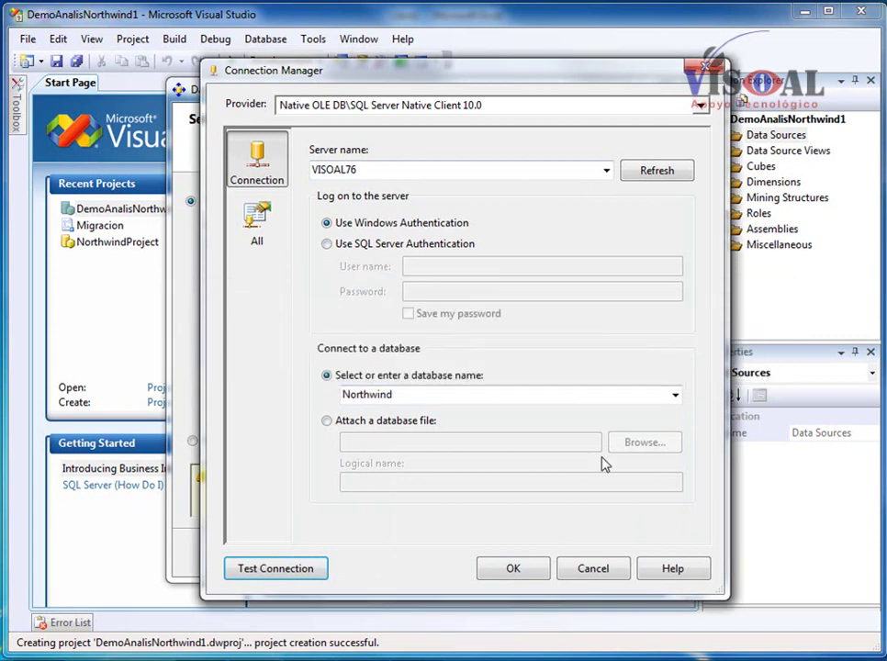
click(512, 568)
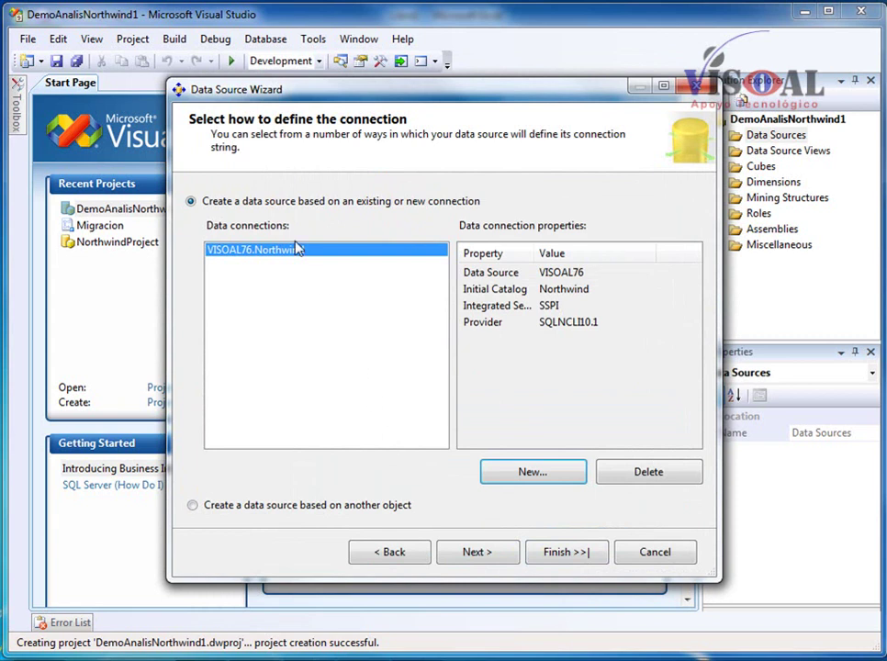
Set the data source's impersonation to the service account and finish creating it under the name Northwind.
click(476, 551)
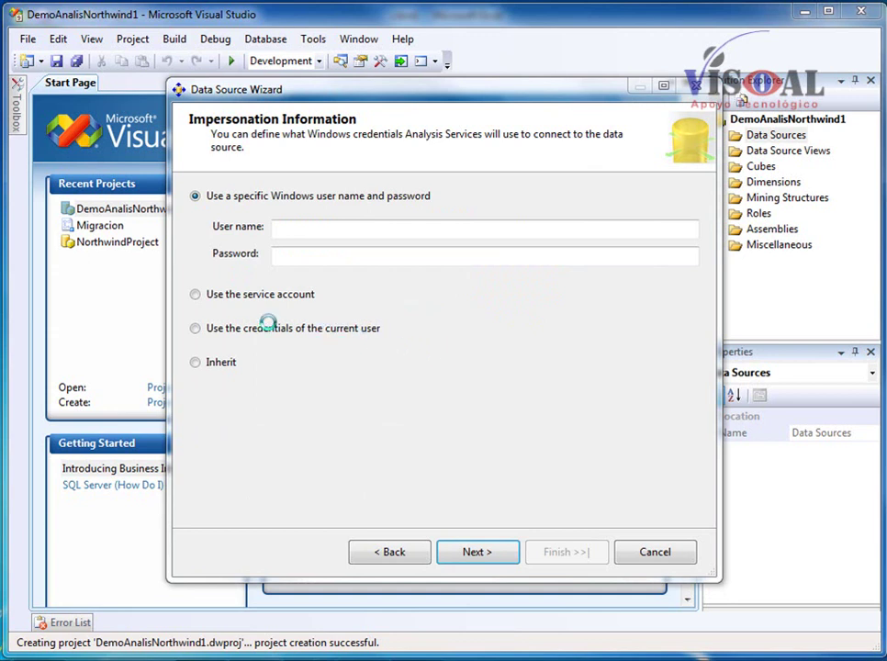
click(197, 295)
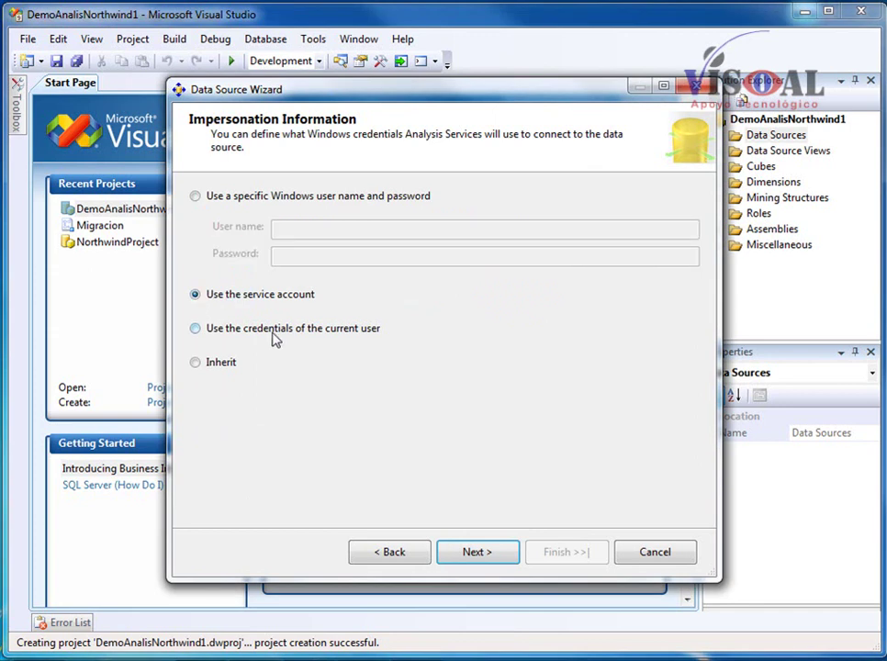
click(487, 558)
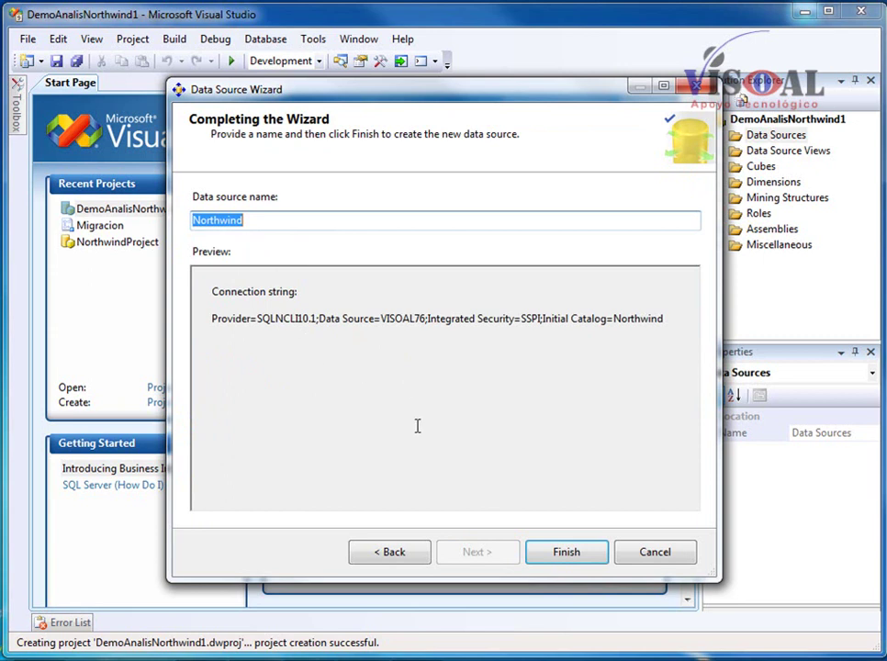
click(571, 555)
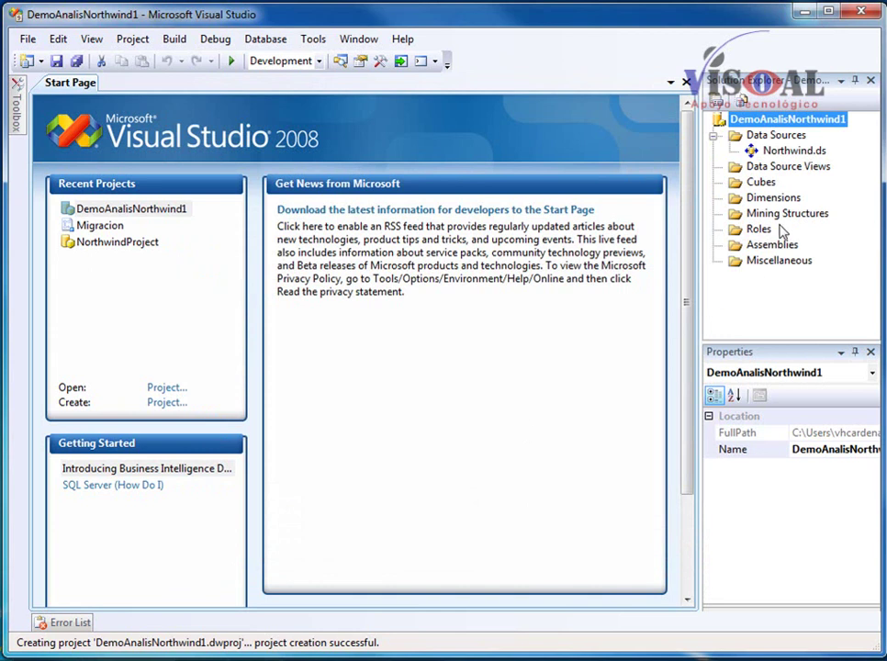
Start a new data source view in DemoAnalisNorthwind1 based on the Northwind relational data source.
click(790, 151)
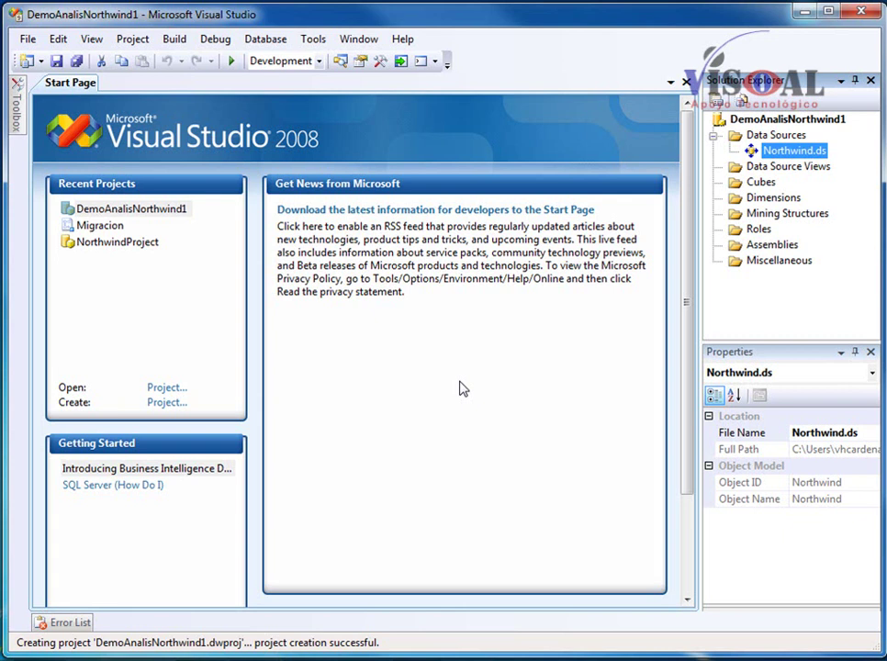
click(780, 168)
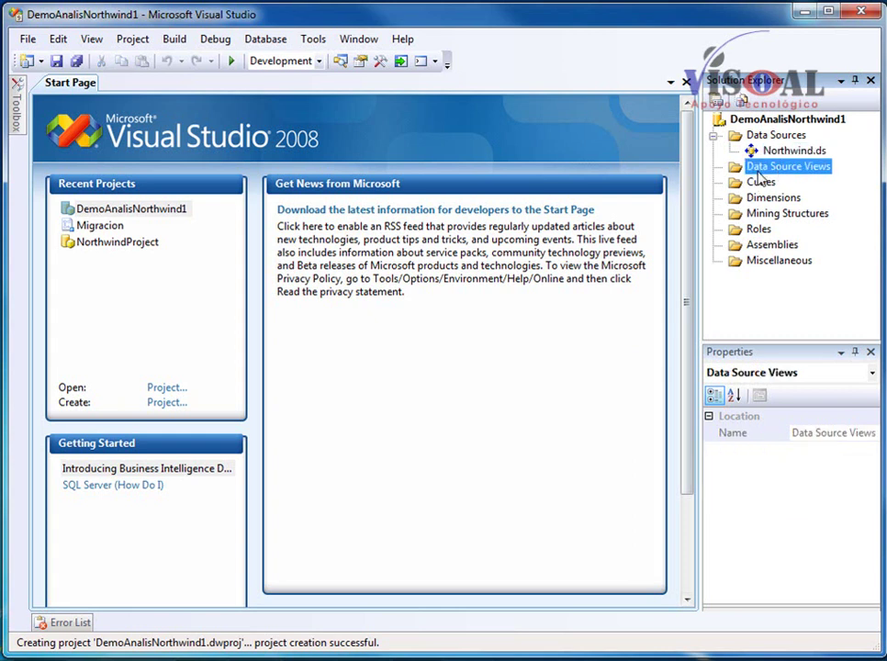
right_click(767, 169)
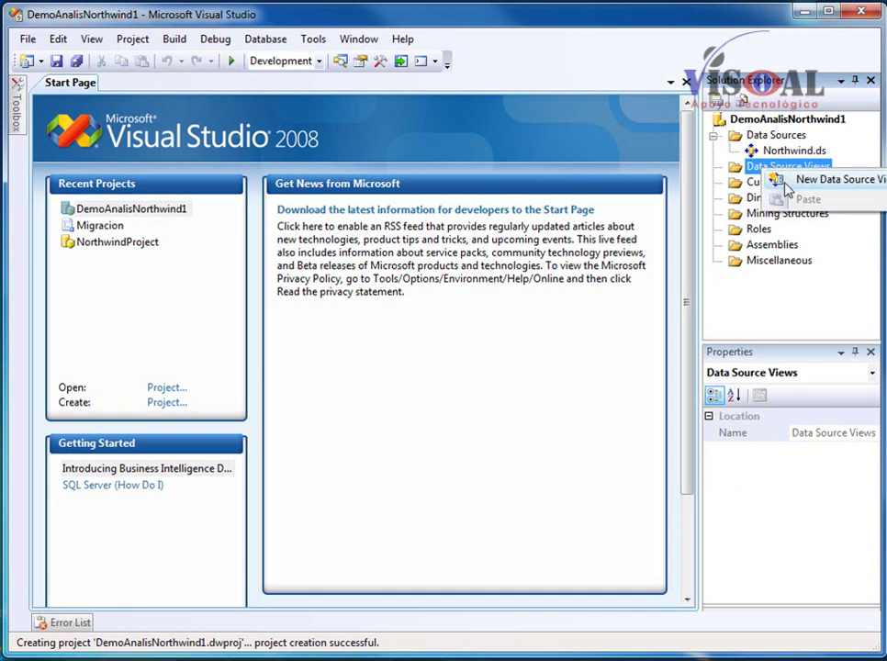
click(786, 184)
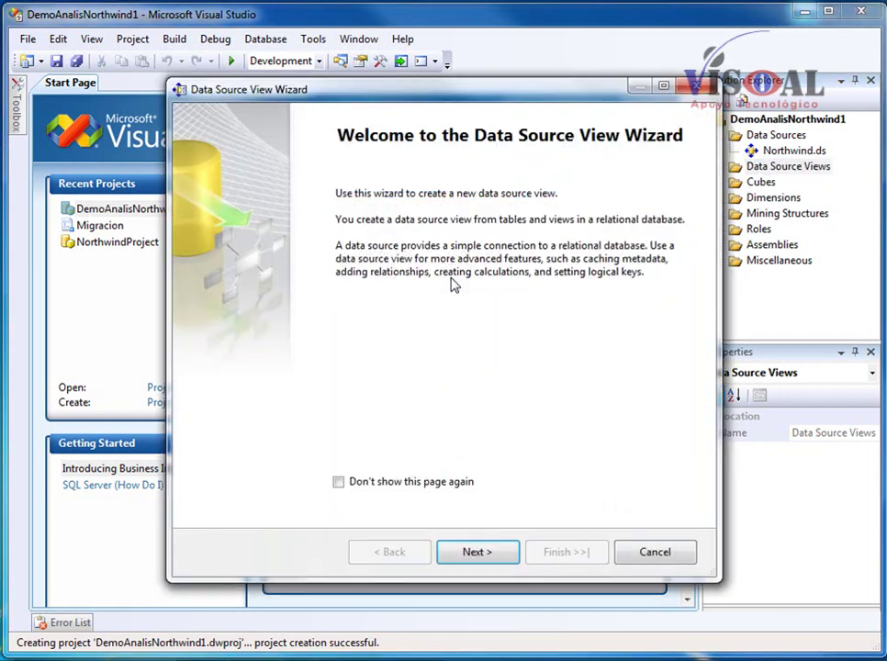
click(478, 554)
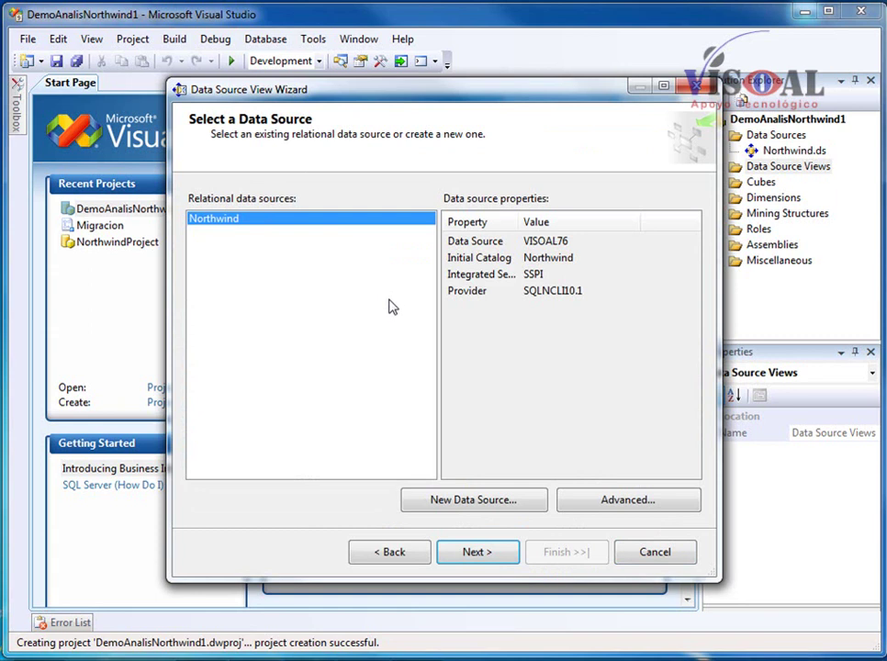
click(477, 552)
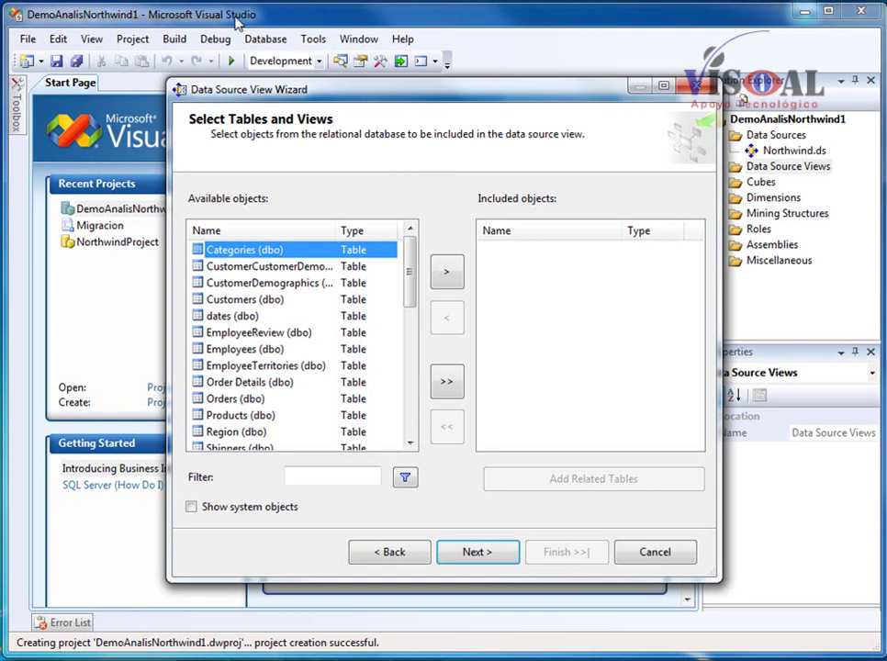
Include the Customers, Orders, Order Details, dates, Employees and Products tables and finish creating the data source view under the name Northwind.
double_click(271, 301)
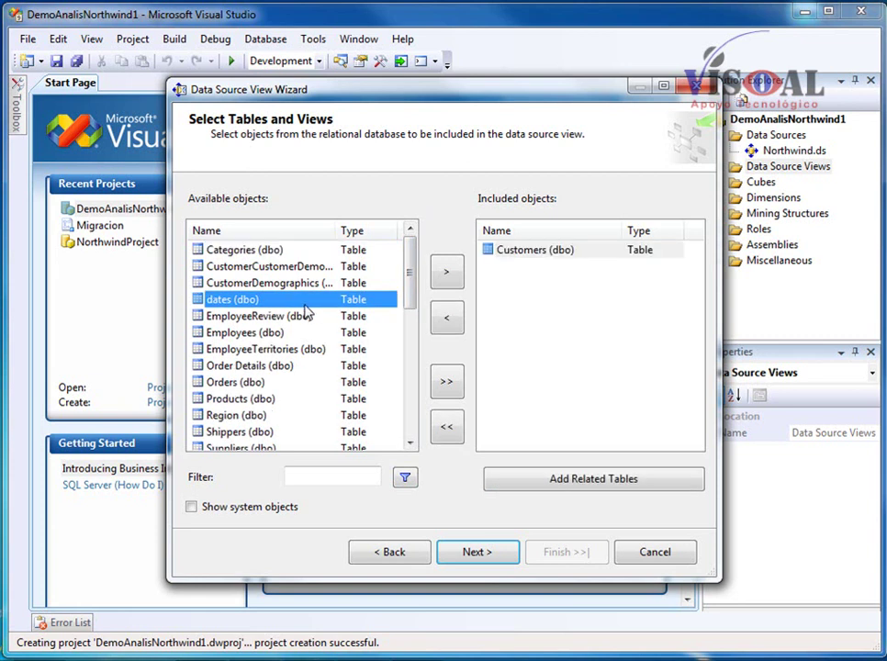
drag(411, 294, 410, 311)
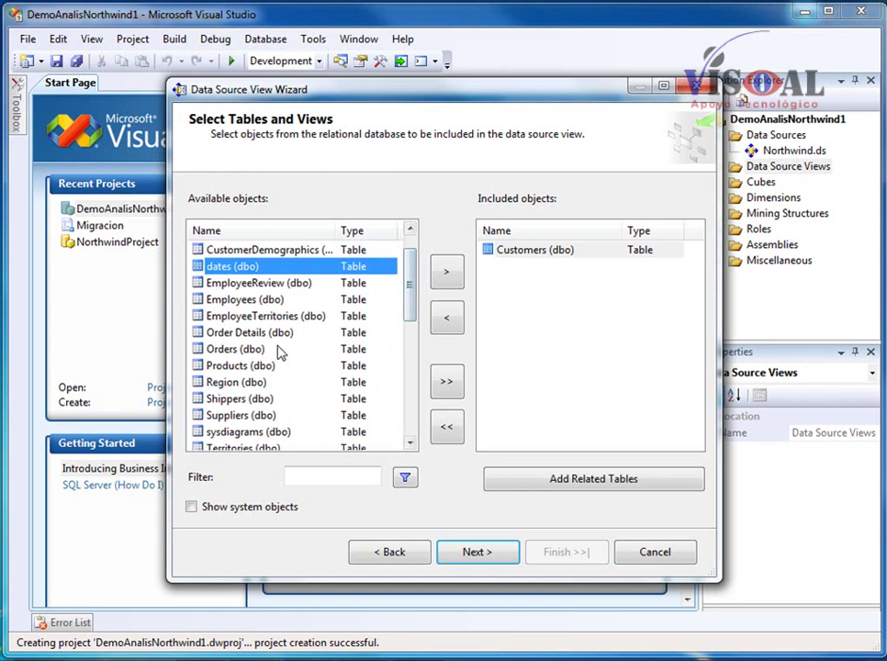
double_click(317, 349)
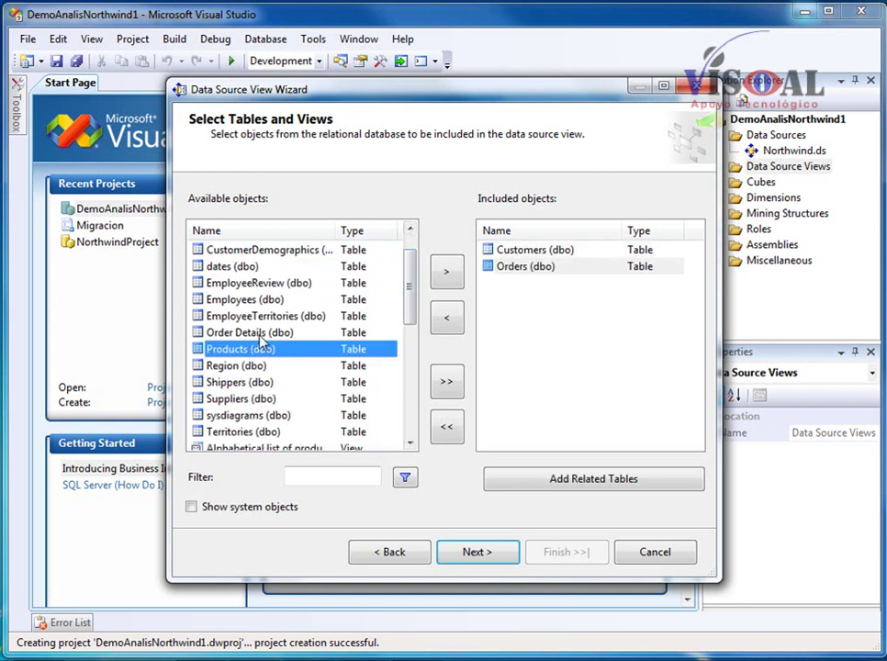
double_click(278, 334)
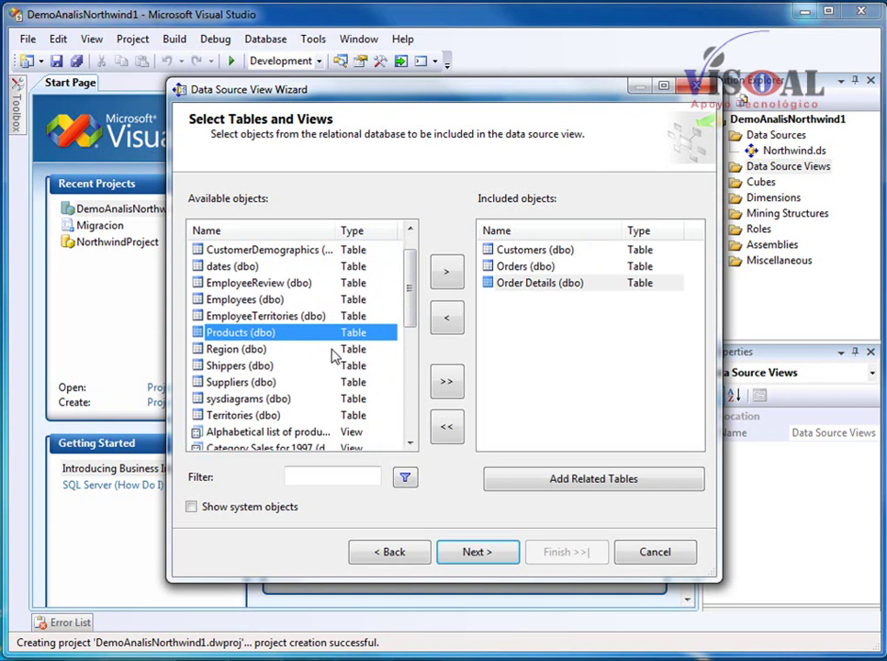
double_click(232, 266)
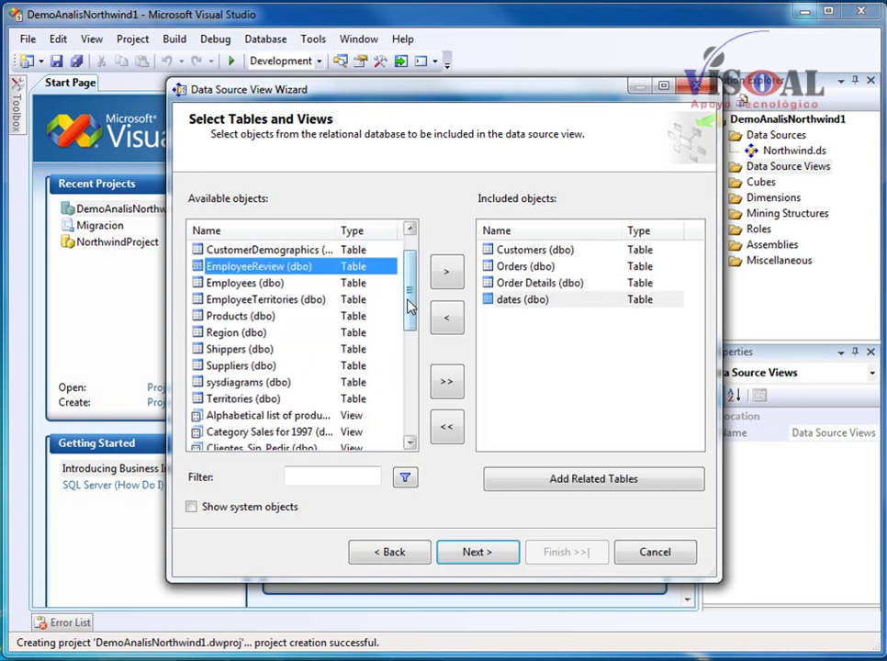
double_click(200, 283)
double_click(244, 299)
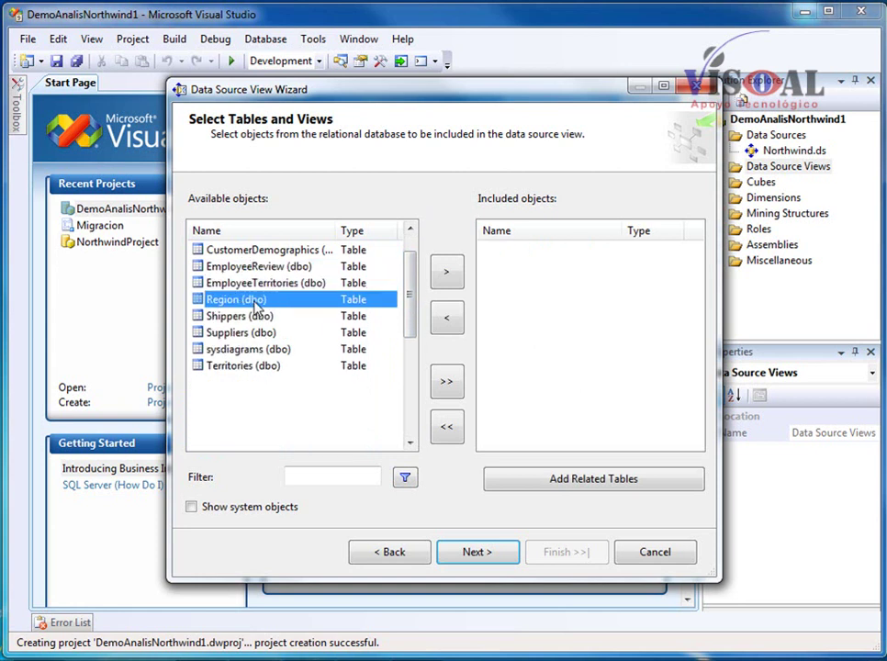
click(476, 557)
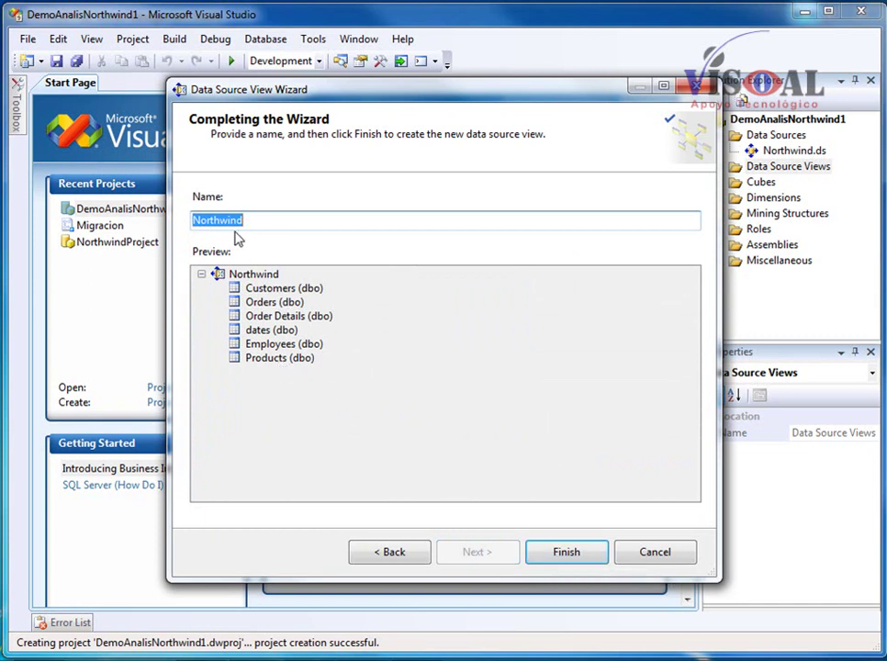
click(579, 556)
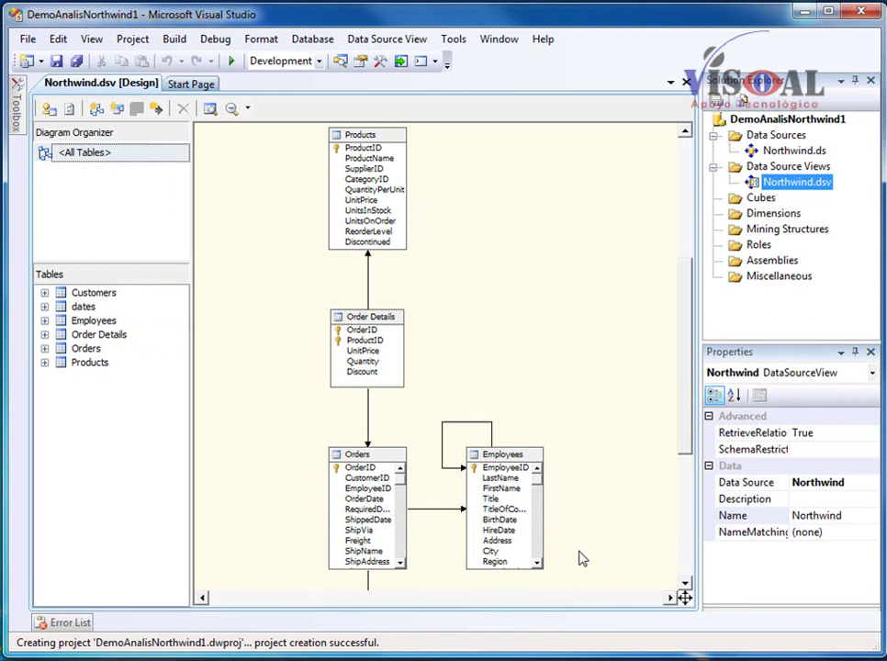
Rearrange the diagram with Products left of Order Details, Orders below and right of it, Employees right of Orders, and Customers left of Orders.
drag(359, 143, 235, 293)
drag(687, 372, 691, 434)
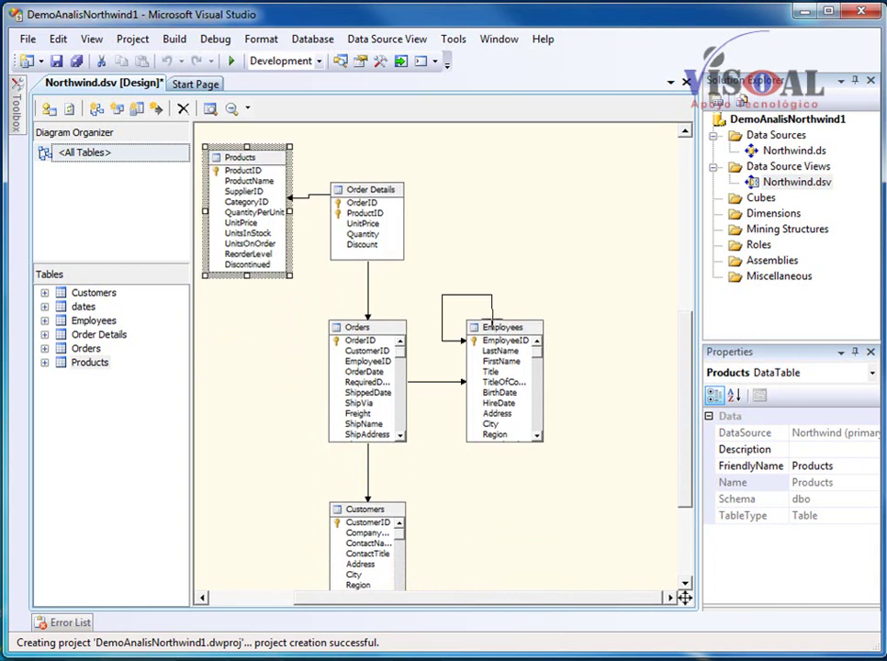
drag(513, 338, 606, 236)
drag(401, 335, 505, 282)
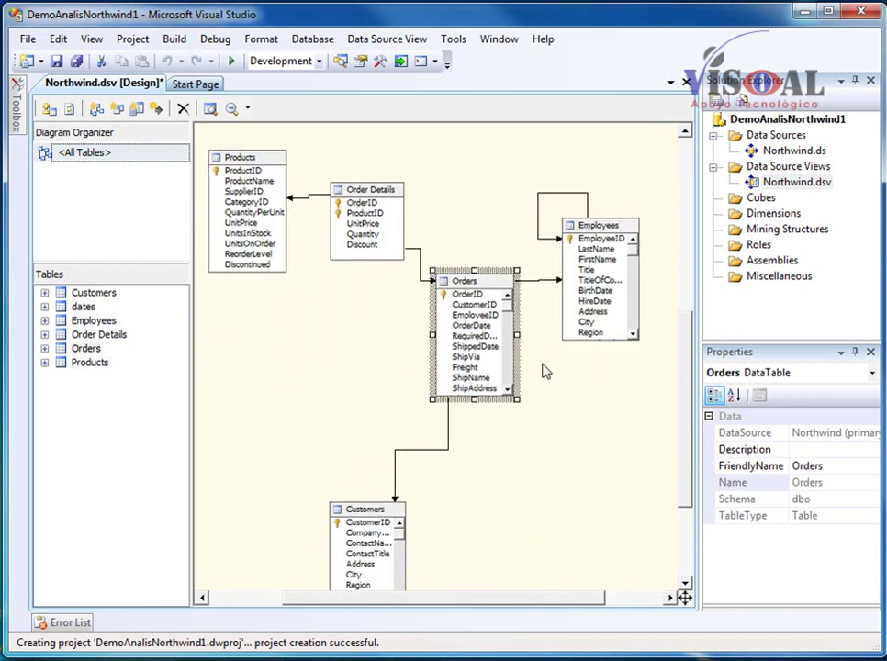
drag(363, 509, 319, 317)
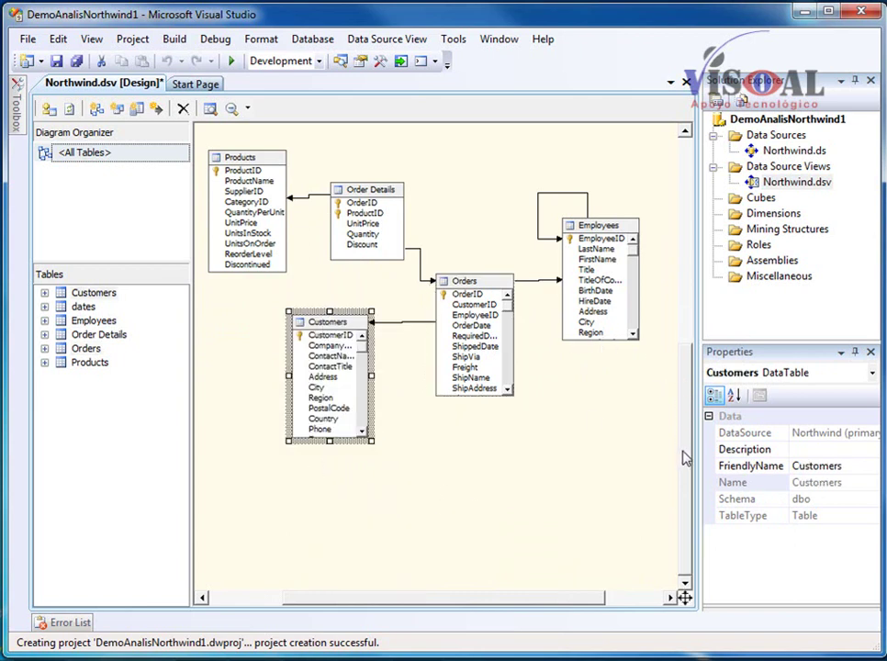
Move the dates table down into the gap above Orders, between Order Details and Employees.
scroll(685, 390, up, 1)
drag(685, 391, 665, 257)
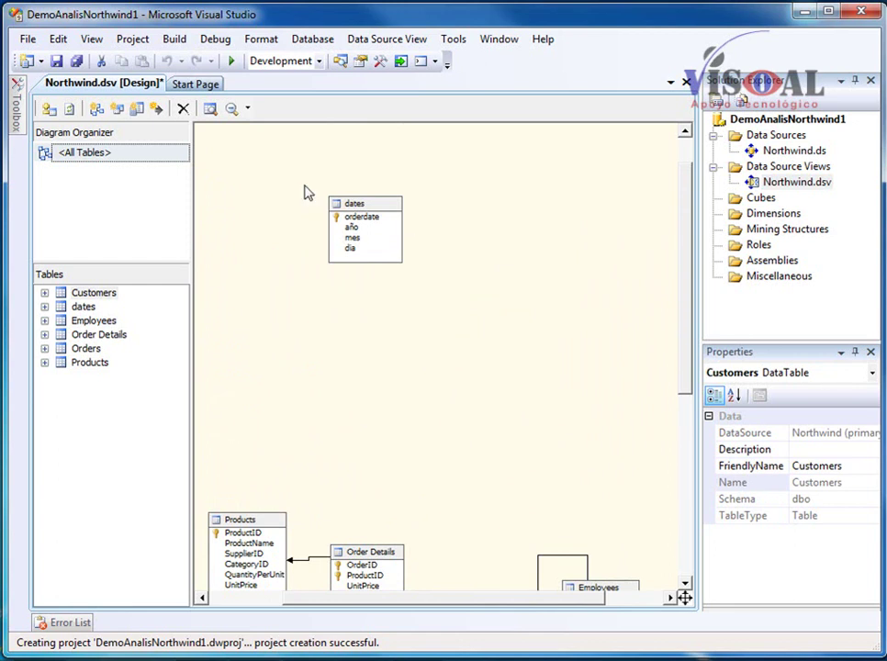
drag(372, 216, 481, 497)
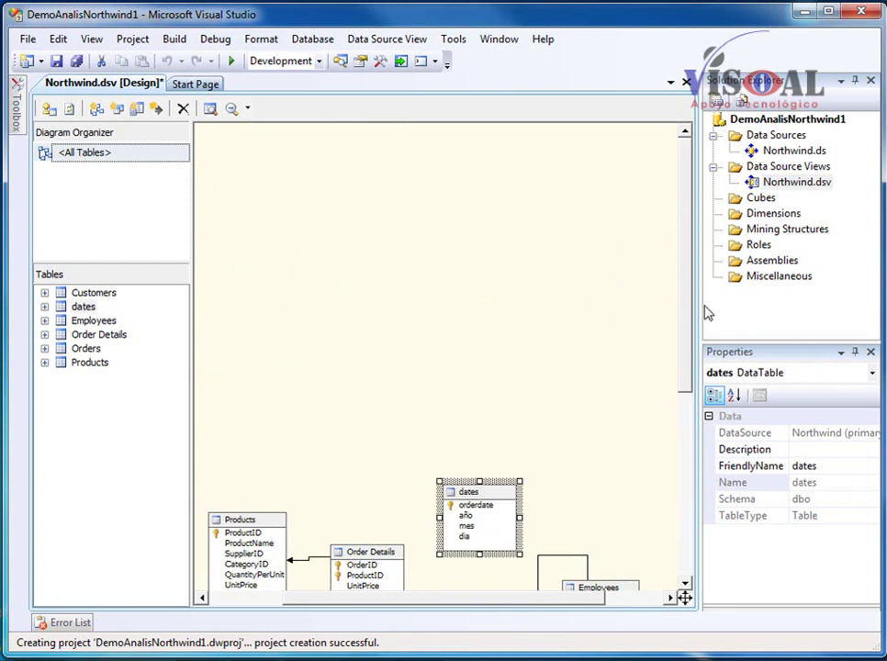
scroll(684, 326, down, 5)
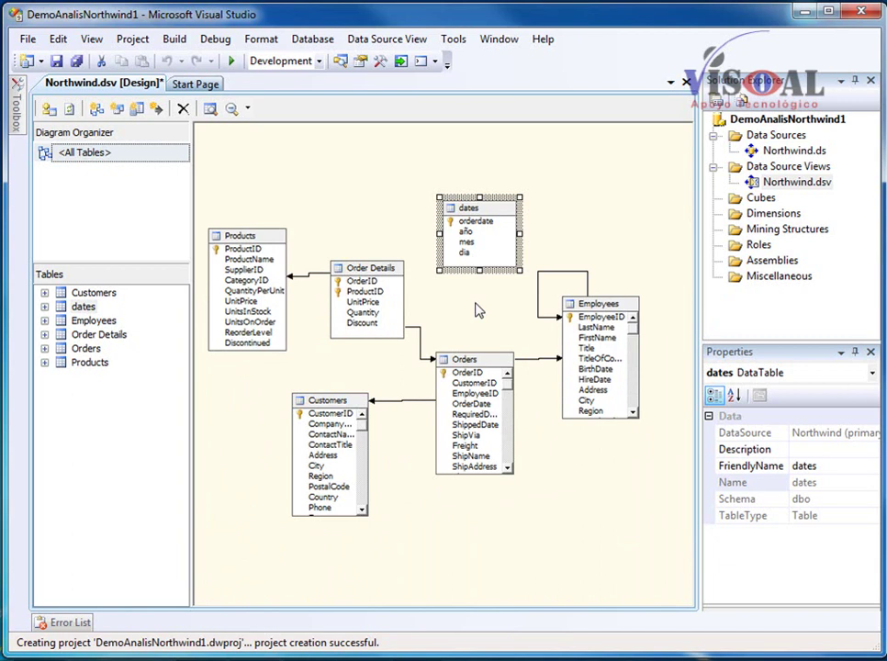
Examine the columns of the dates, Orders, Order Details, Products and Customers tables in the diagram.
click(487, 222)
click(479, 252)
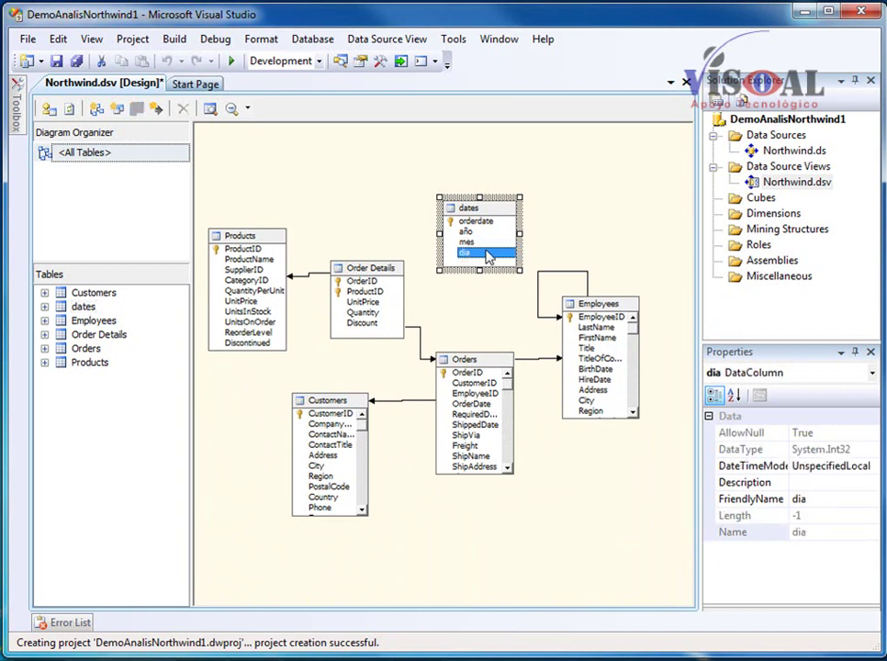
click(495, 221)
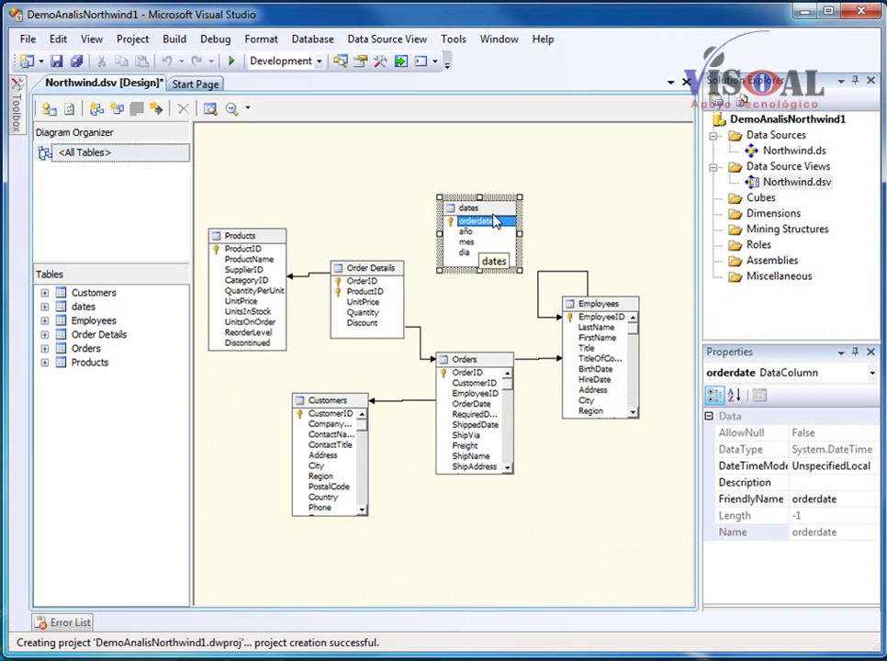
click(470, 359)
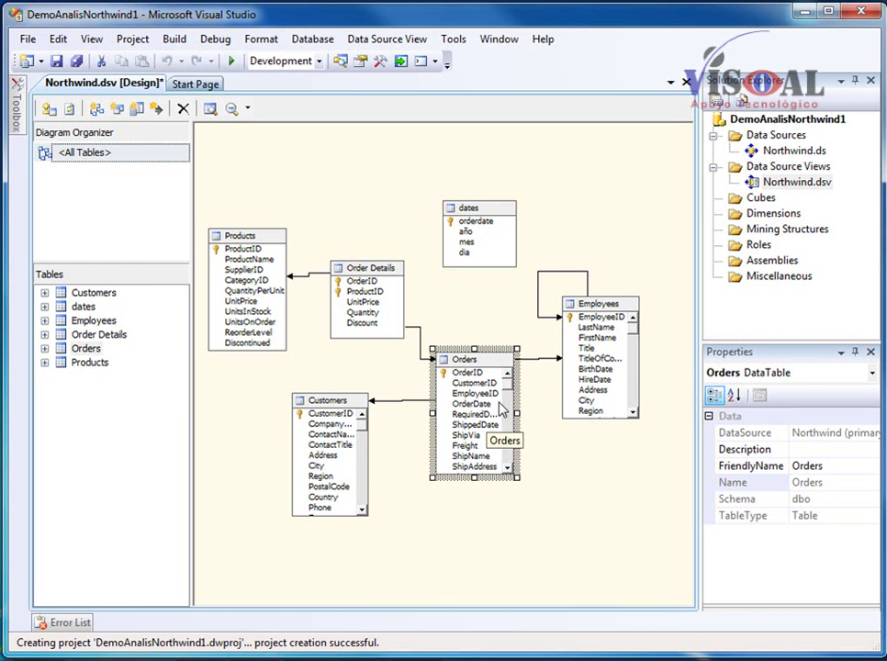
click(365, 292)
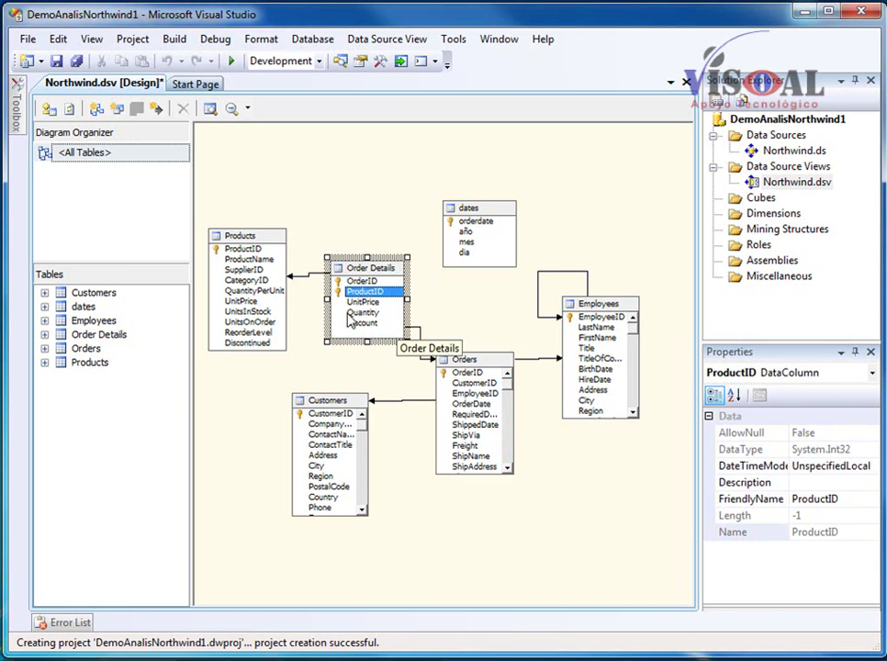
click(241, 249)
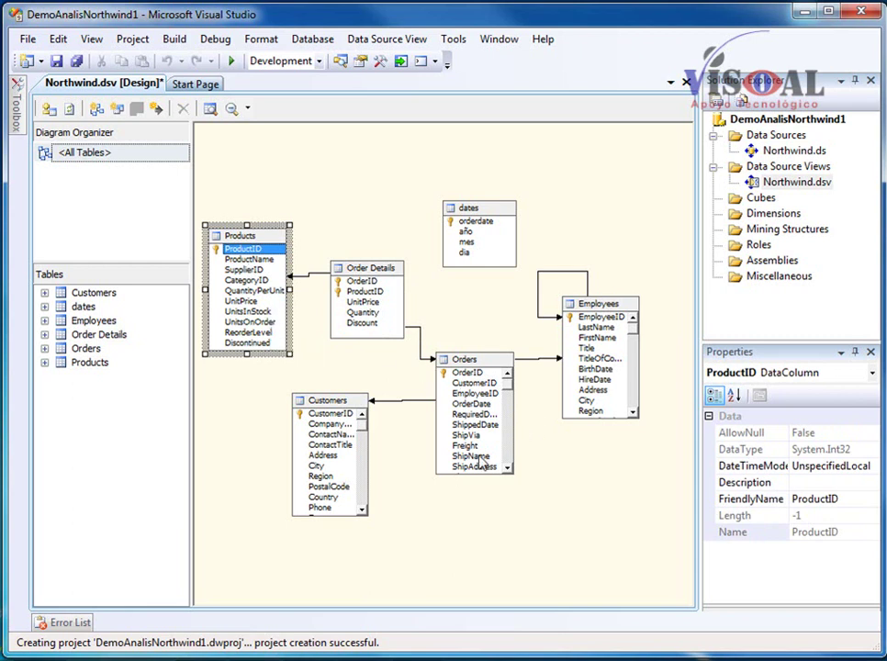
click(333, 425)
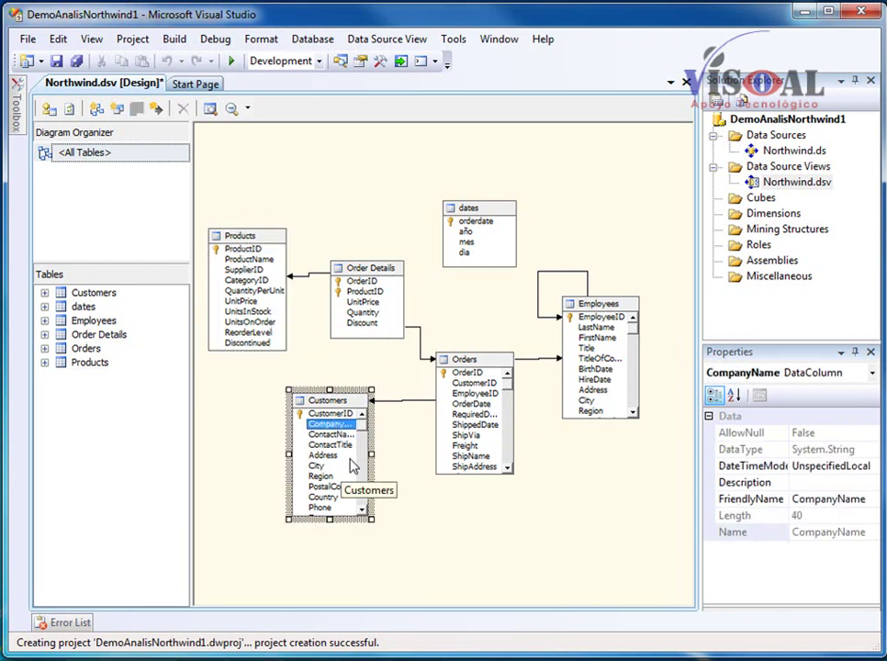
Enlarge the Employees table downward in the diagram so that it lists all its columns through PhotoPath.
click(597, 327)
drag(600, 415, 600, 519)
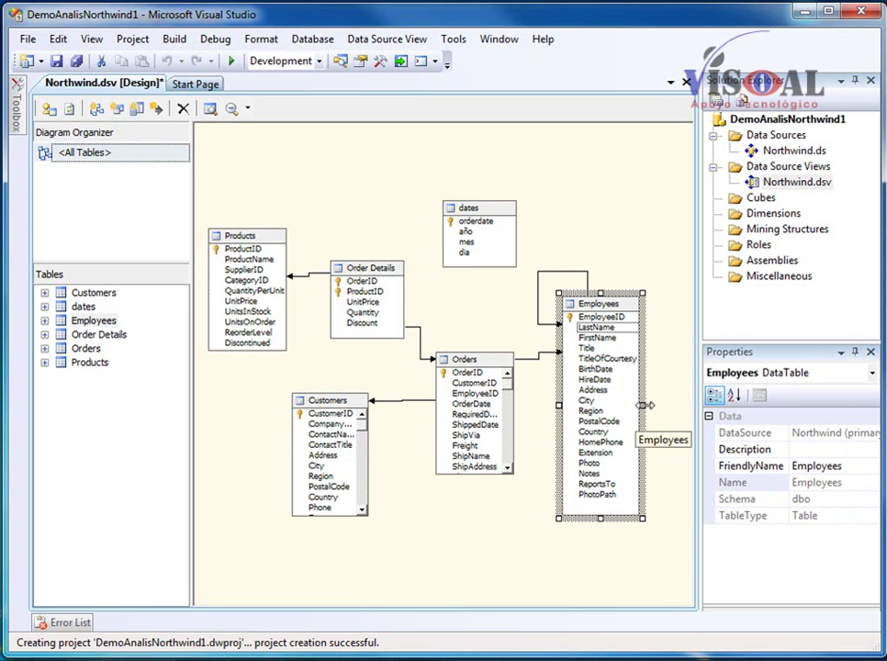
click(602, 256)
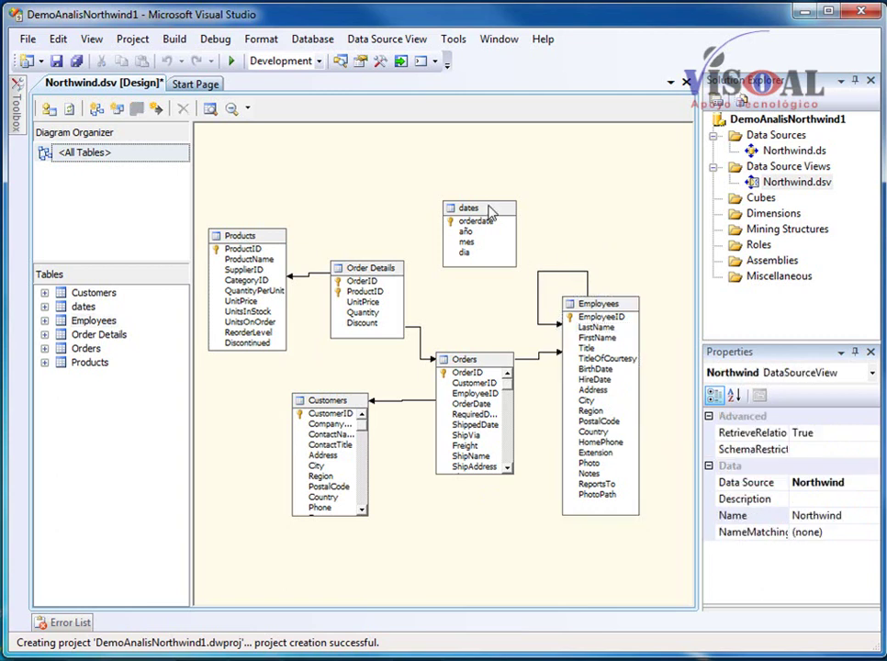
Relate the OrderDate column of Orders to the orderdate key of dates and save the data source view.
click(476, 406)
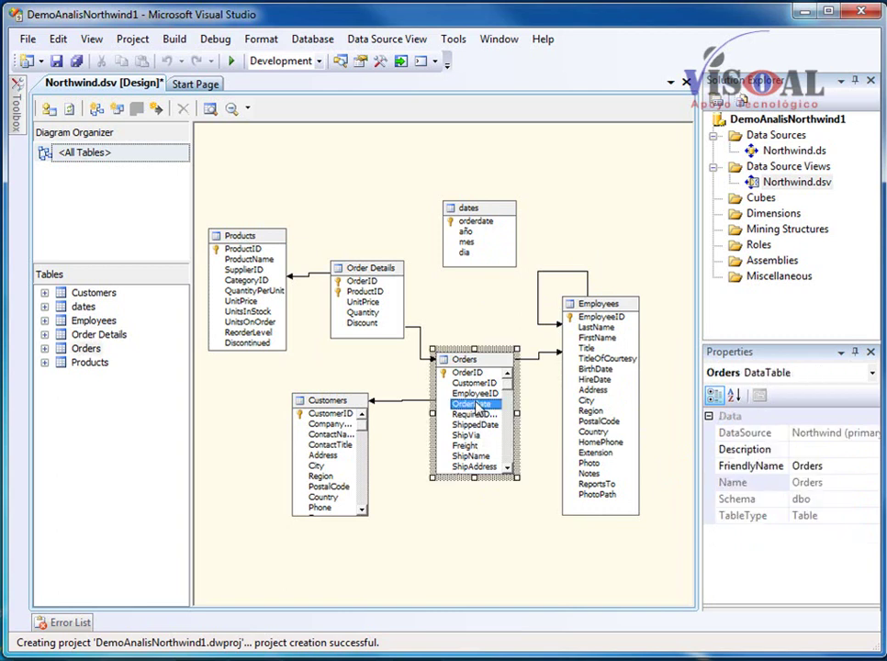
click(470, 406)
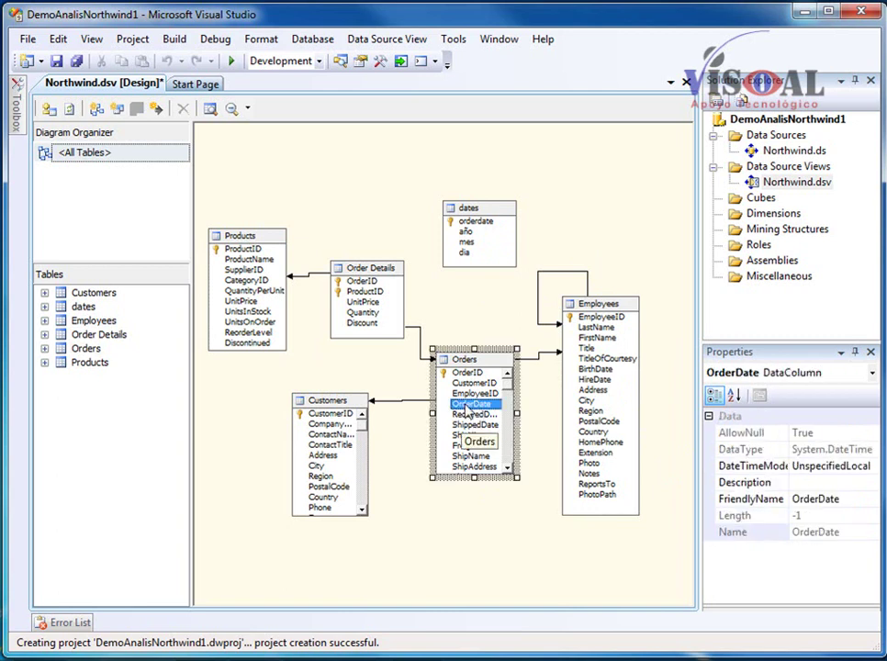
drag(468, 410, 470, 230)
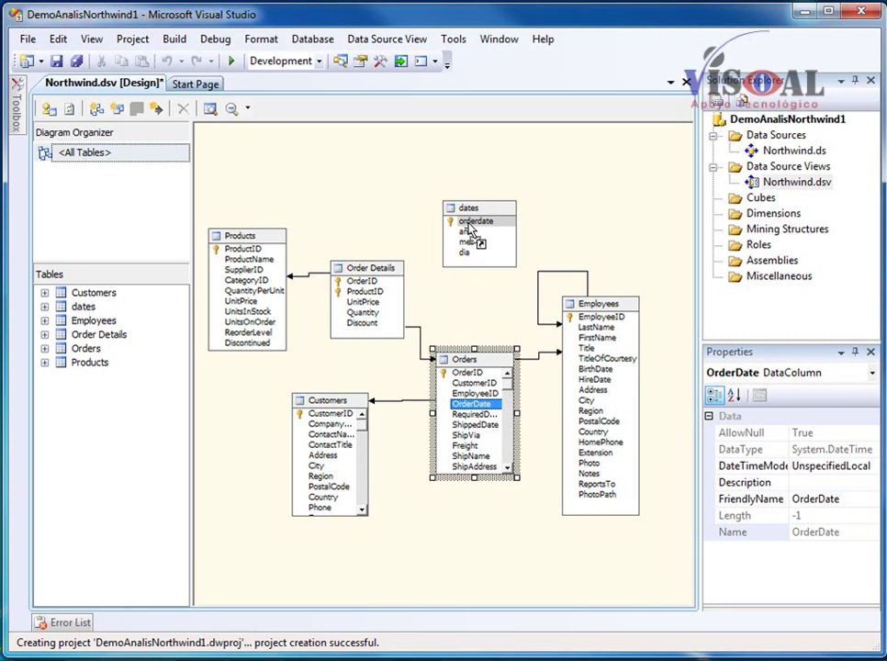
drag(468, 227, 469, 228)
click(178, 130)
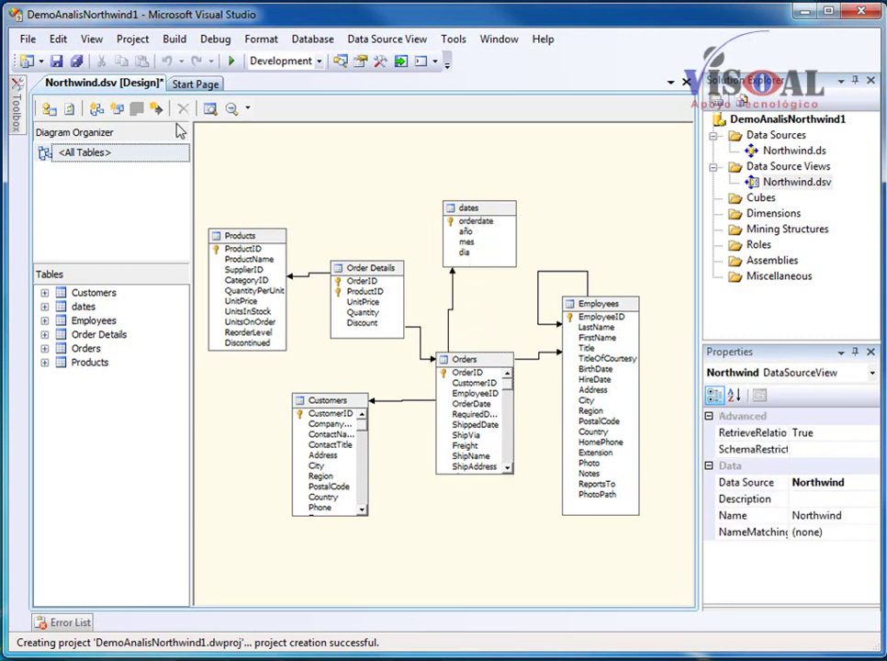
click(56, 61)
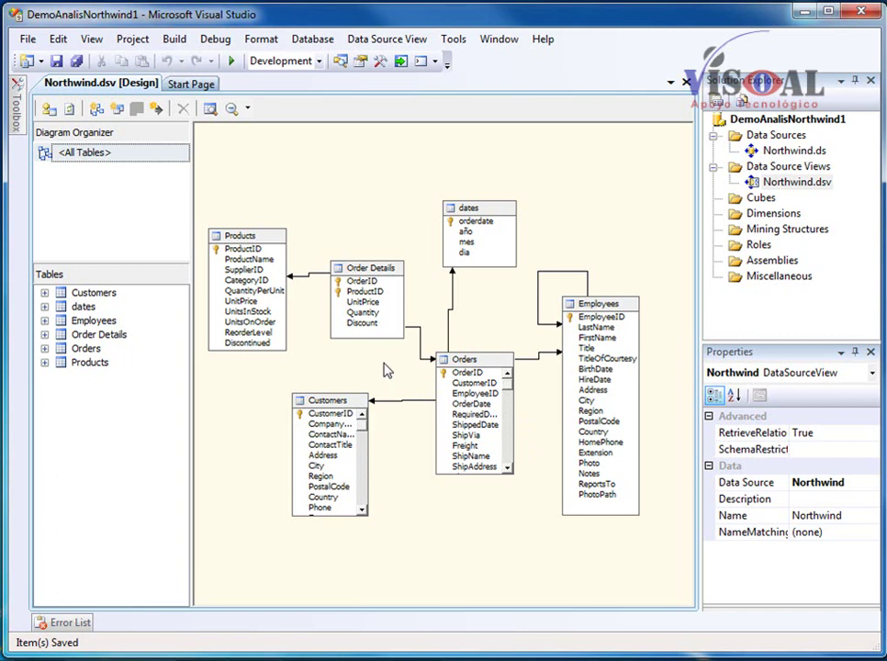
Examine the UnitPrice, Quantity and Discount columns of the Order Details table.
click(364, 304)
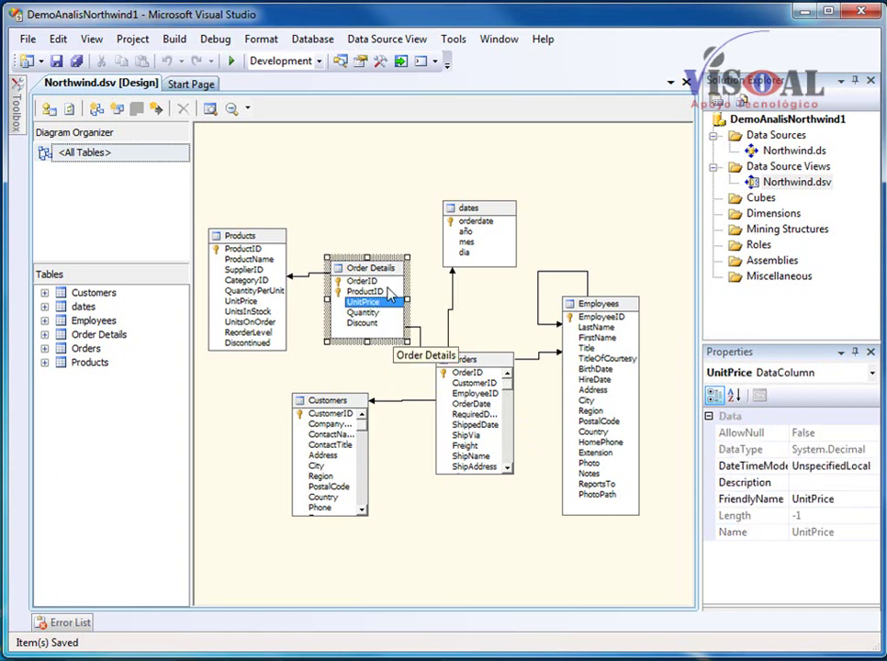
click(372, 312)
click(372, 324)
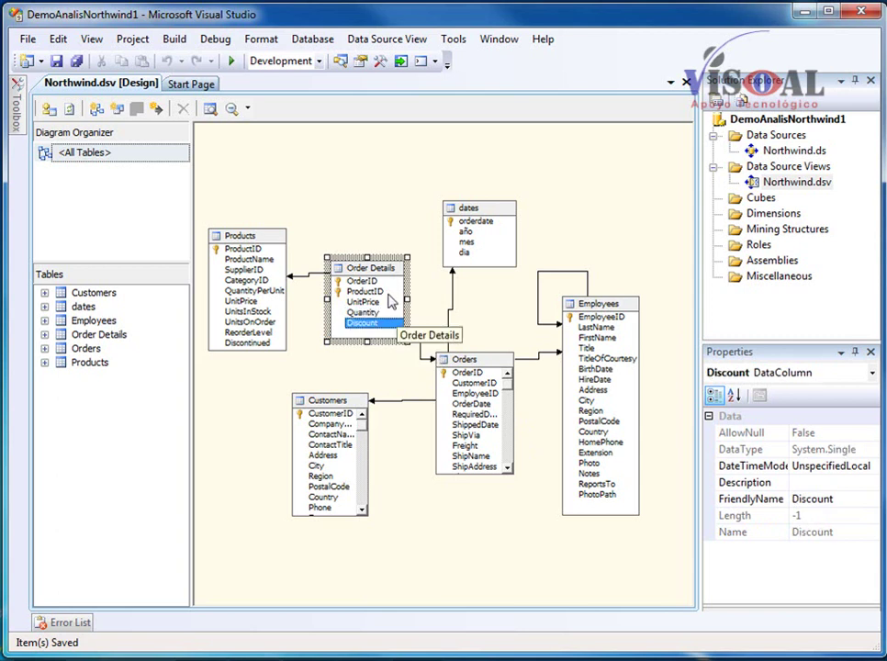
Examine the keys and columns of the dates, Employees and Customers tables in the diagram, and close the data source view.
click(496, 207)
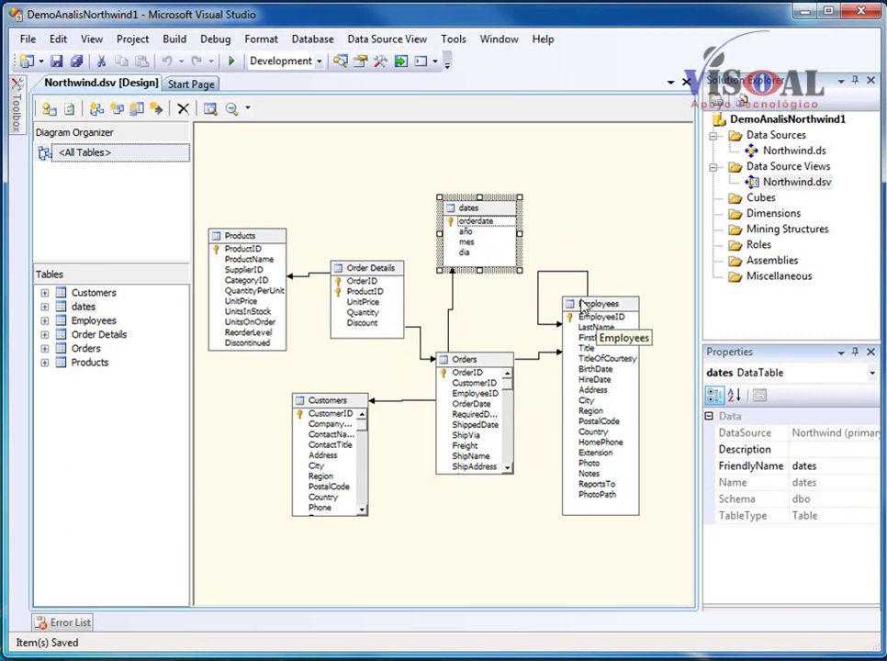
click(467, 231)
click(465, 242)
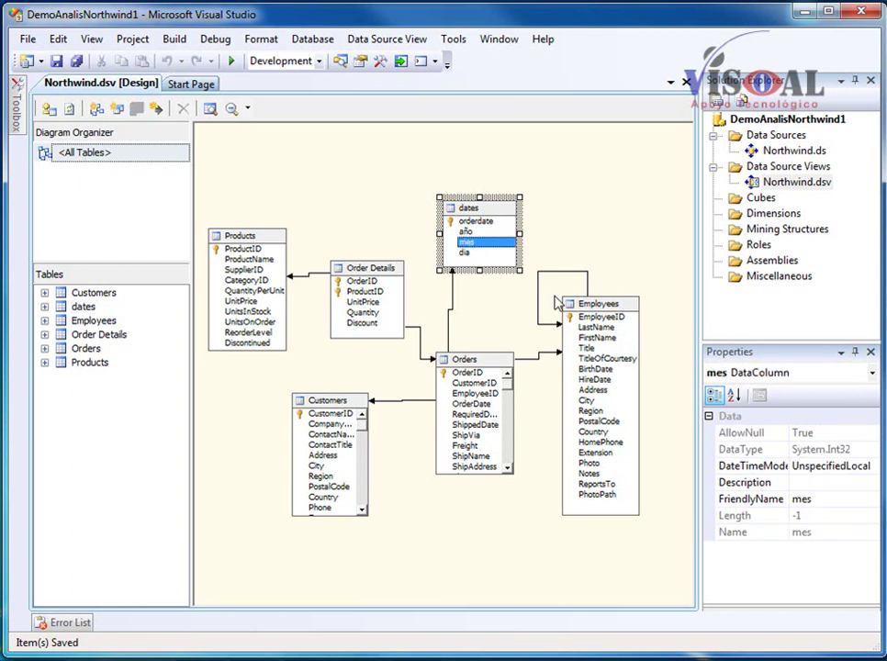
click(610, 318)
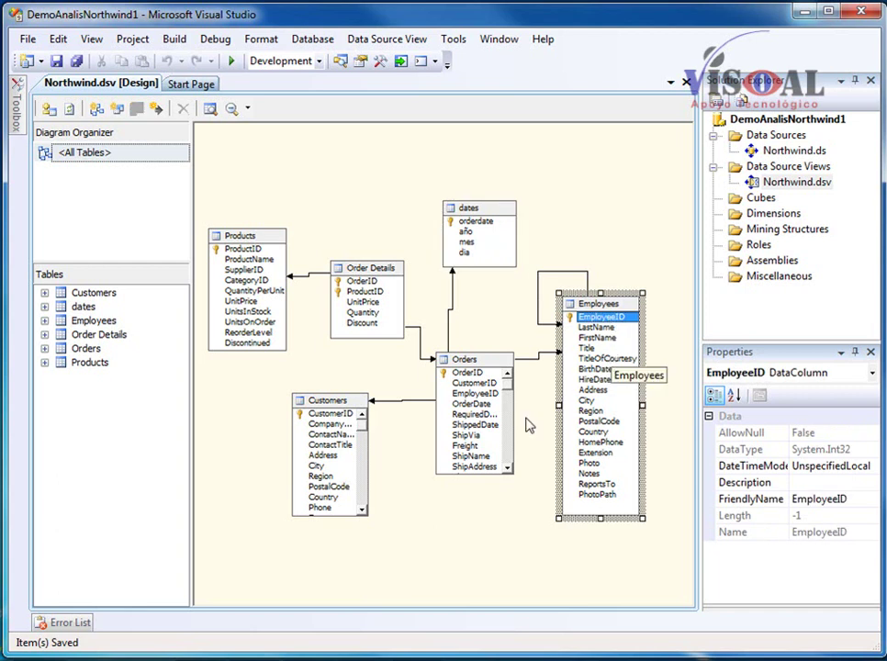
click(329, 414)
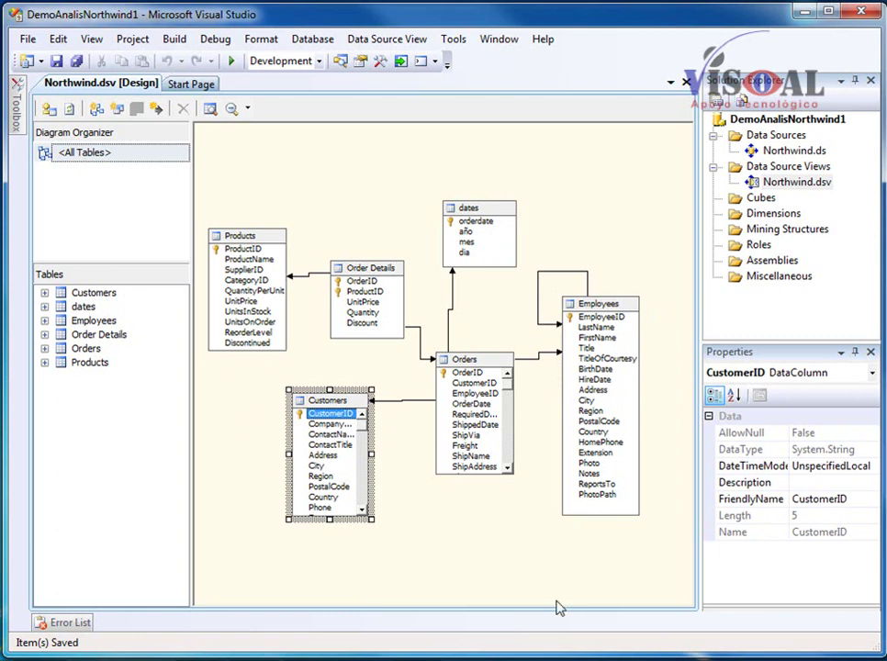
click(232, 433)
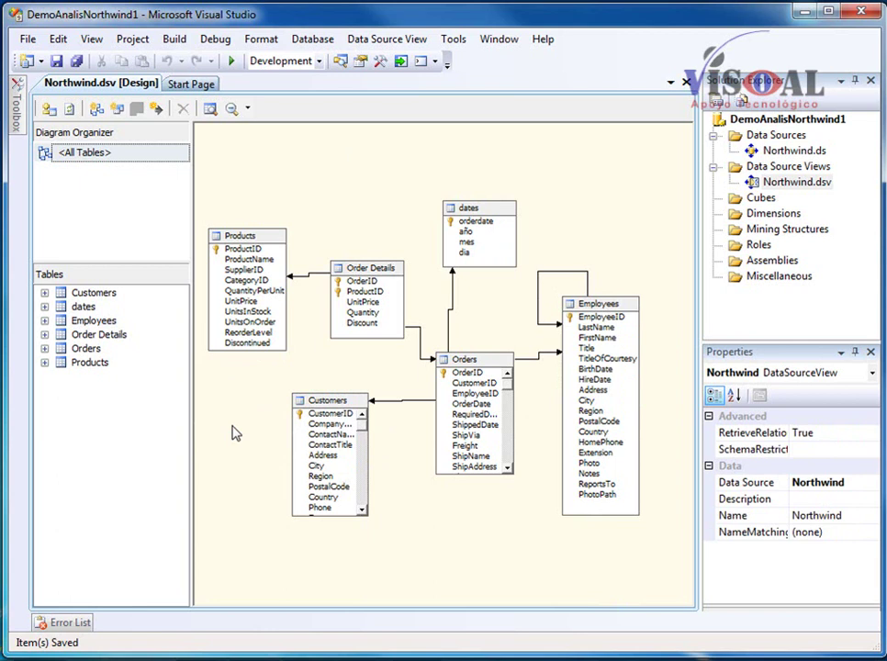
click(687, 82)
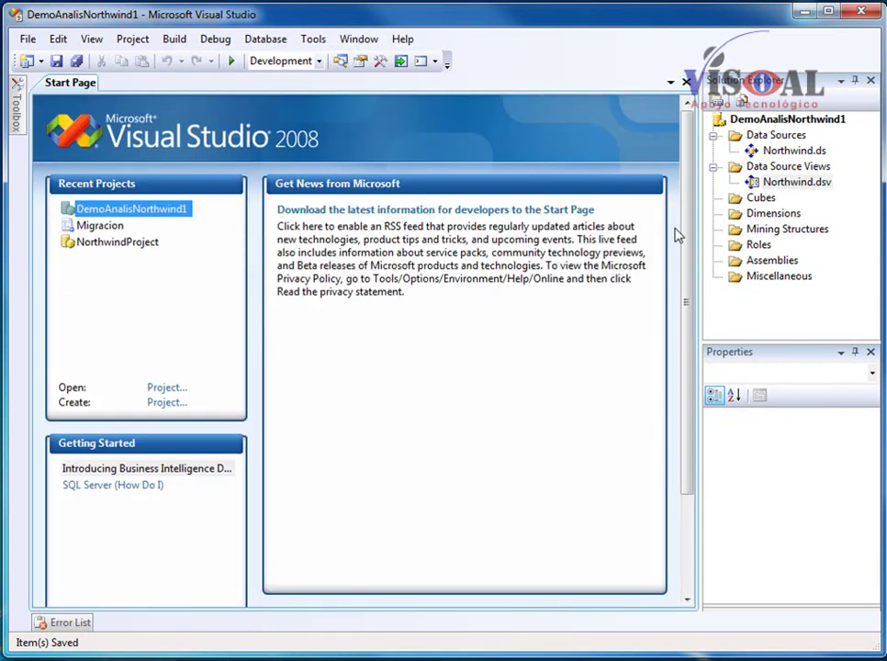
Start a new dimension in the project and base it on an existing table.
click(752, 218)
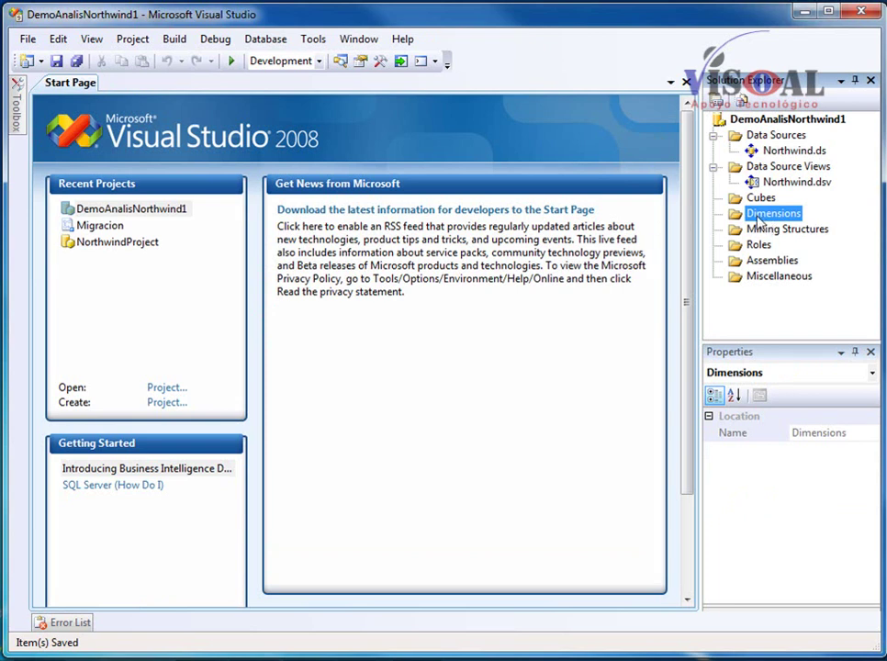
right_click(760, 220)
click(776, 229)
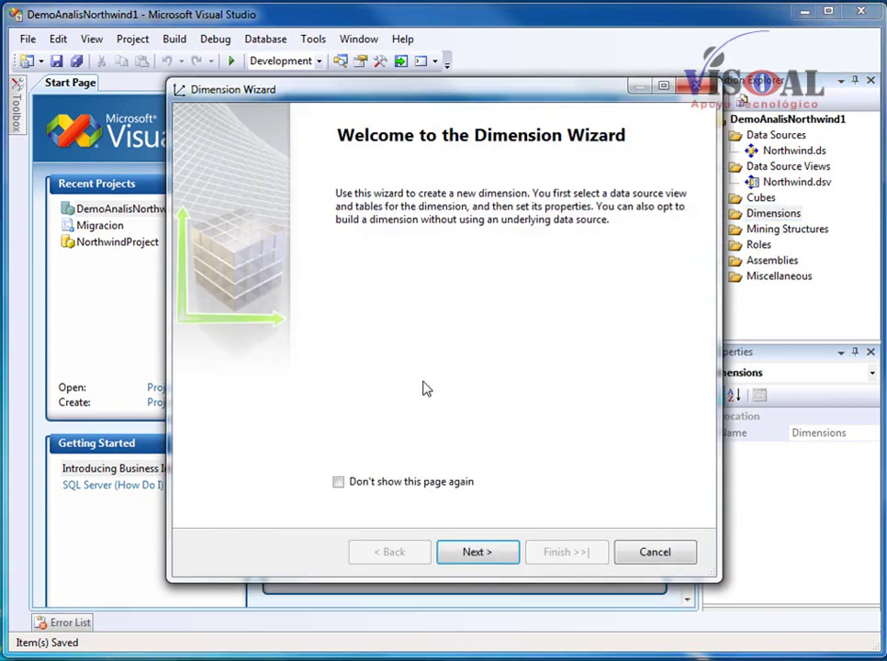
click(482, 554)
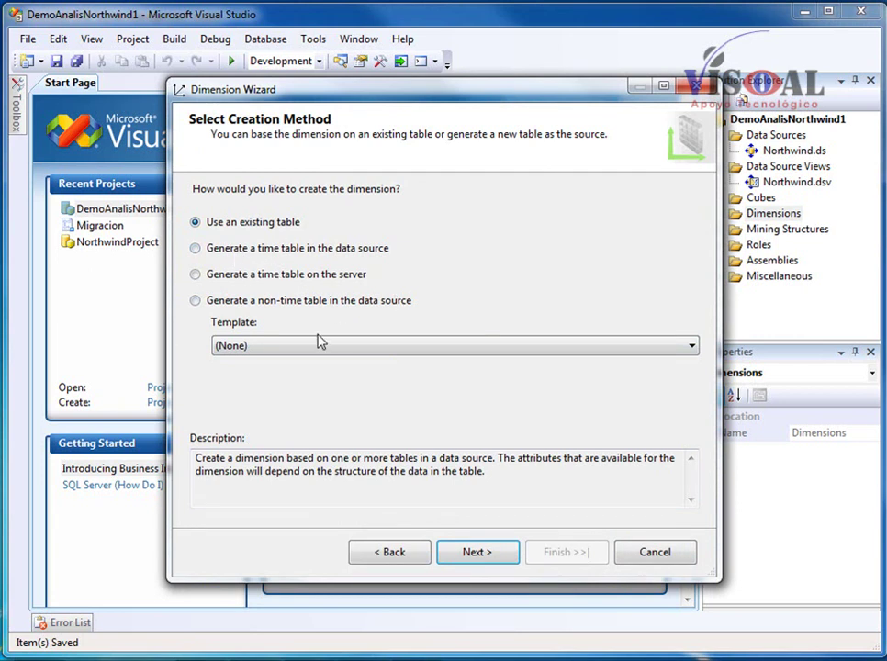
click(271, 347)
click(271, 346)
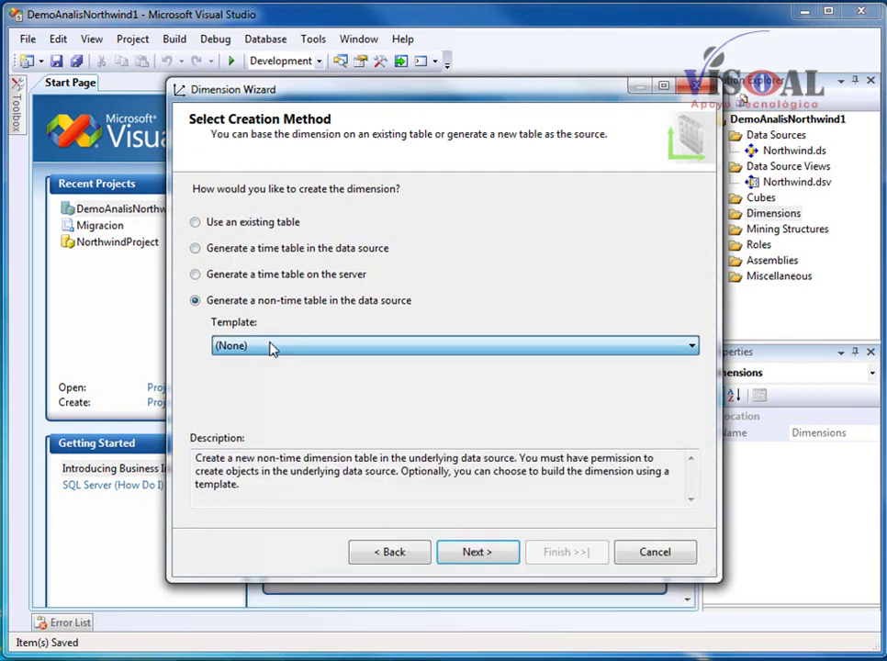
click(256, 224)
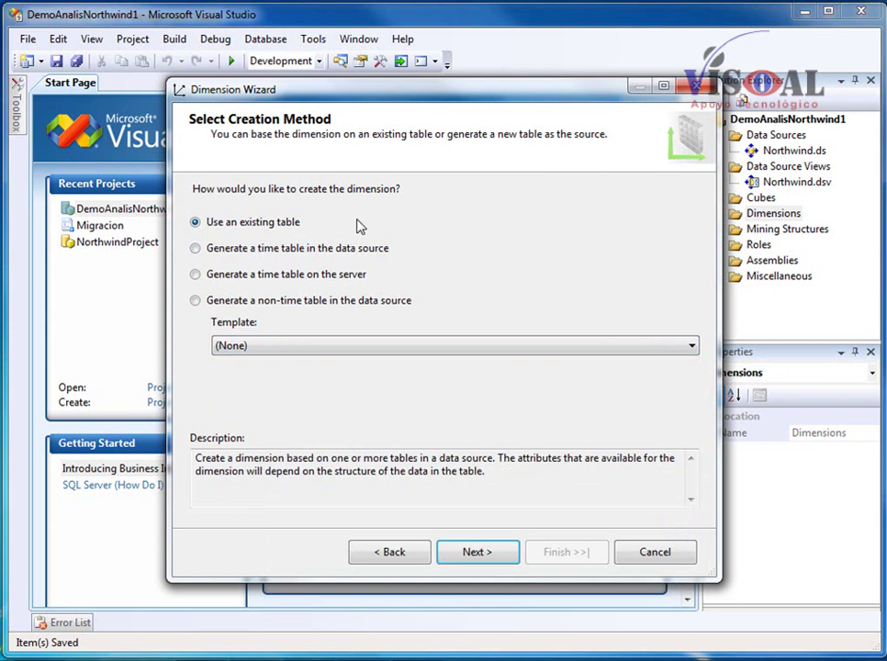
click(479, 554)
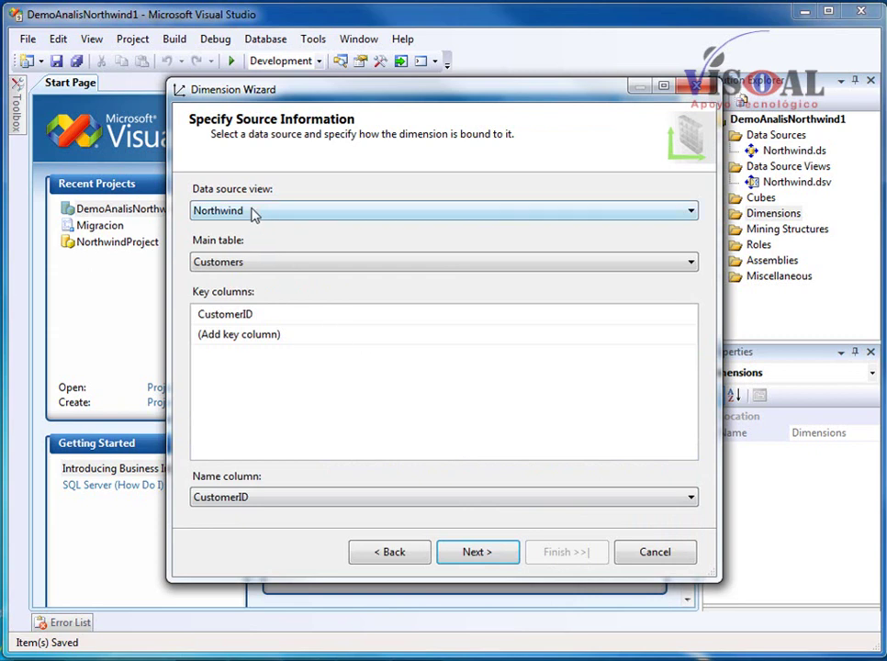
Use Customers from the Northwind view as the main table, with CustomerID as key column and CompanyName as name column.
click(276, 267)
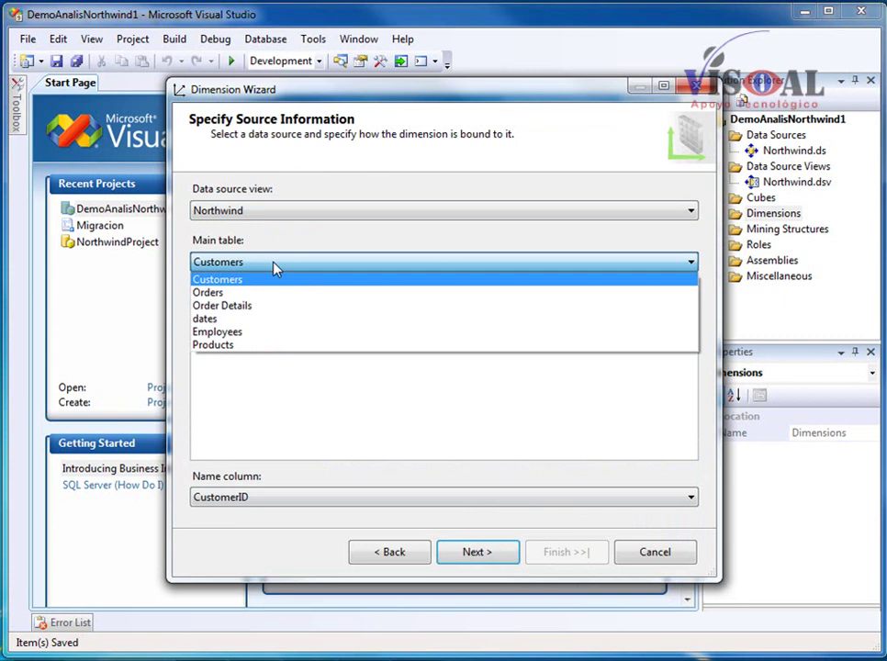
click(275, 267)
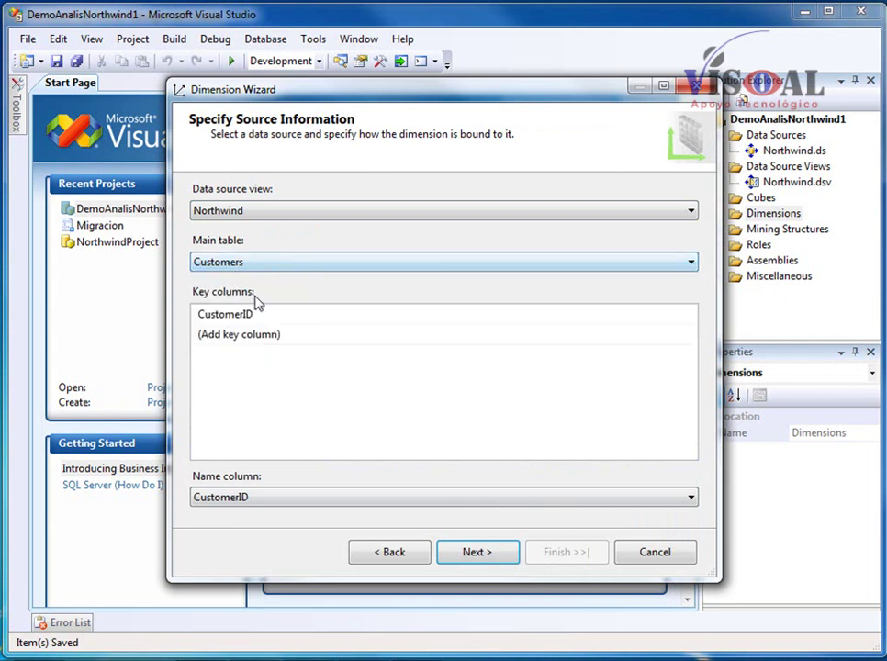
click(276, 317)
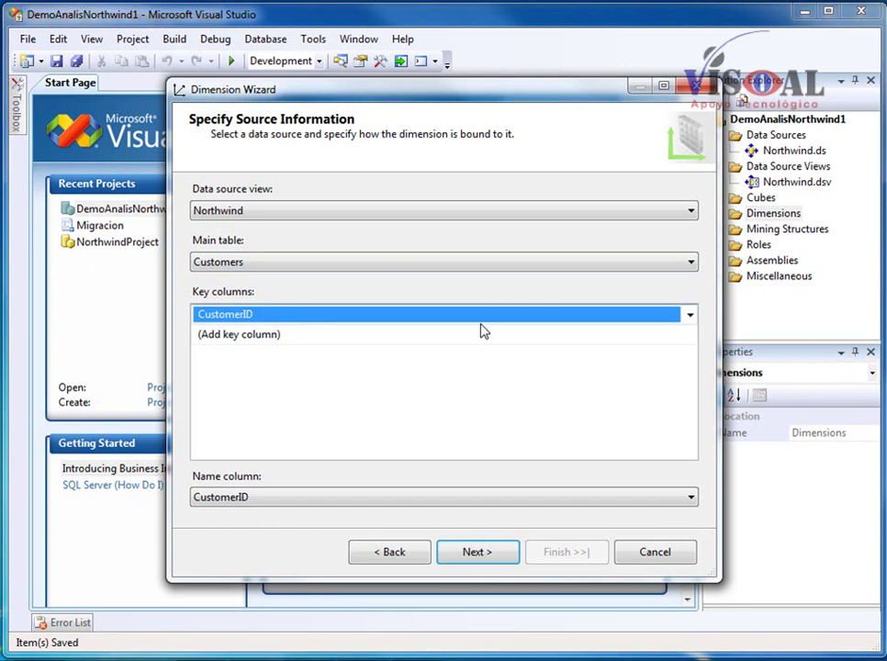
click(690, 317)
click(692, 318)
click(260, 505)
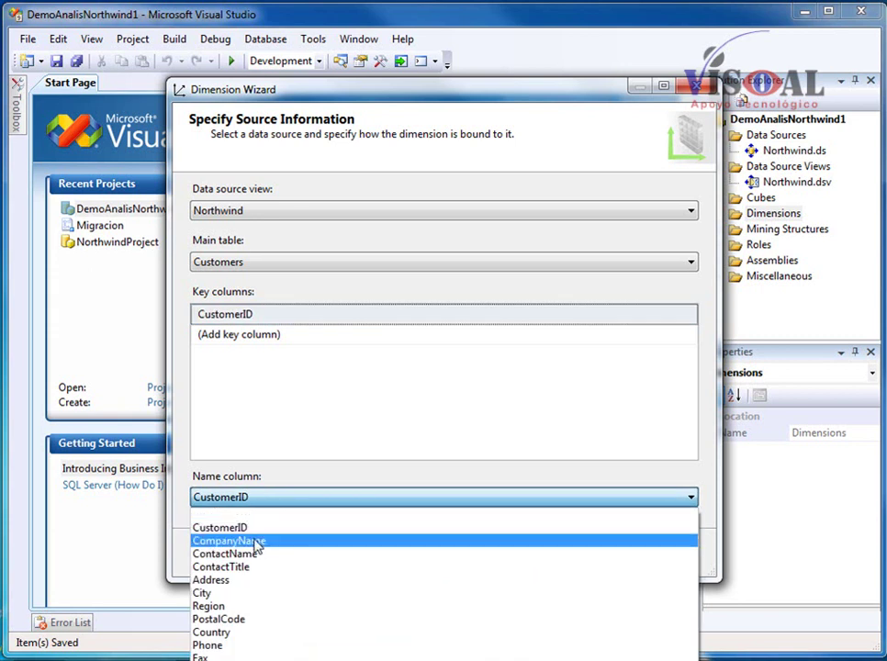
click(254, 544)
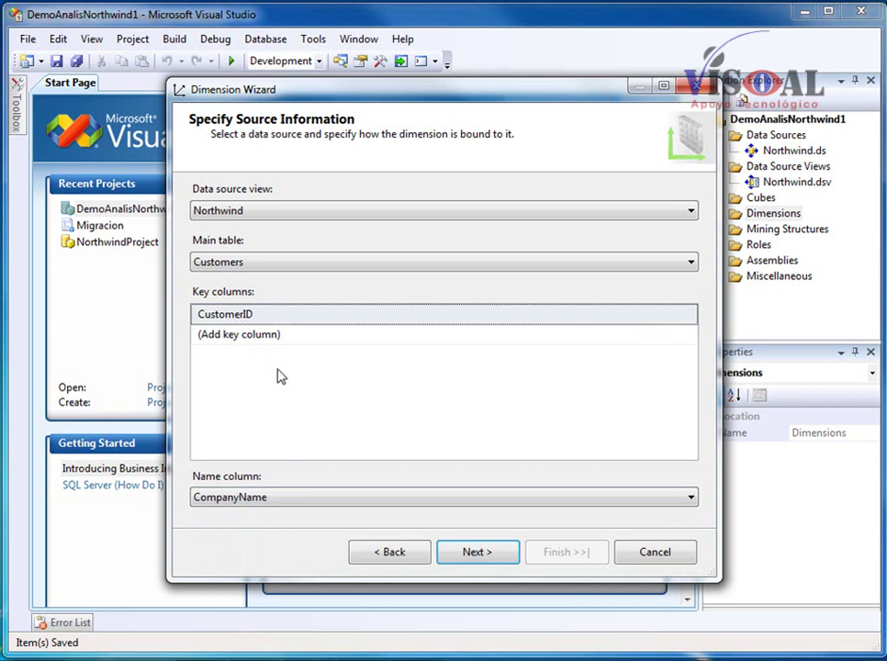
click(473, 553)
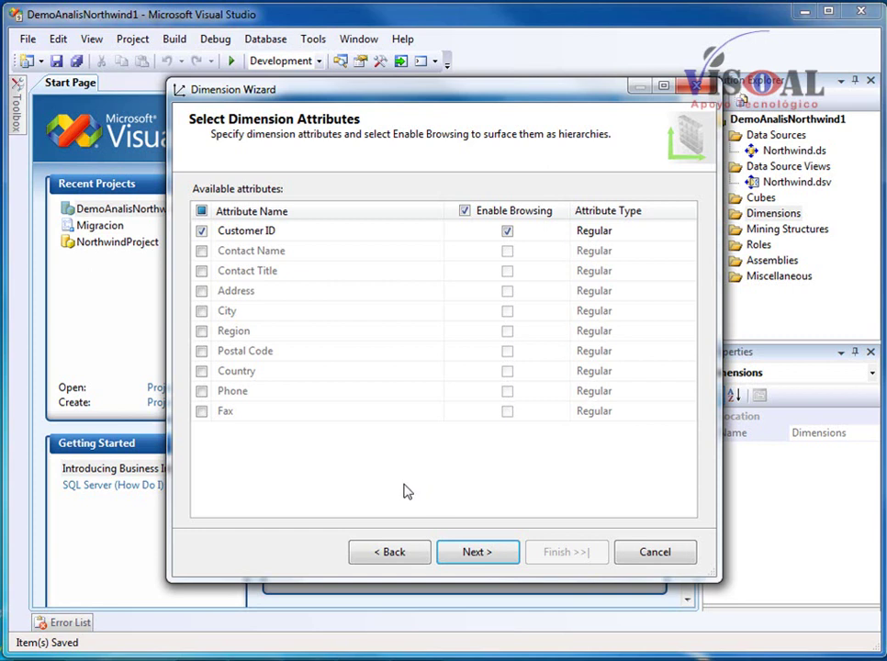
Include the Country attribute alongside Customer ID and finish the dimension under the name Customers.
click(201, 371)
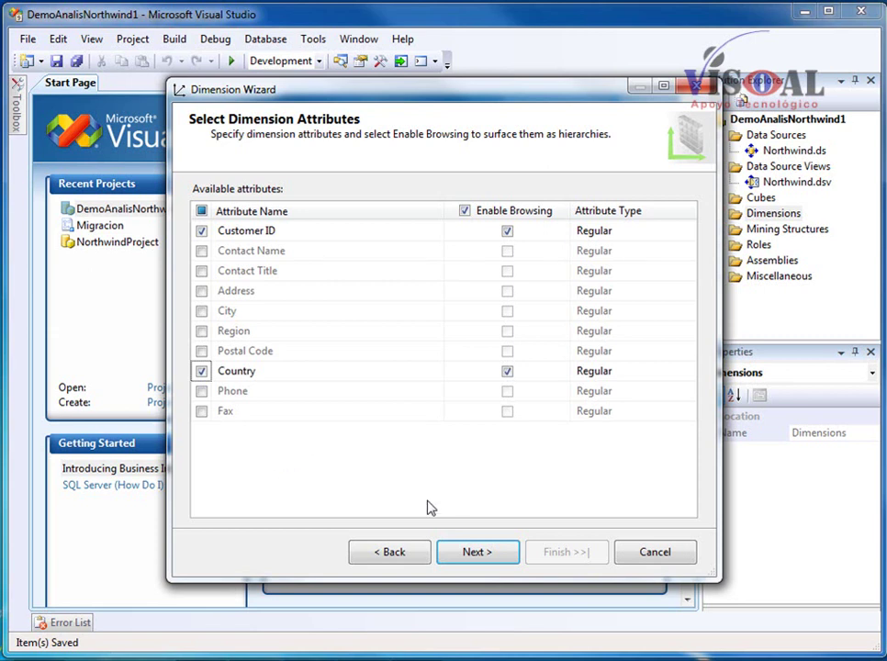
click(489, 555)
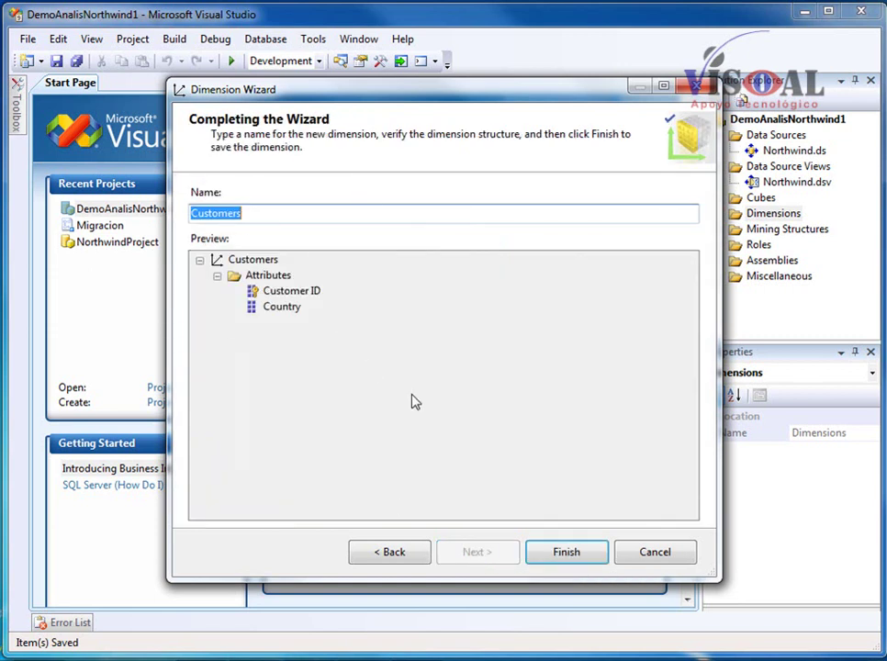
click(560, 553)
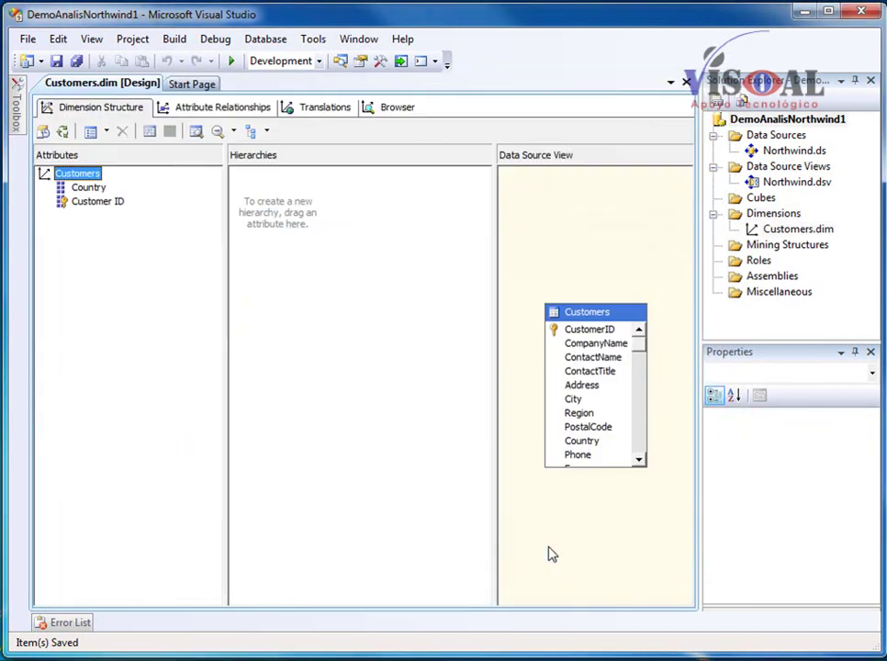
Enlarge the Customers table upward to list all its columns, add ContactName to the dimension's attributes, and close the dimension designer.
click(577, 355)
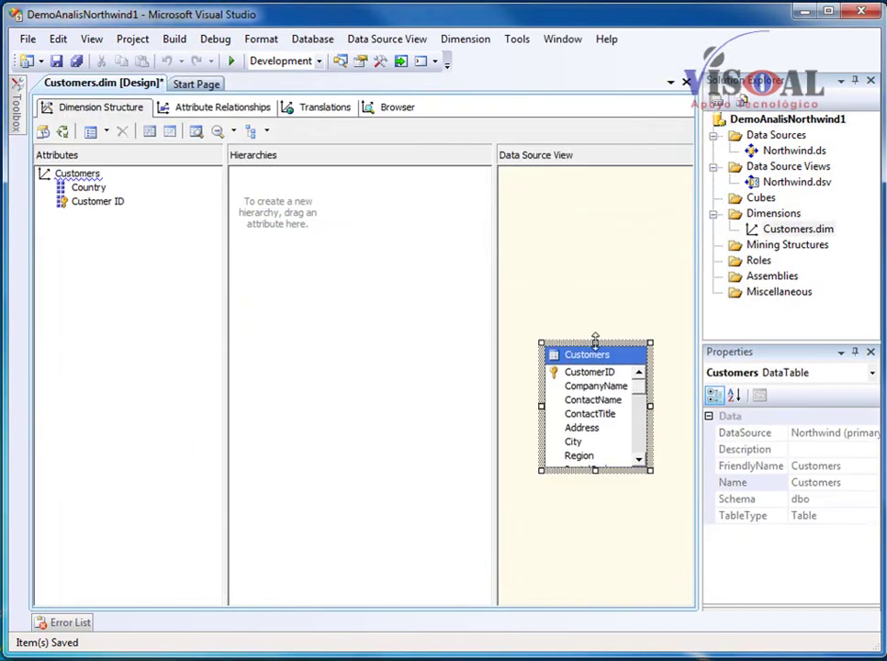
drag(591, 331, 588, 231)
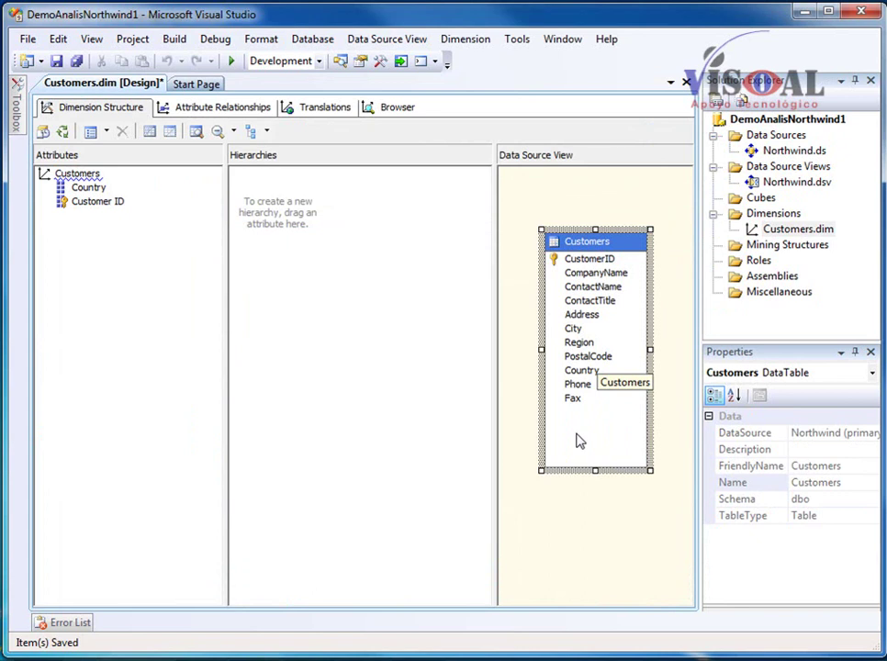
click(608, 500)
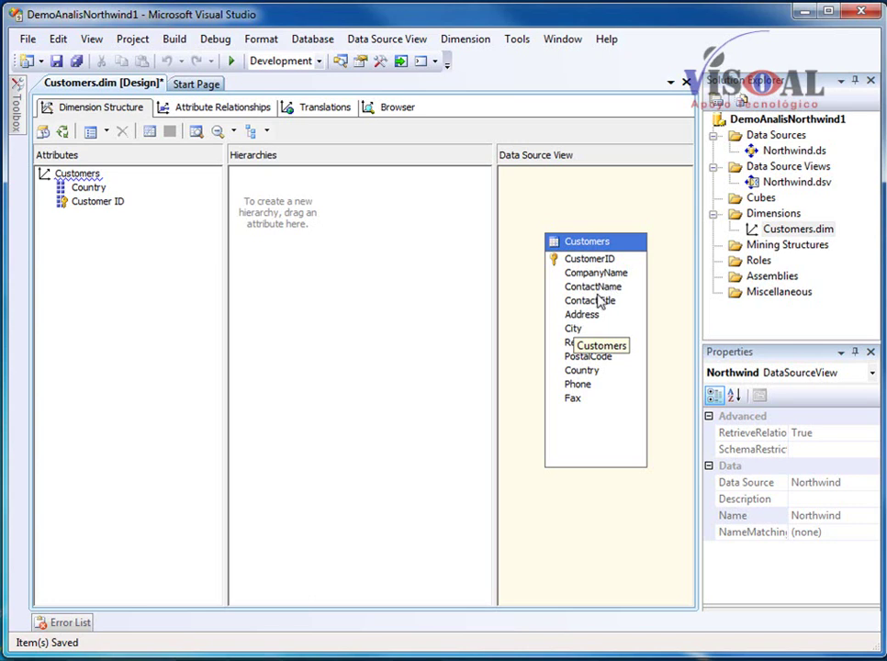
drag(595, 287, 85, 267)
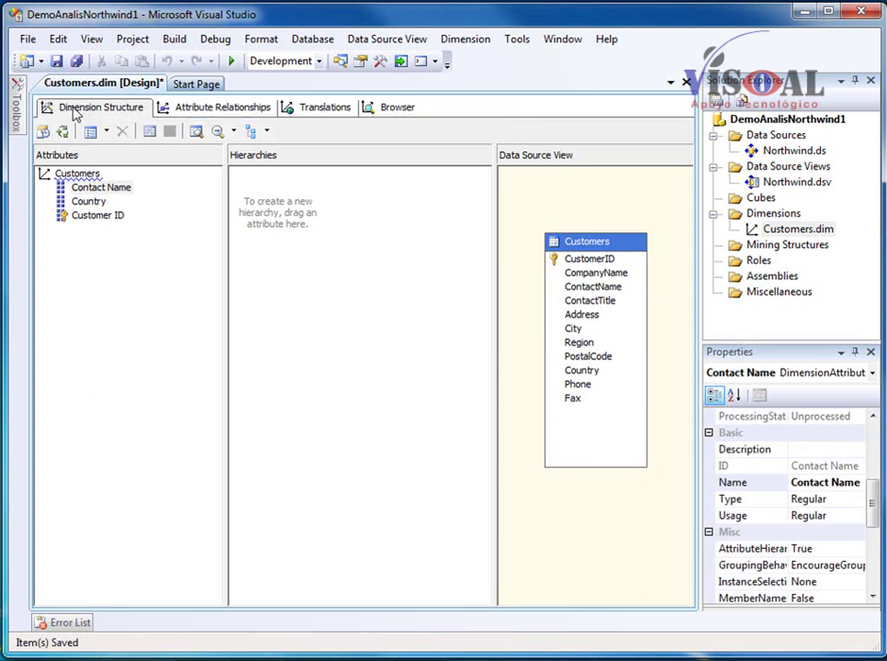
click(686, 82)
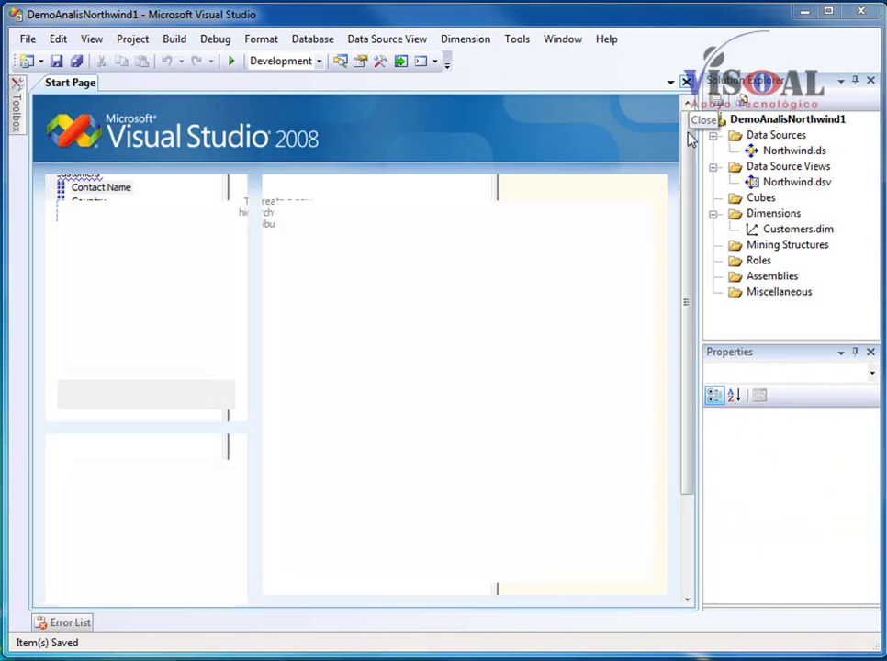
Start another new dimension, keeping the option to use an existing table.
click(767, 214)
right_click(788, 220)
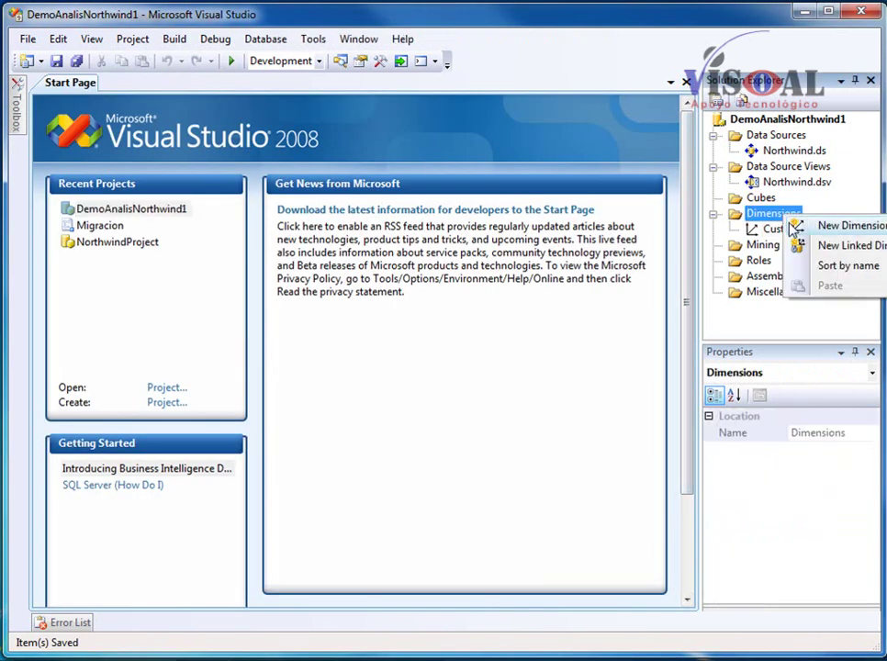
click(797, 228)
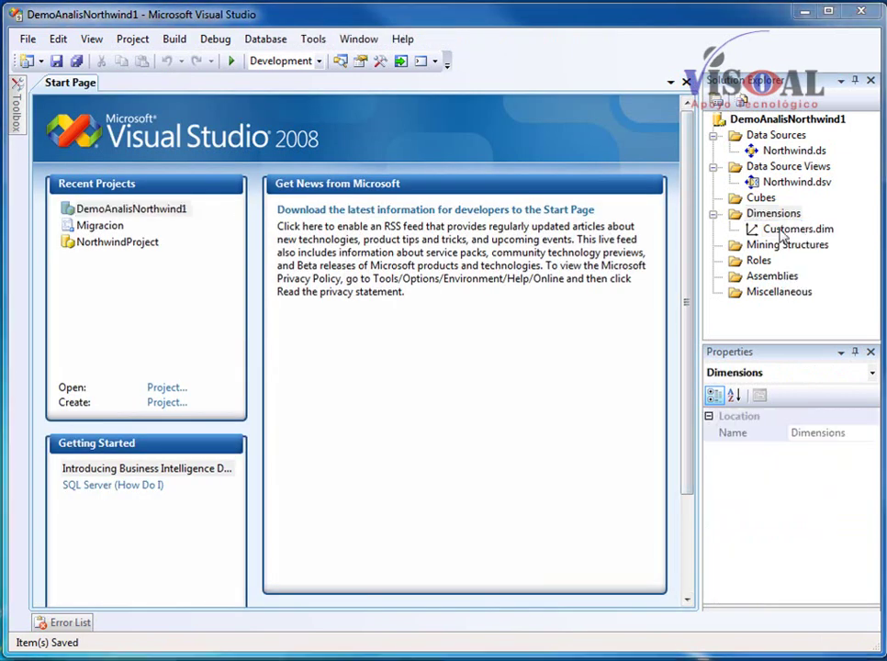
click(510, 557)
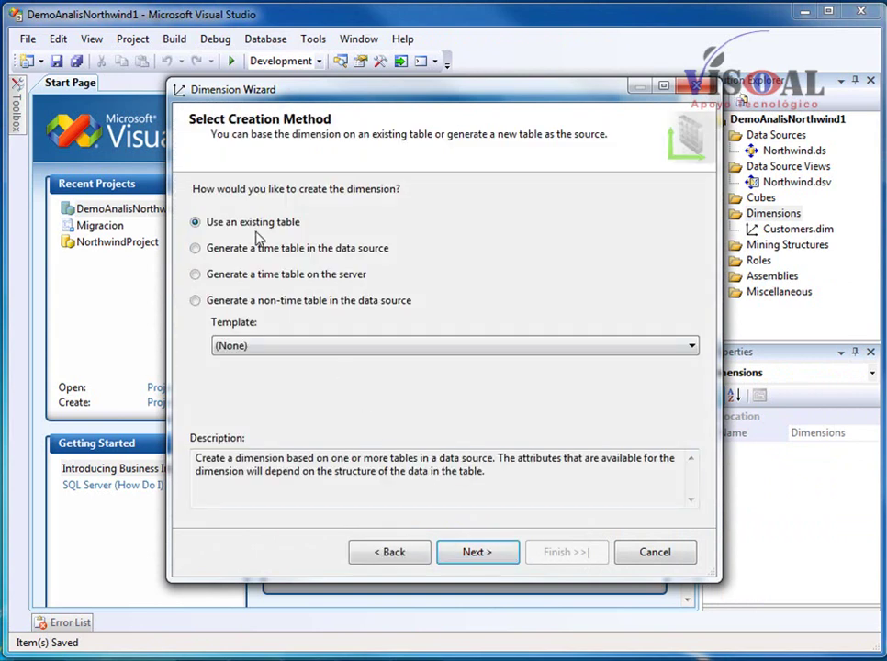
click(481, 555)
Use Employees as main table, EmployeeID as key and LastName as name column, and accept the Employee ID and Reports To attributes.
click(249, 266)
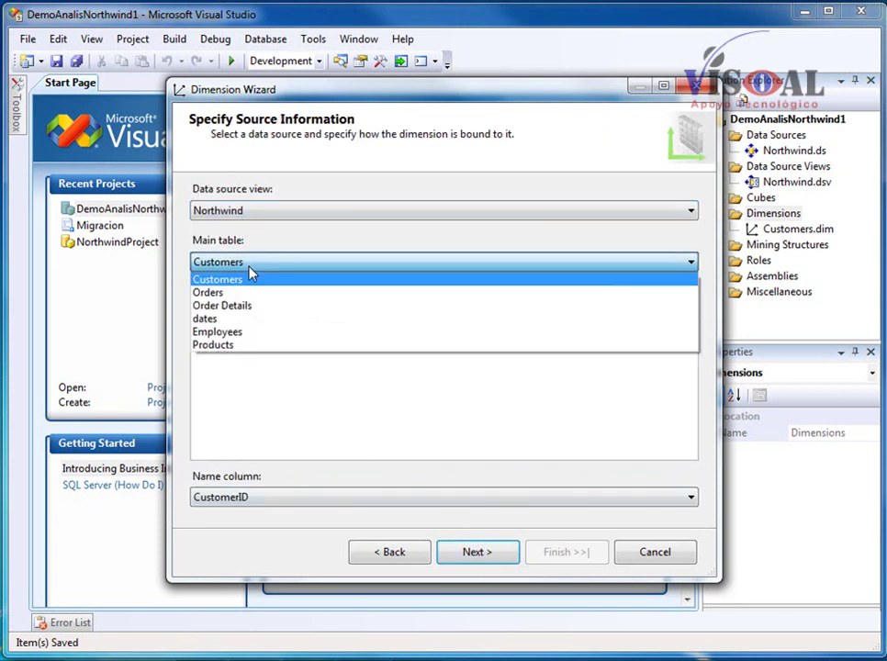
click(246, 334)
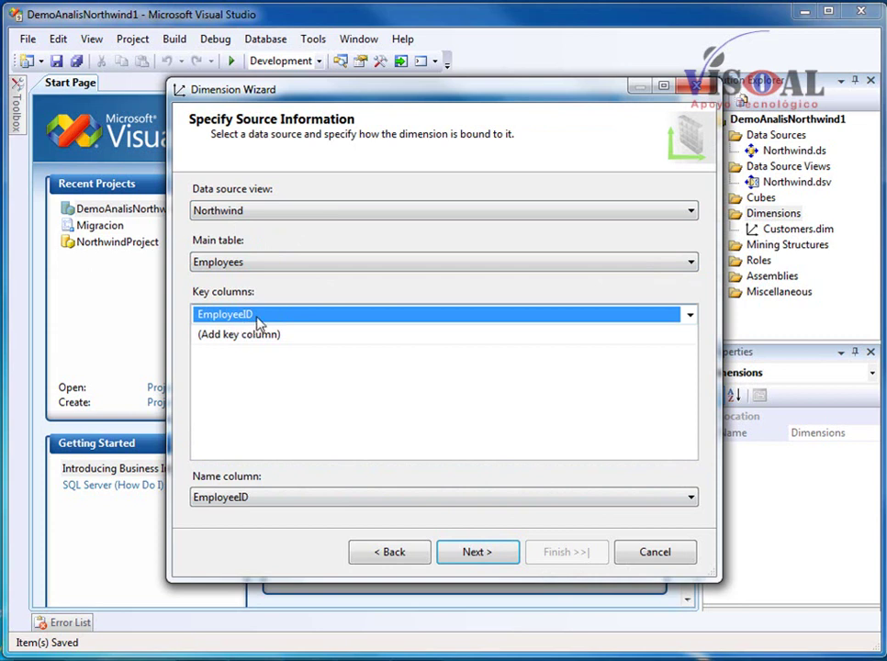
click(292, 500)
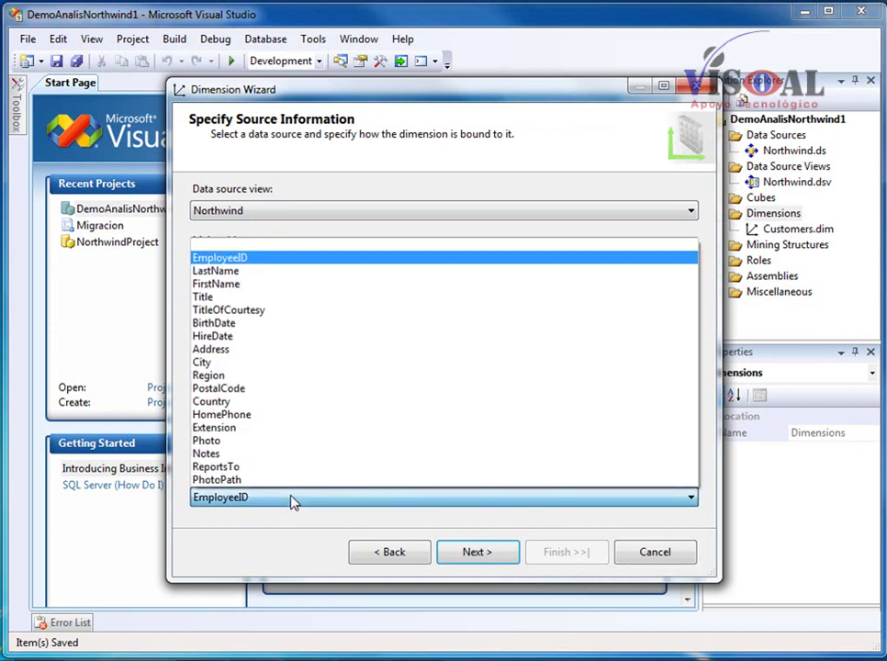
click(244, 272)
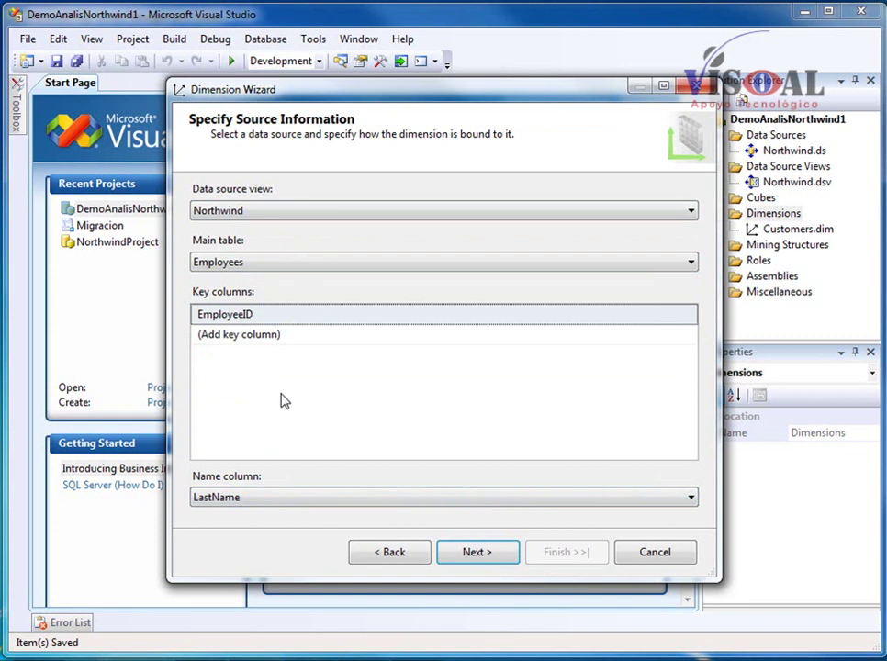
click(472, 554)
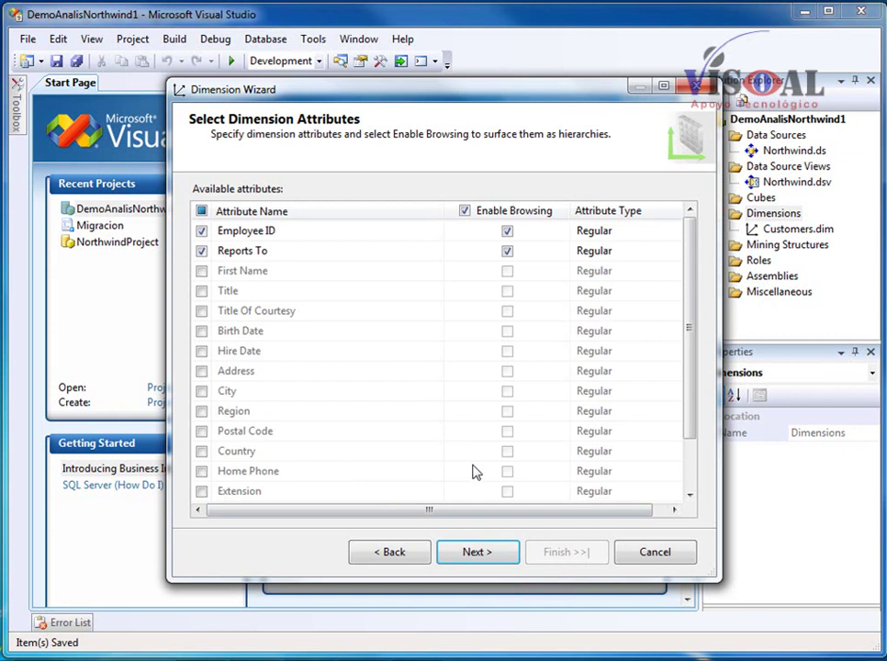
click(480, 560)
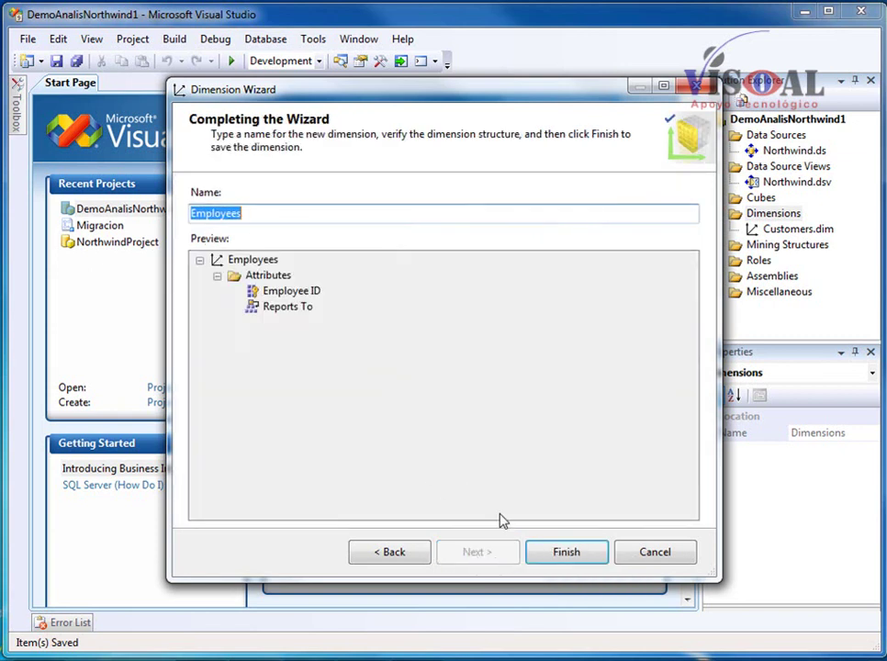
Finish the dimension under the name Employees and close its designer.
click(542, 553)
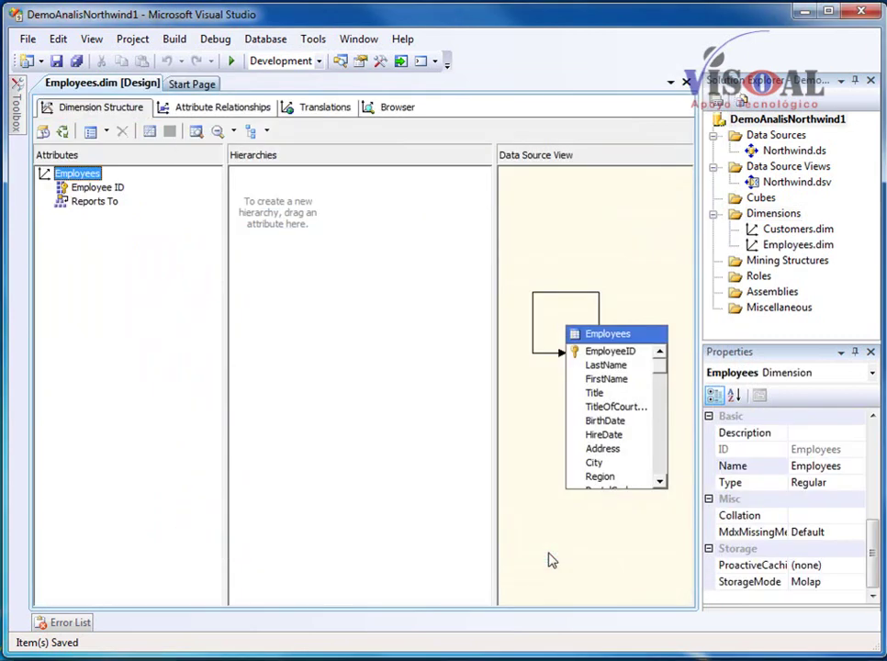
click(686, 83)
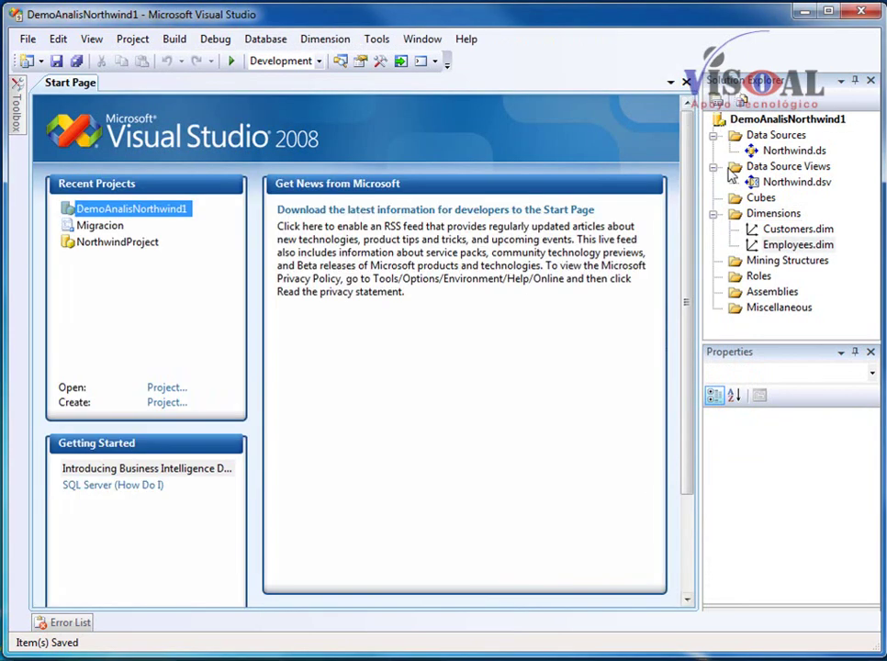
Start another new dimension based on an existing table and choose Products as its main table.
click(773, 213)
right_click(779, 217)
click(790, 228)
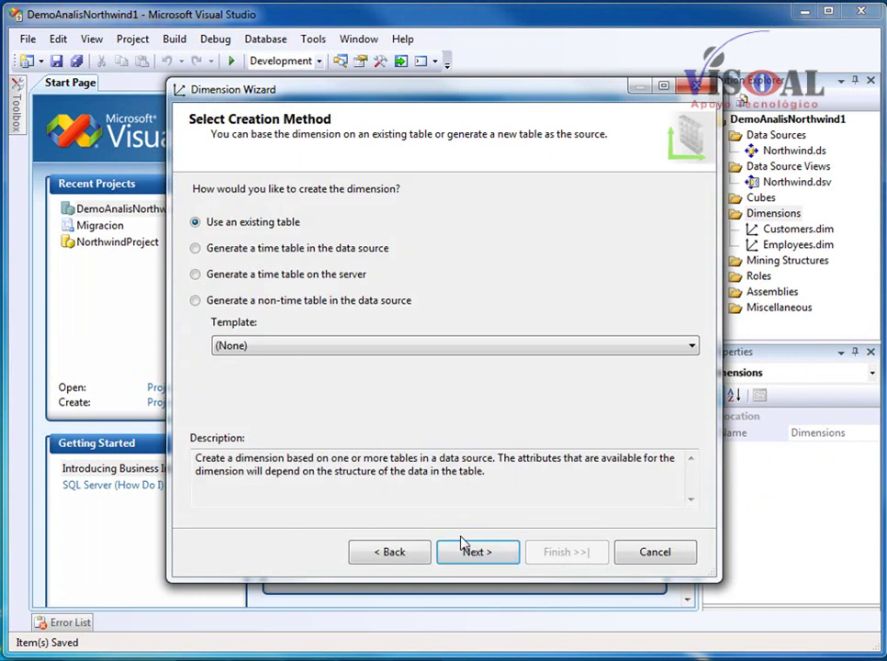
click(476, 552)
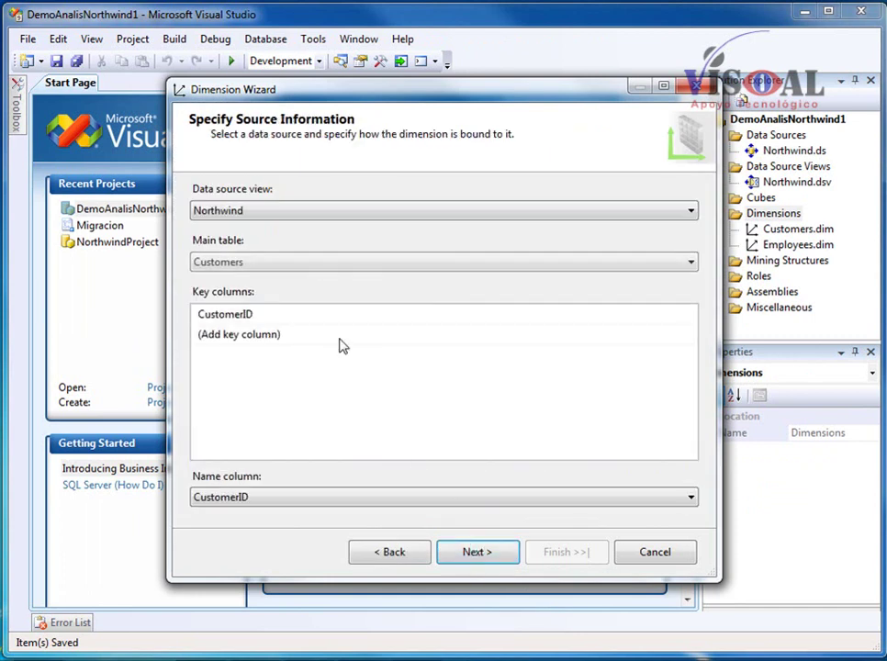
click(282, 267)
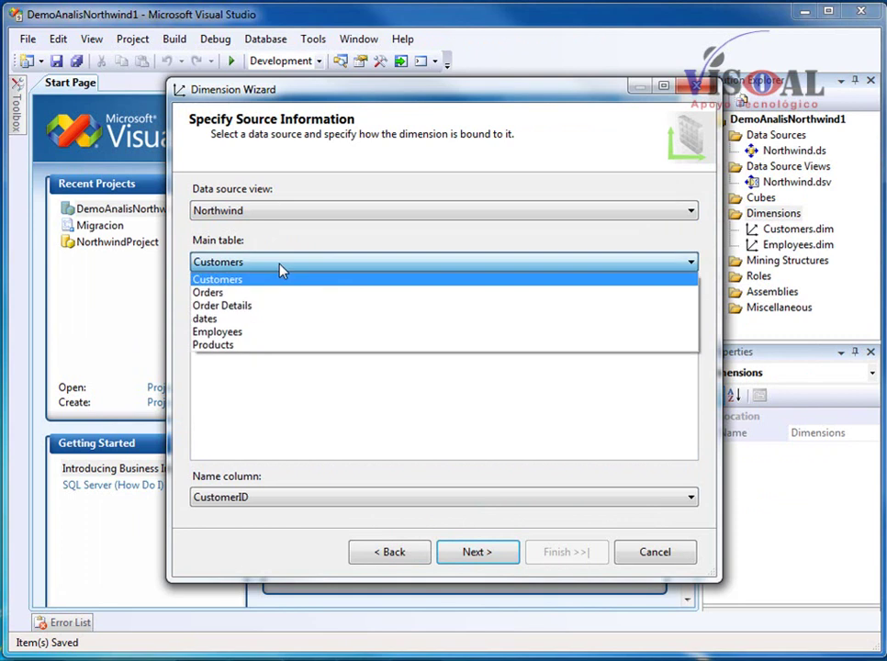
click(270, 350)
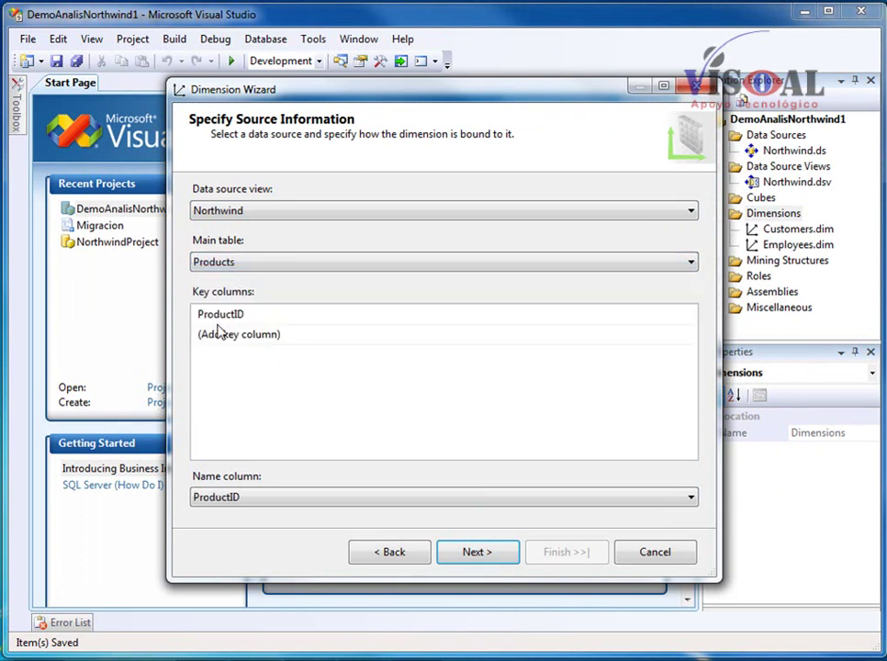
Use ProductName as the name column, keep only the Product ID attribute, and finish the dimension under the name Products.
click(249, 501)
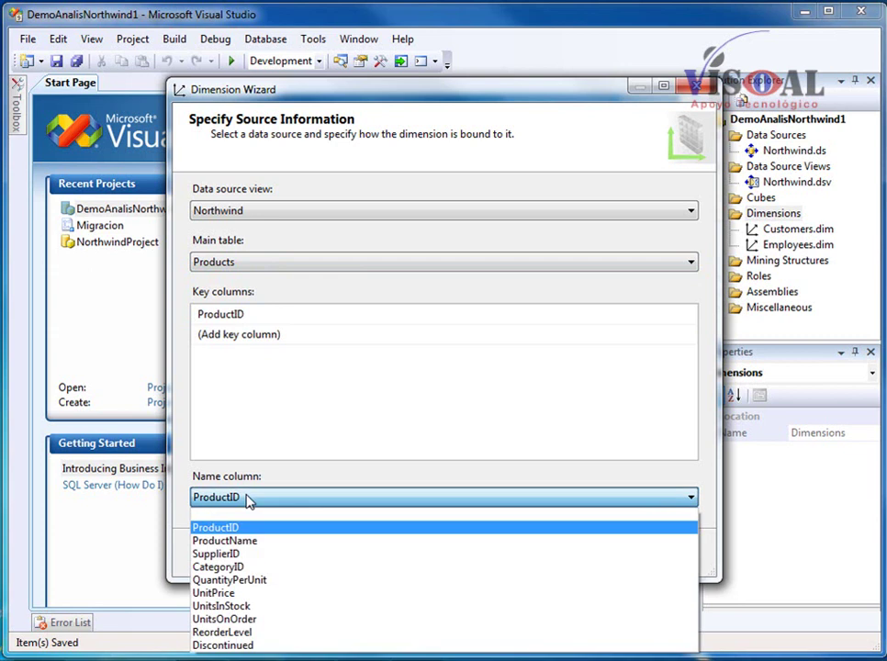
click(252, 541)
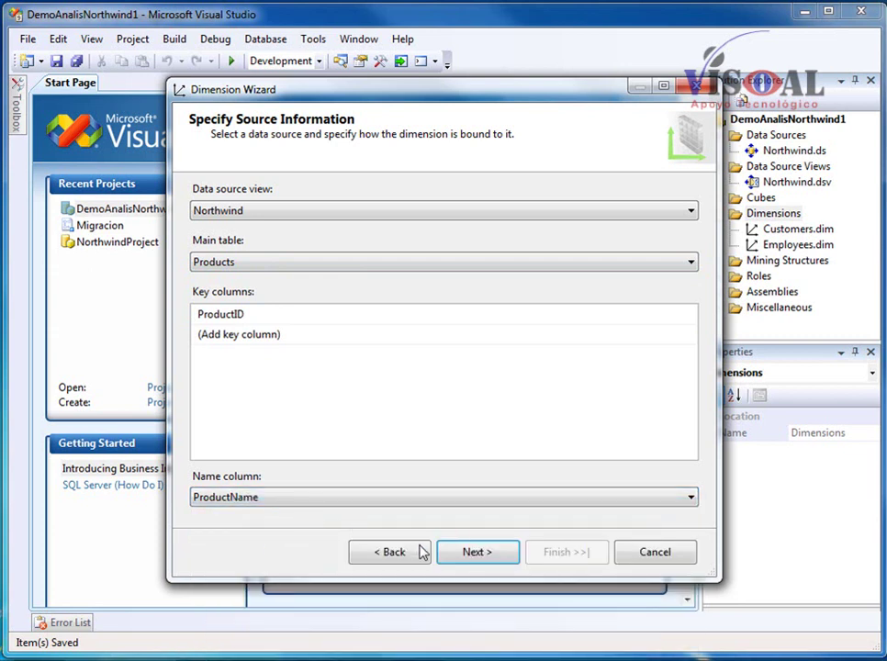
click(473, 556)
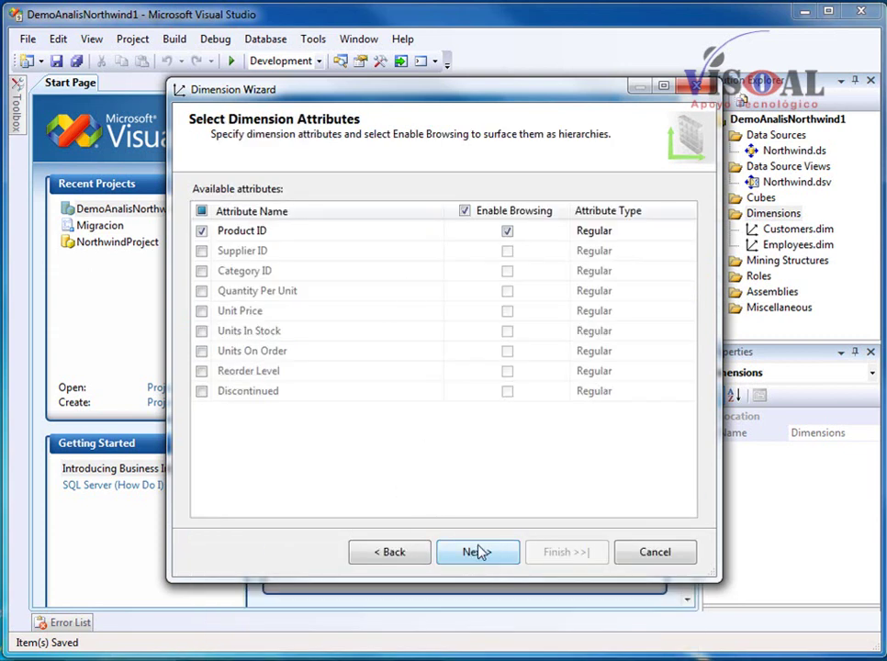
click(480, 556)
click(542, 551)
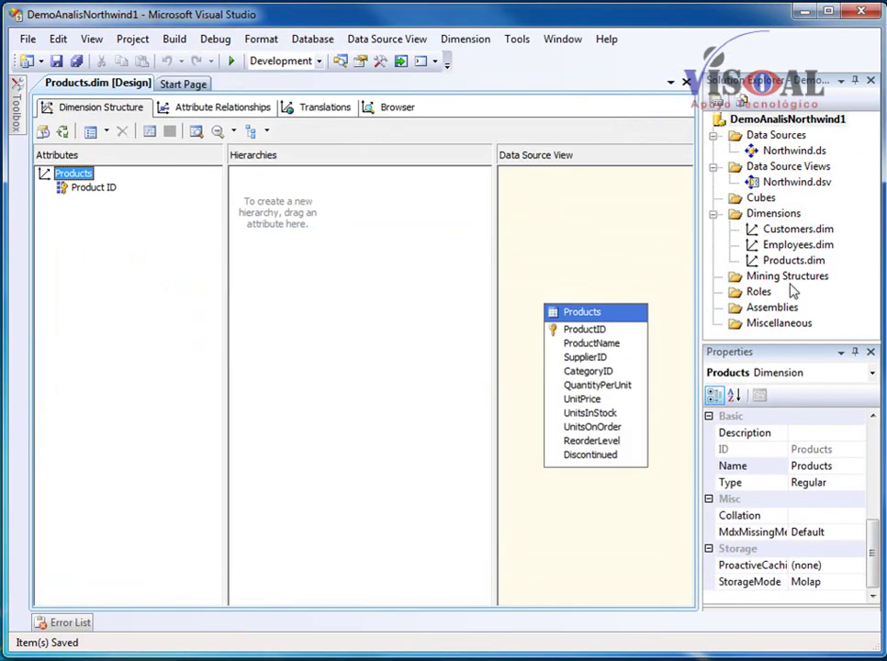
Start a new dimension from an existing table, with dates as main table and orderdate as key and name column.
right_click(773, 217)
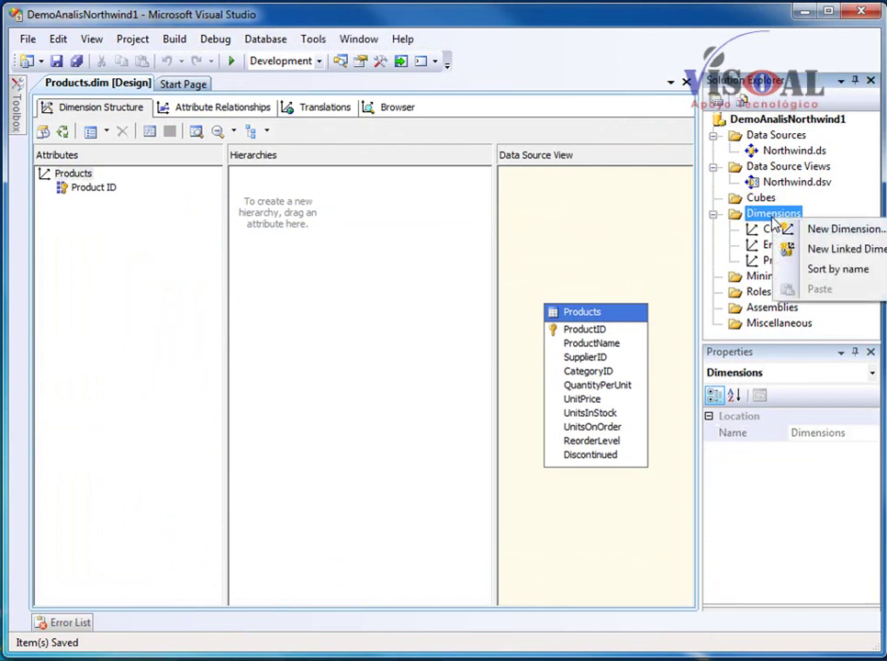
click(787, 229)
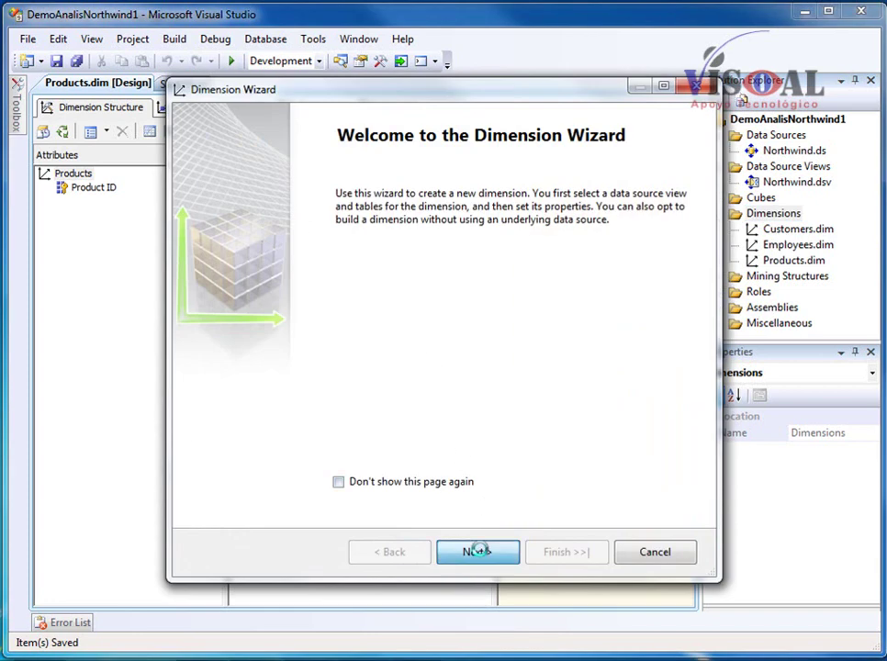
click(477, 552)
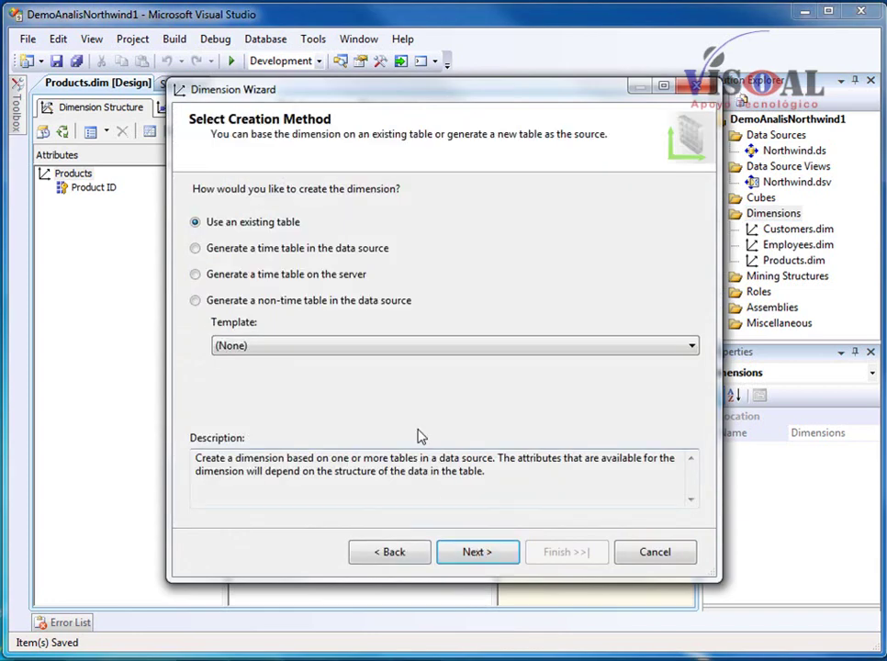
click(477, 562)
click(305, 263)
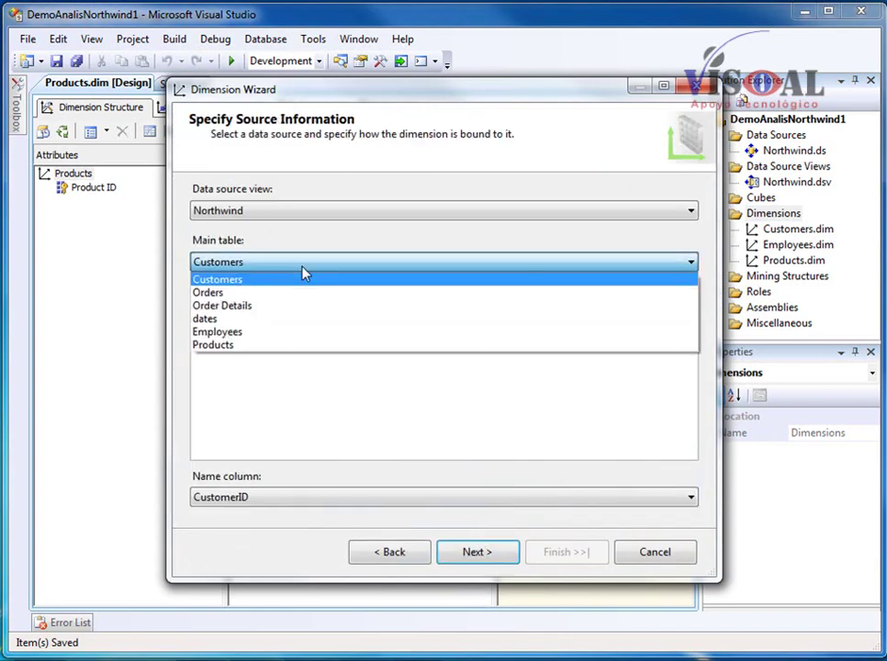
click(297, 321)
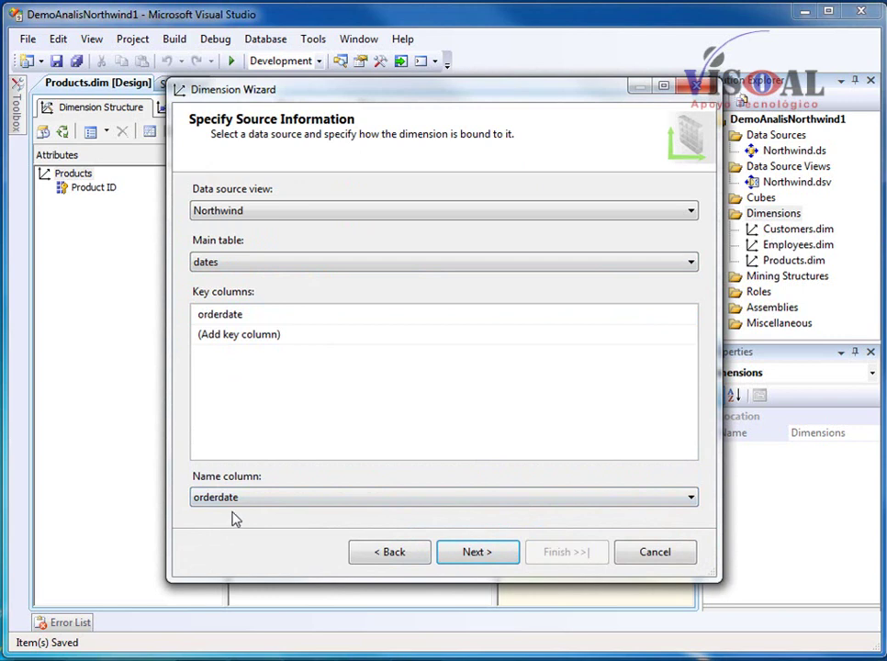
click(471, 551)
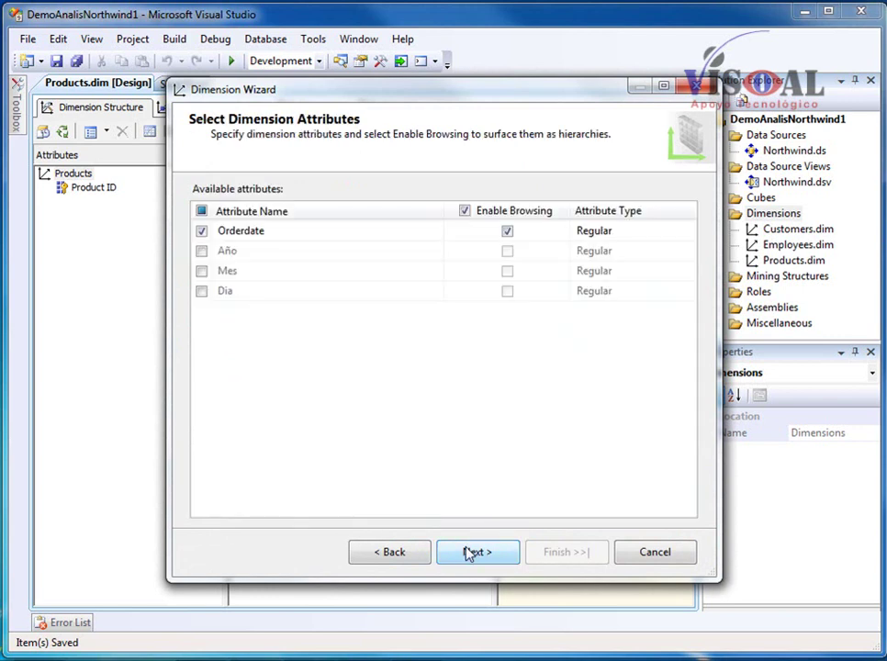
Include the Año, Mes and Dia attributes alongside Orderdate in the dimension.
click(201, 251)
click(201, 270)
click(202, 291)
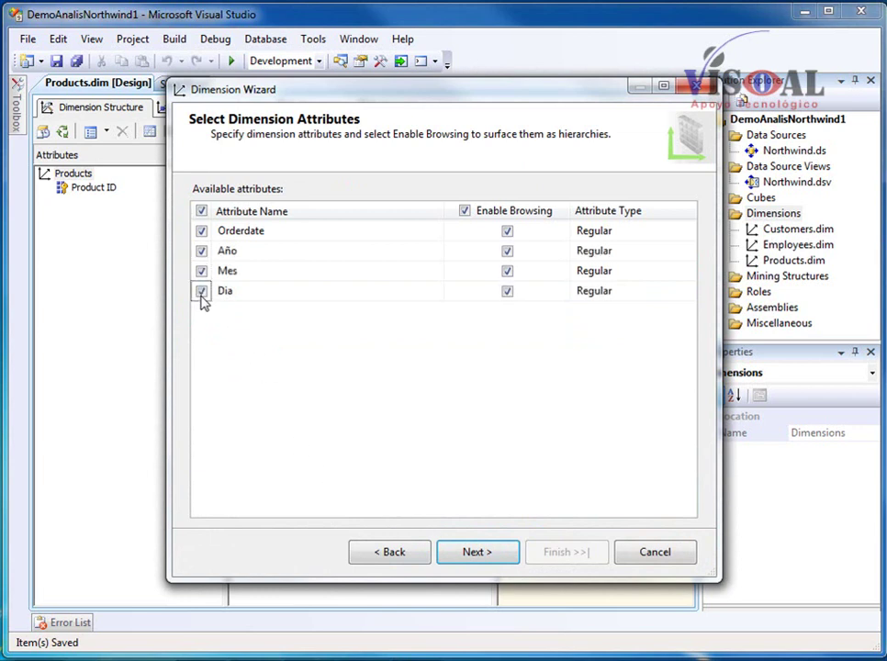
click(246, 253)
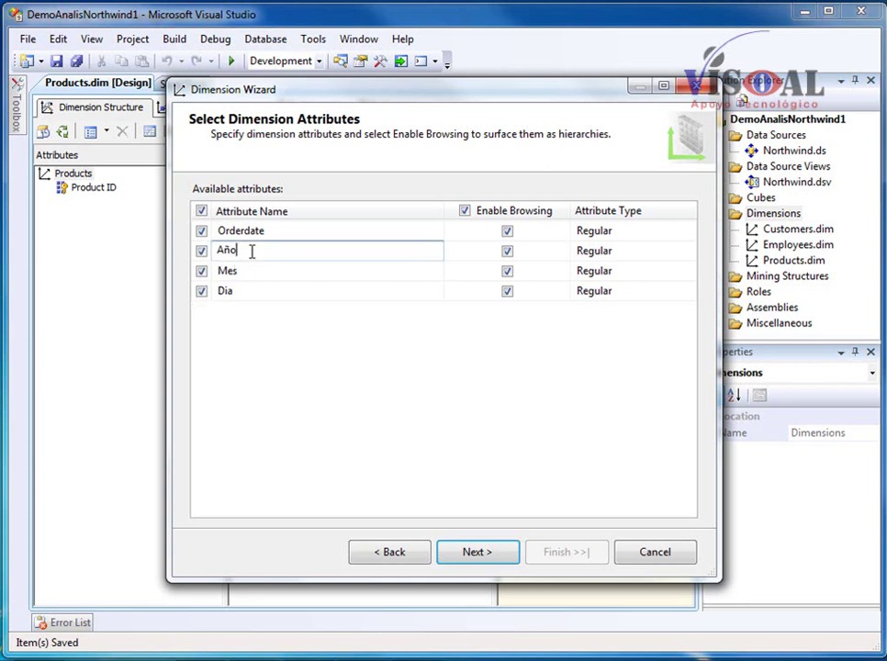
Set the attribute type of Año to Year from the Calendar group of date types.
click(608, 258)
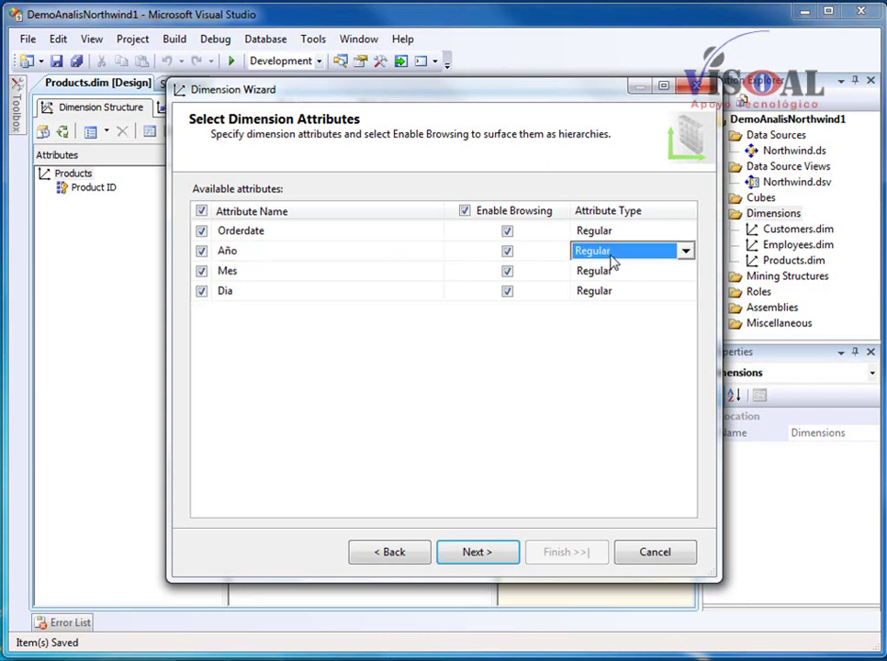
click(686, 254)
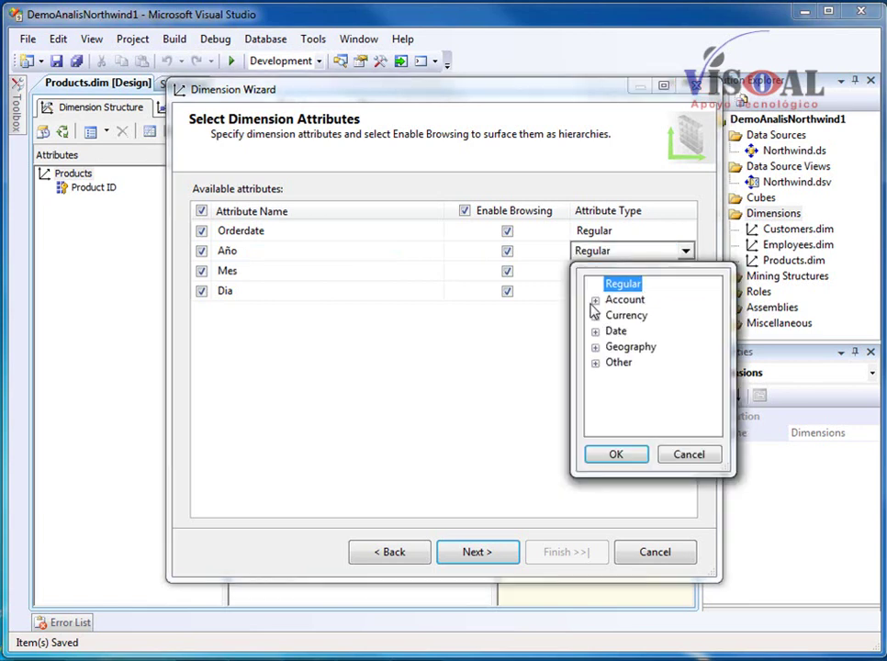
click(595, 333)
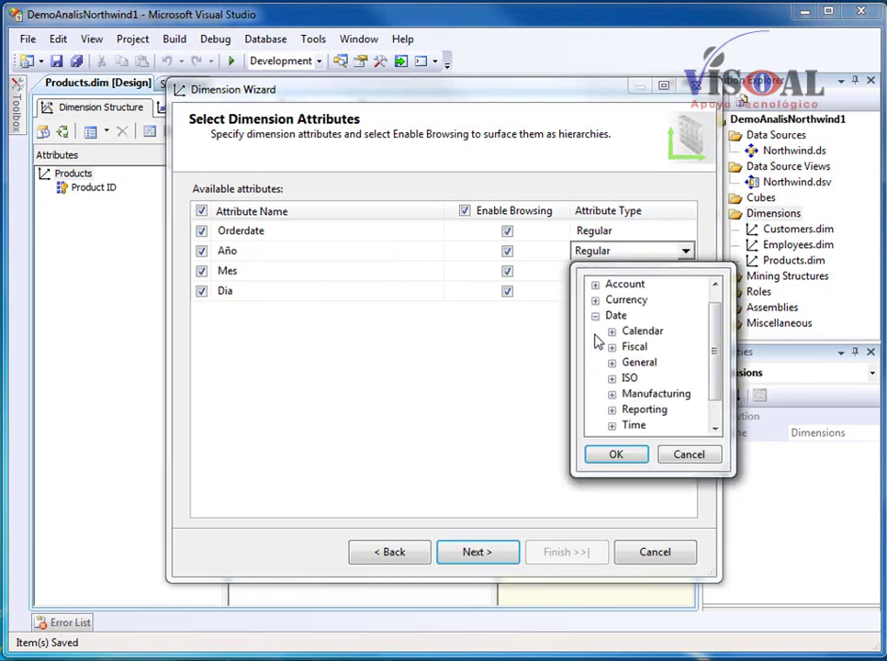
click(610, 333)
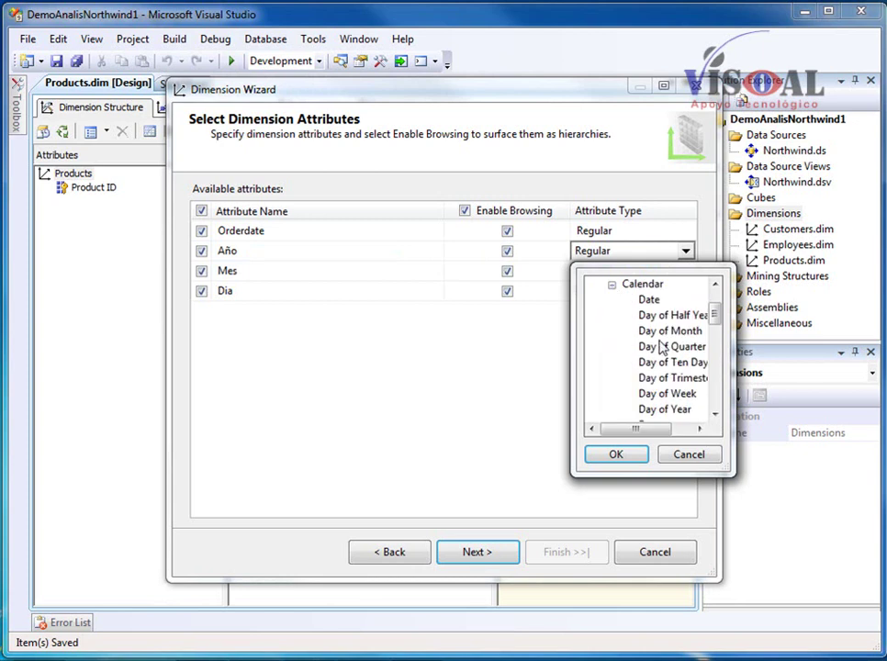
scroll(718, 332, down, 1)
drag(716, 326, 720, 384)
click(649, 378)
click(616, 455)
Set the attribute type of Mes to Month from the Calendar group of date types.
click(647, 272)
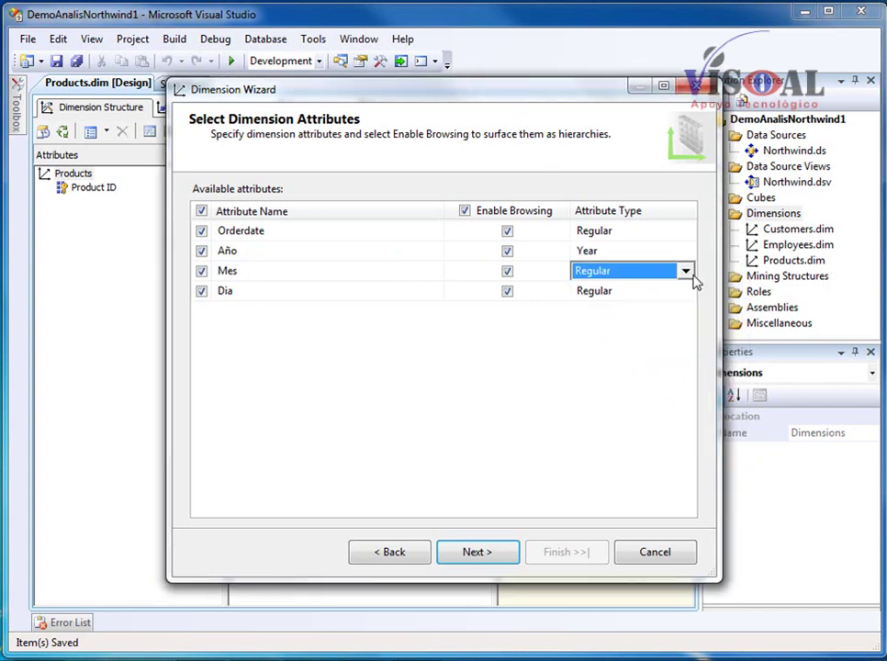
click(686, 271)
click(595, 351)
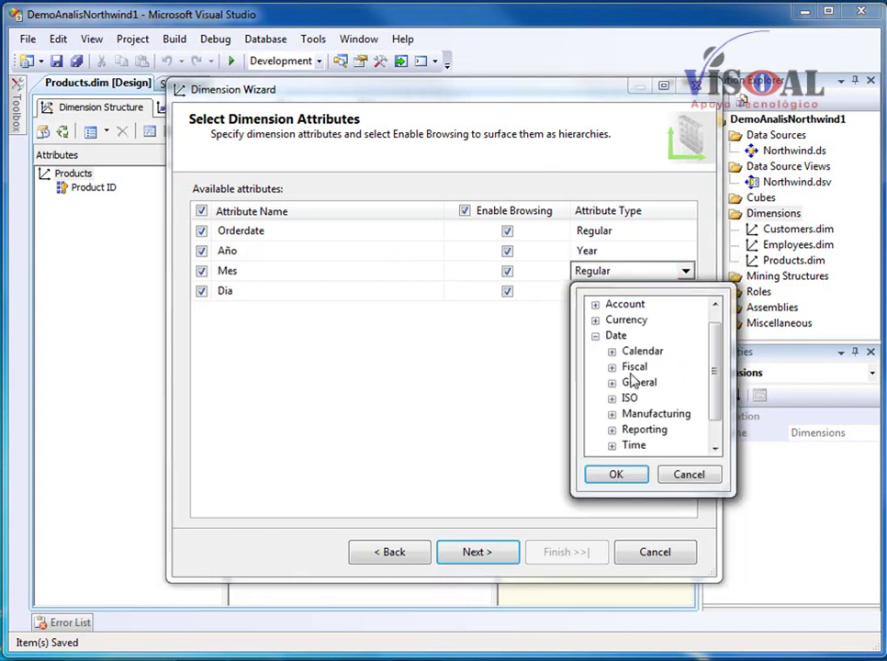
click(611, 352)
scroll(716, 343, down, 5)
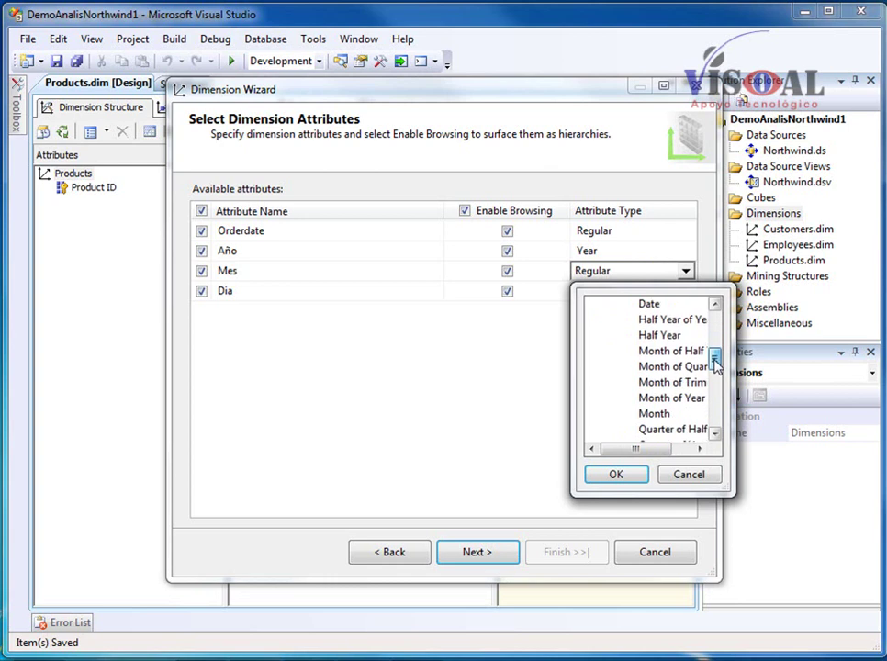
click(654, 414)
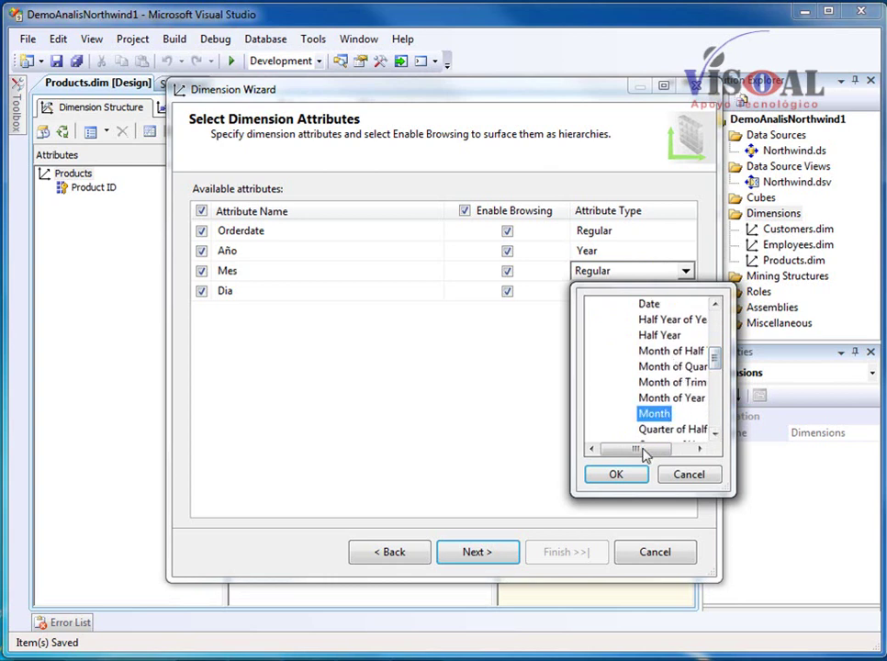
click(617, 474)
Set the attribute type of Dia to Date from the Calendar group of date types.
click(681, 300)
click(685, 292)
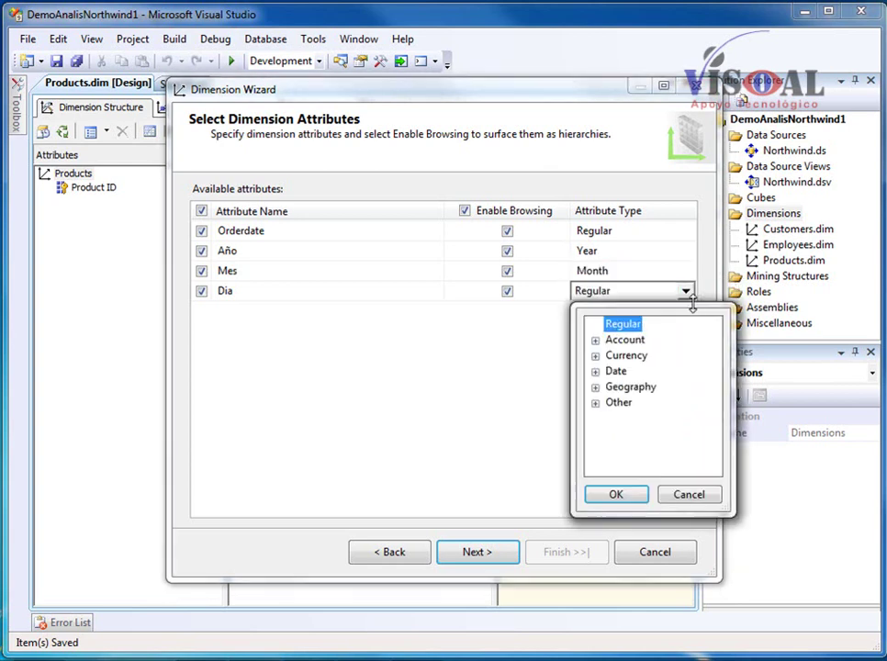
click(595, 371)
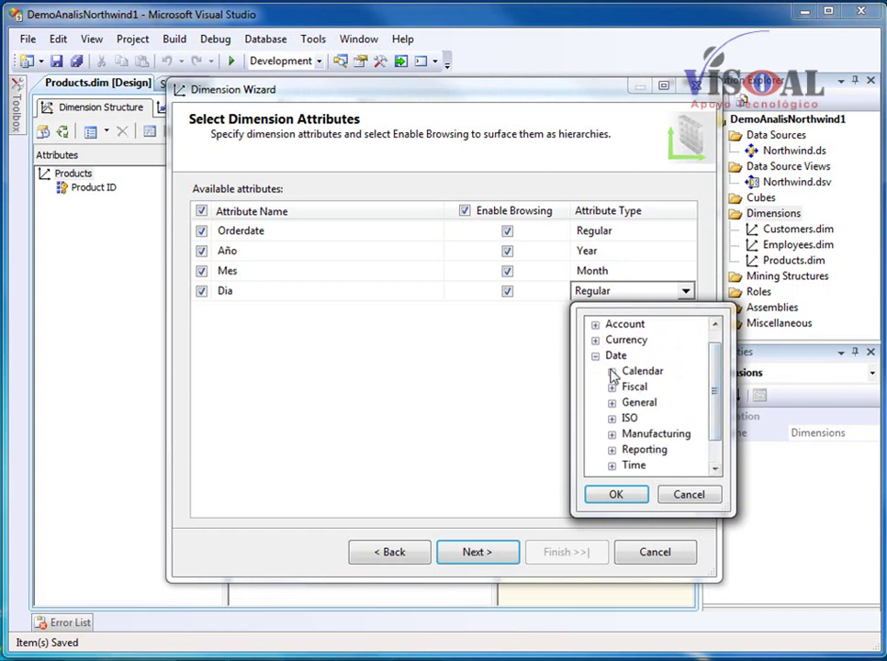
click(613, 373)
mouse_move(716, 356)
mouse_down()
mouse_move(715, 386)
mouse_move(707, 369)
mouse_up()
click(649, 402)
click(617, 494)
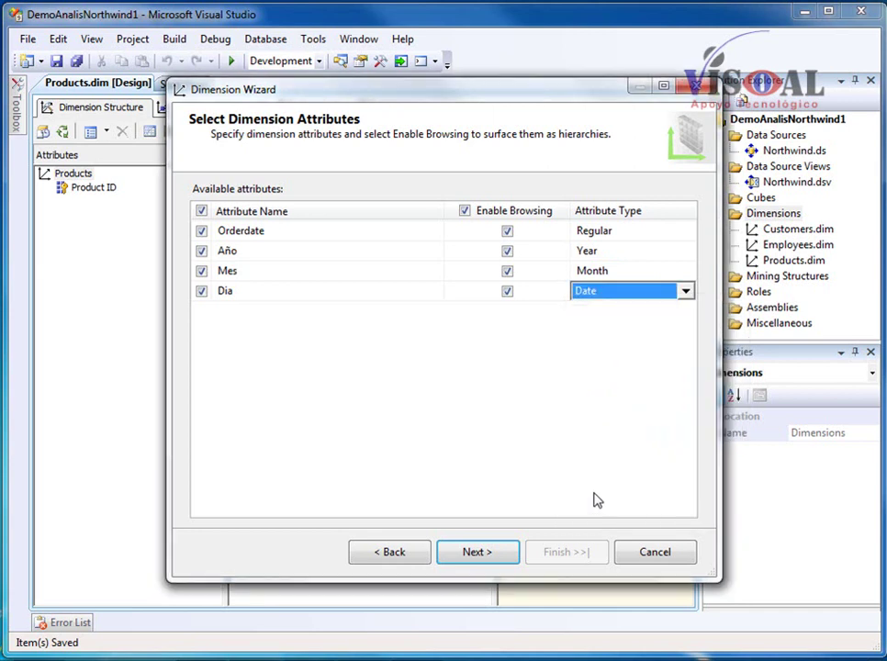
Finish the dimension under the name Dates and close the Dates and Products designers.
click(478, 556)
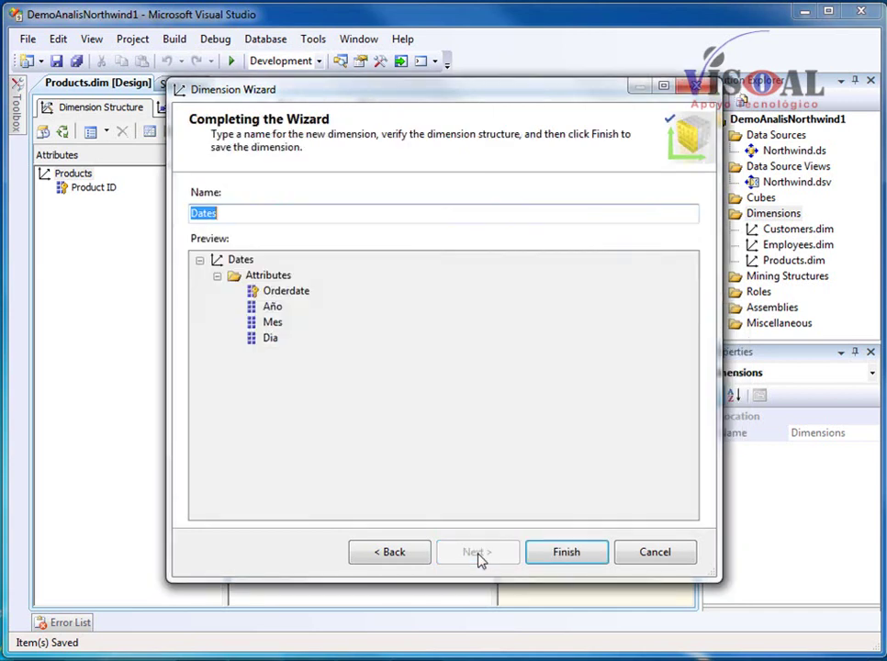
click(551, 556)
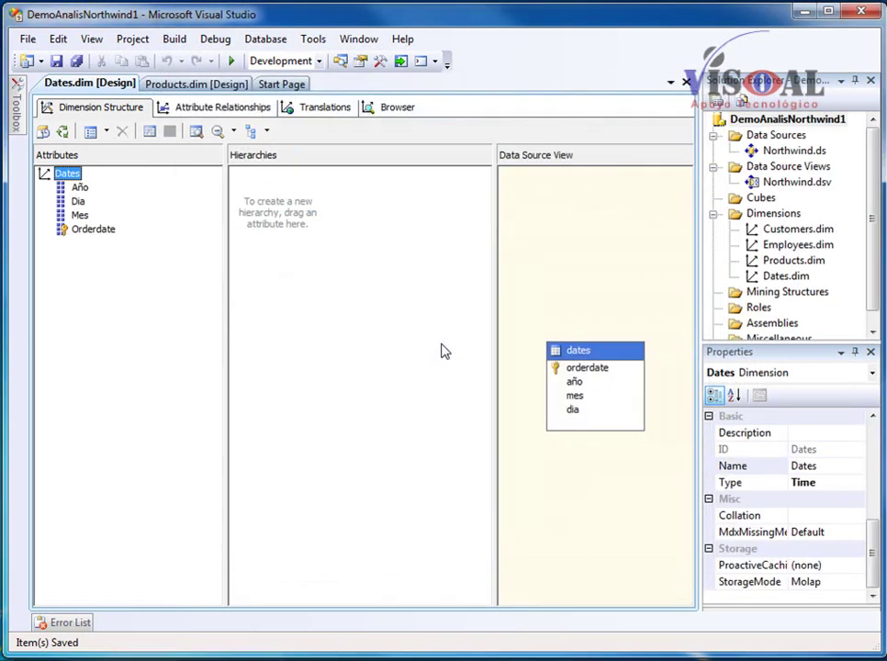
click(686, 81)
click(686, 81)
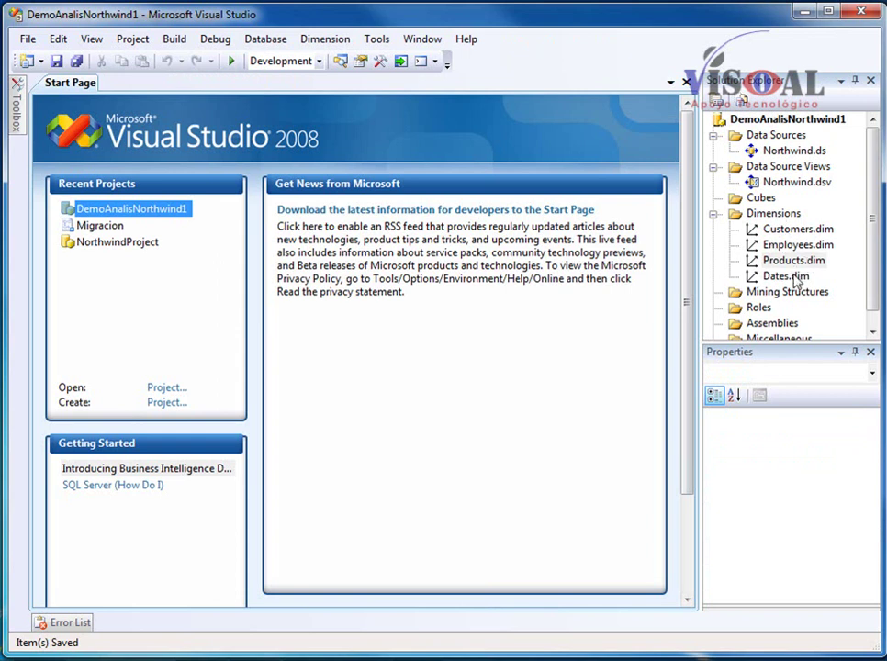
Start a new cube in the project and proceed to the choice of its creation method.
click(759, 199)
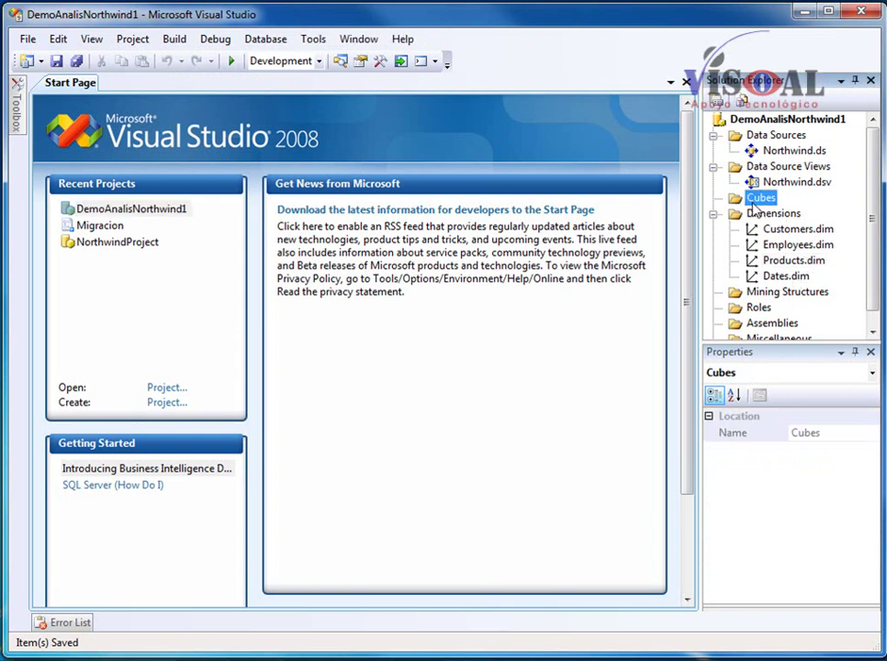
right_click(760, 204)
click(808, 214)
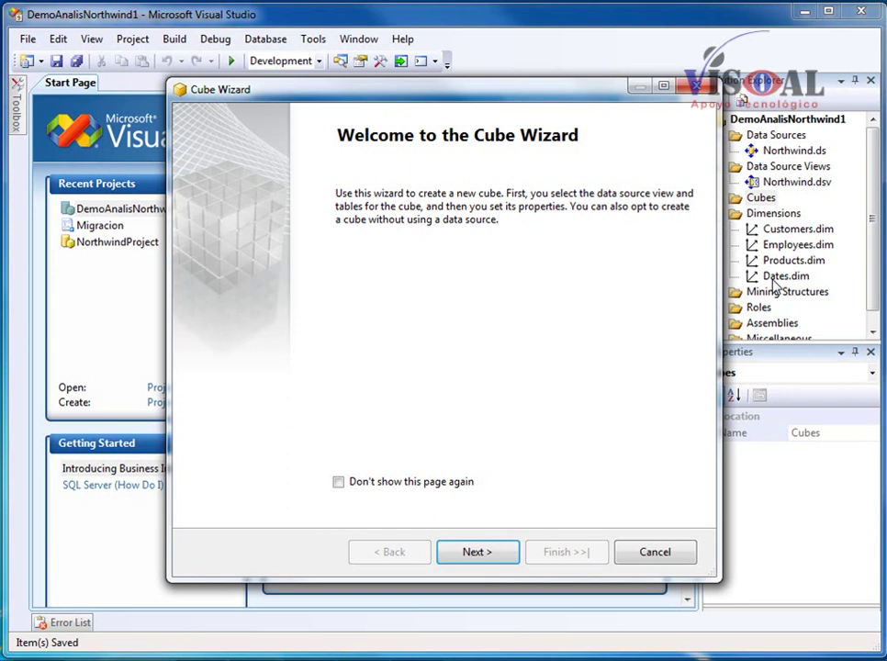
click(476, 552)
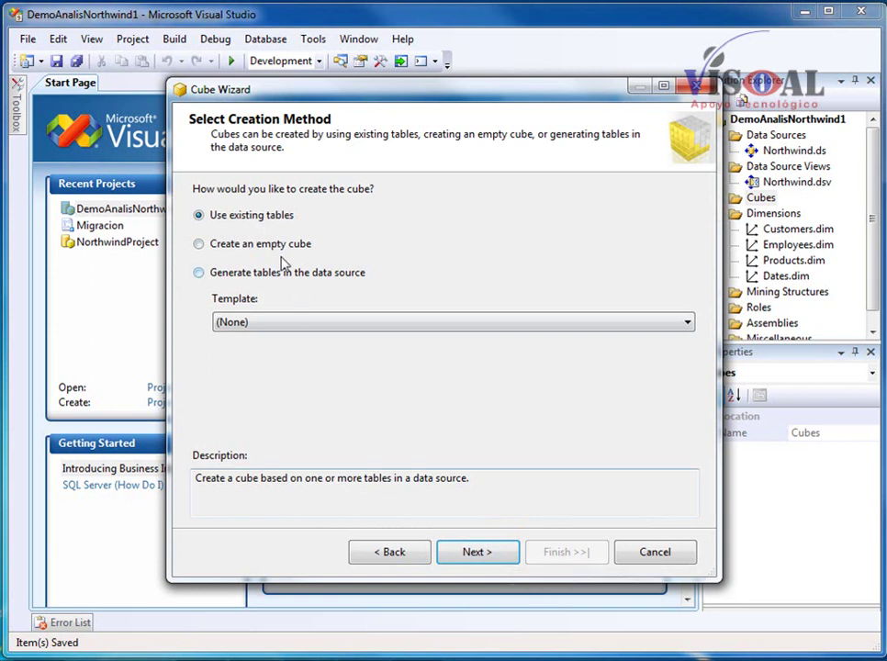
Base the cube on existing tables with Order Details as the measure group table, excluding the Order Details Count measure.
click(491, 555)
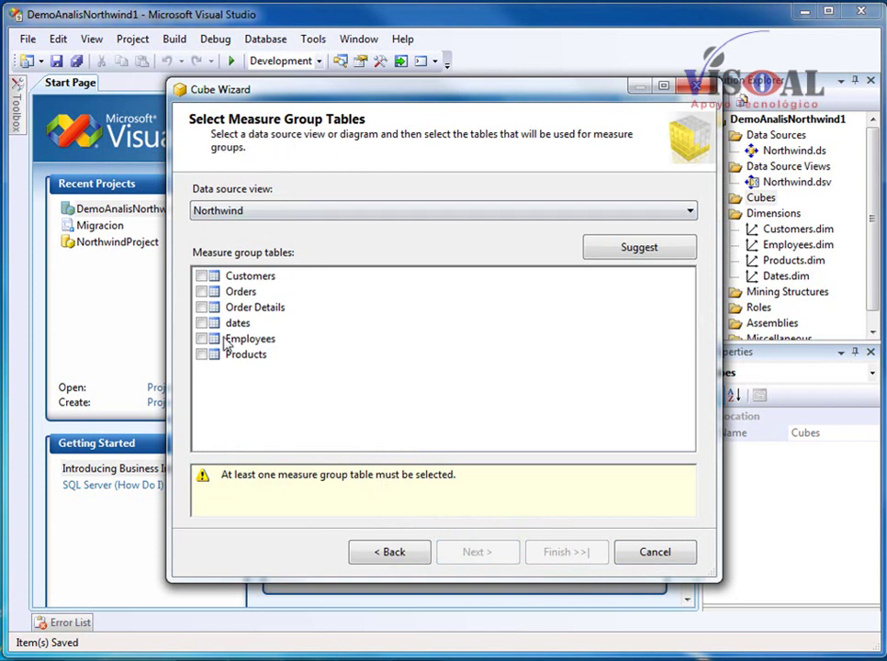
click(203, 308)
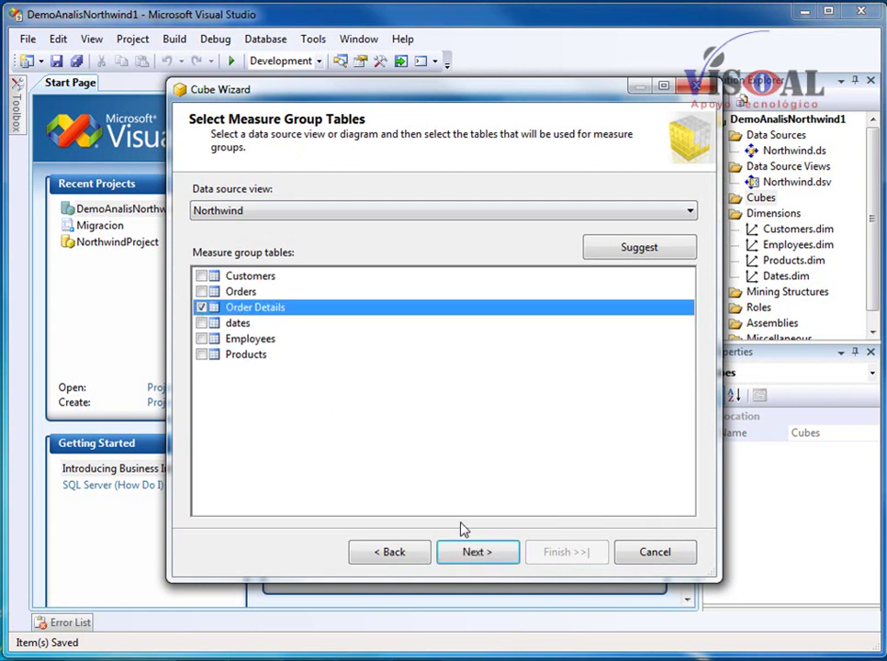
click(477, 552)
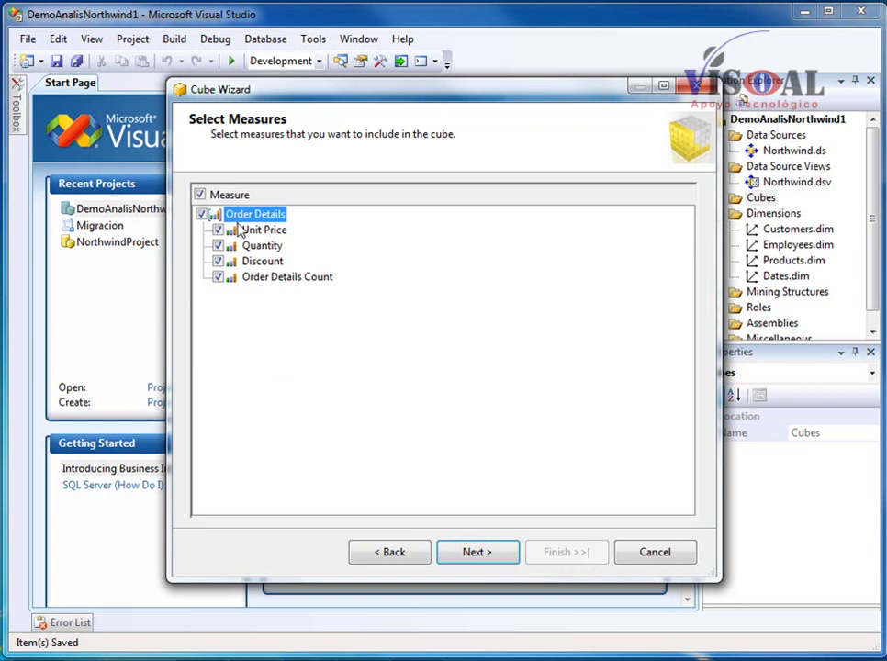
click(217, 278)
key(Return)
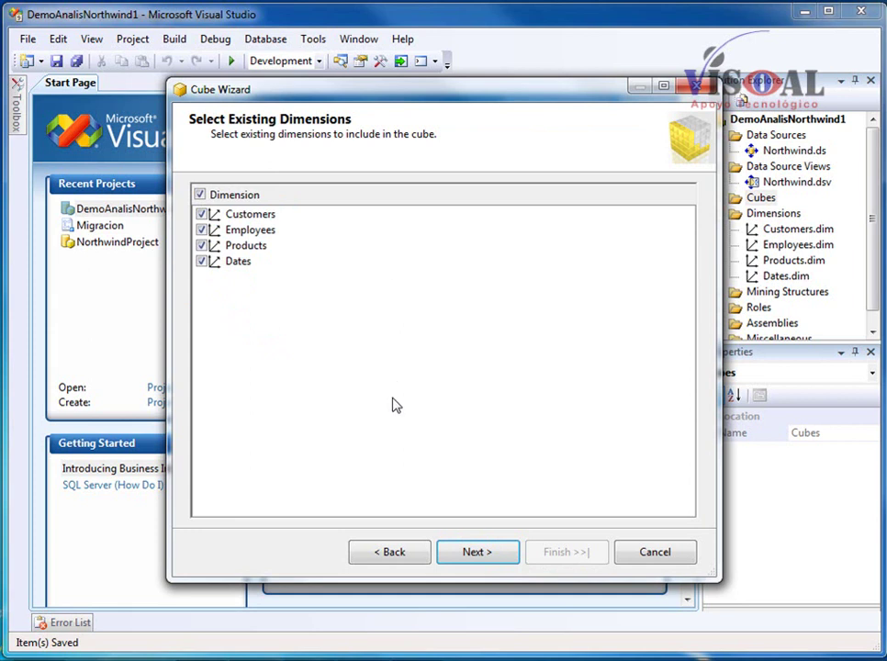
Include all four existing dimensions and the new Orders dimension, and finish the cube under the name Northwind.
click(483, 558)
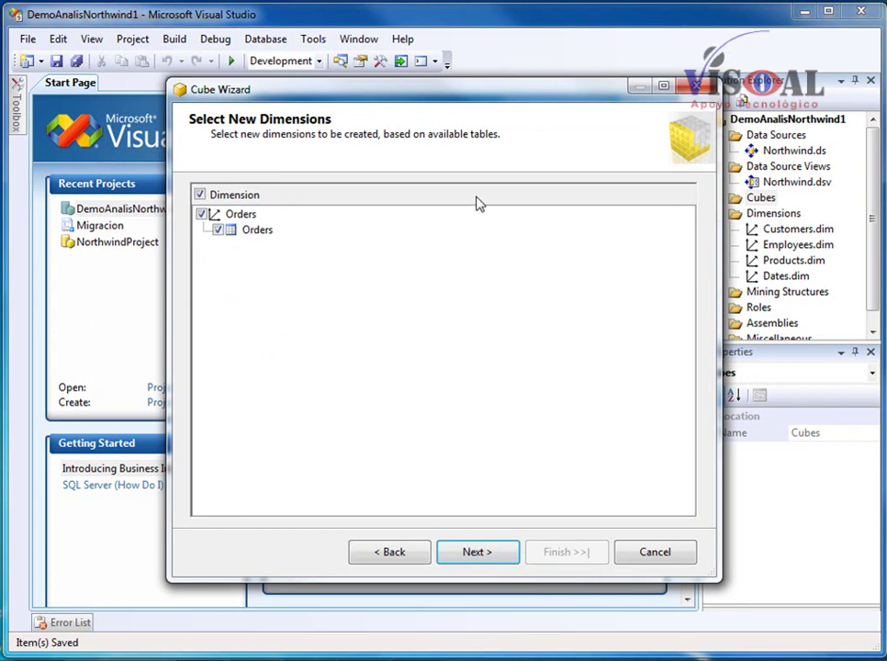
drag(489, 96, 424, 85)
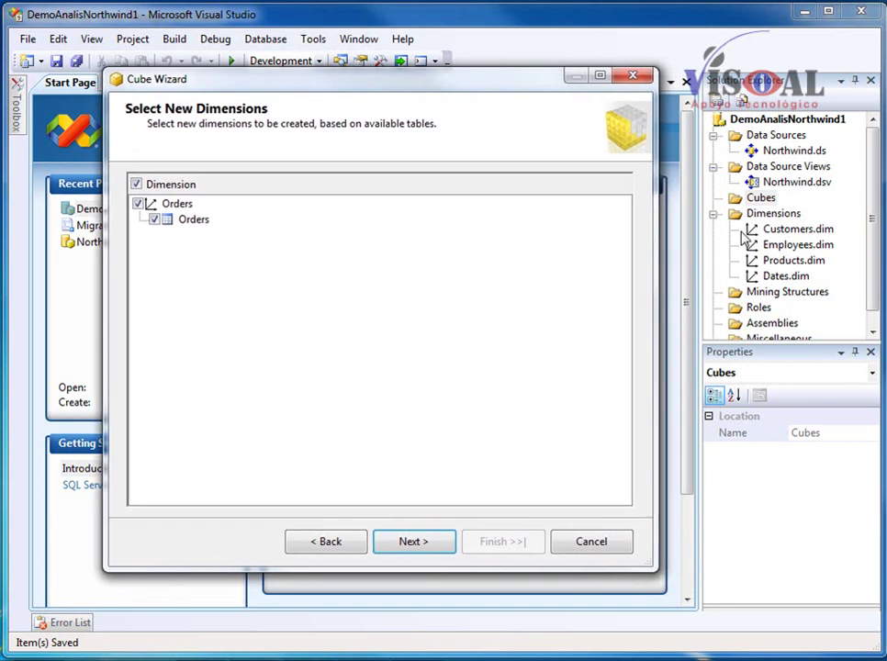
click(413, 540)
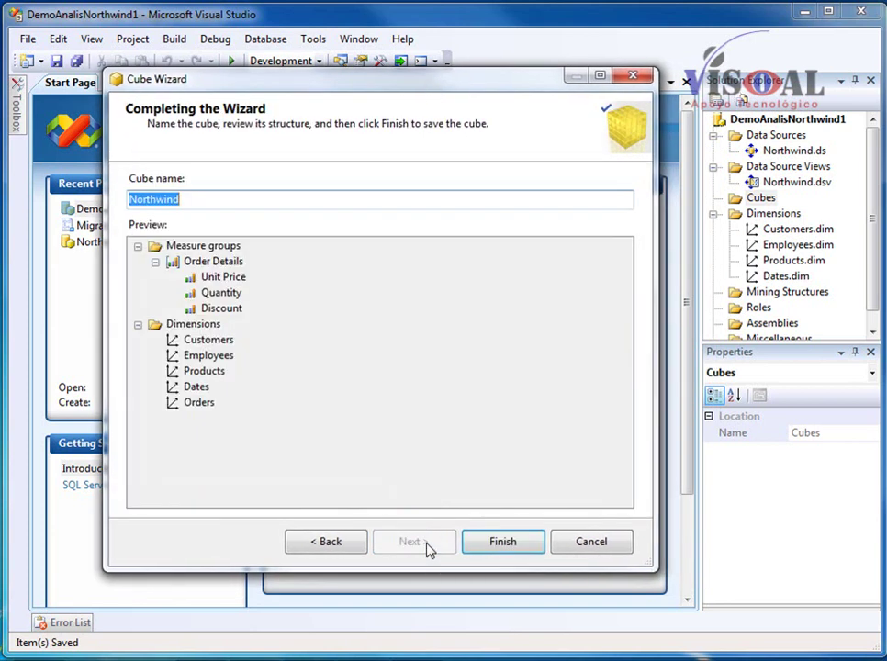
click(496, 542)
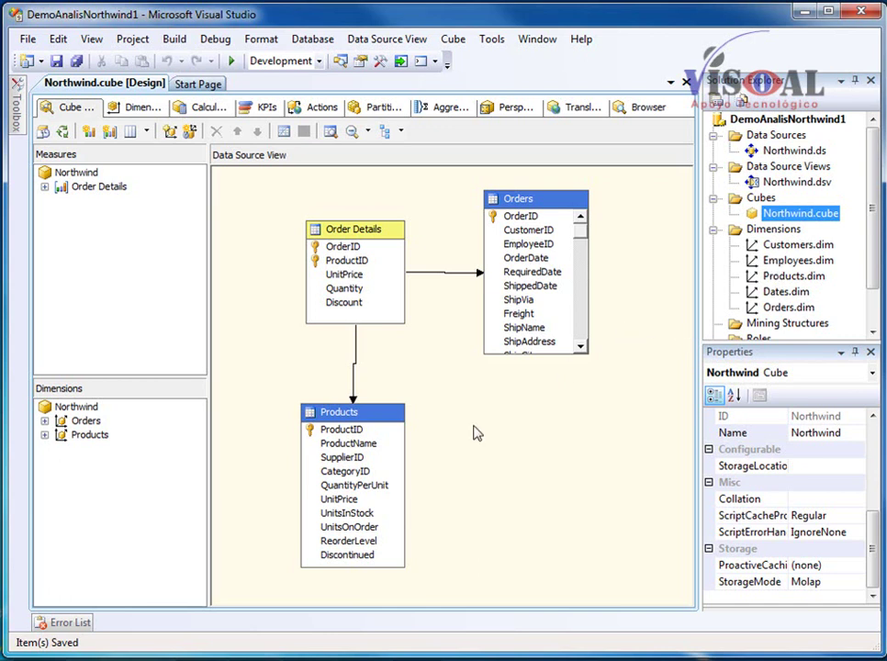
Show the Customers table in the cube's data source view diagram and place it below Orders.
click(96, 422)
click(92, 435)
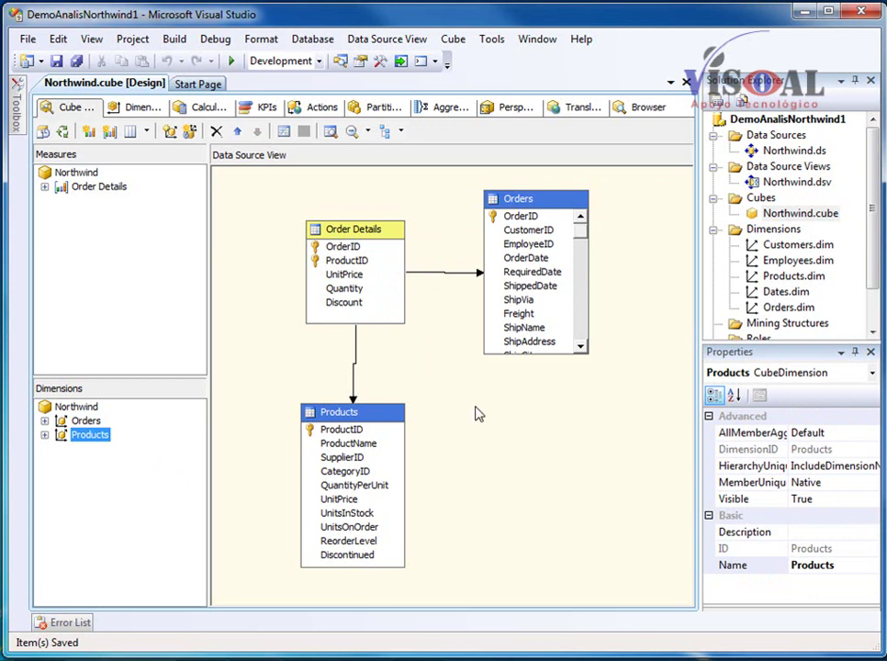
right_click(433, 344)
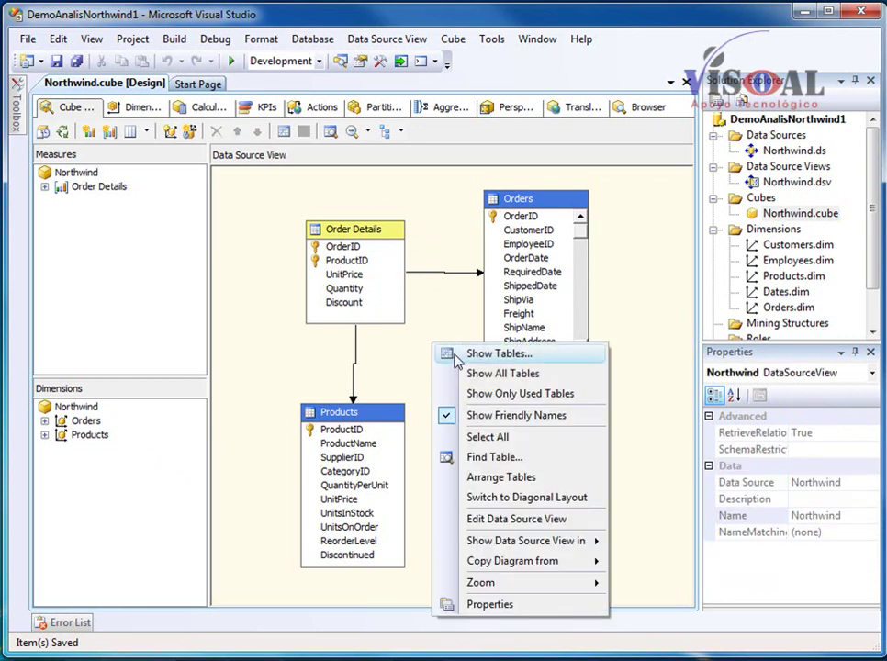
click(455, 359)
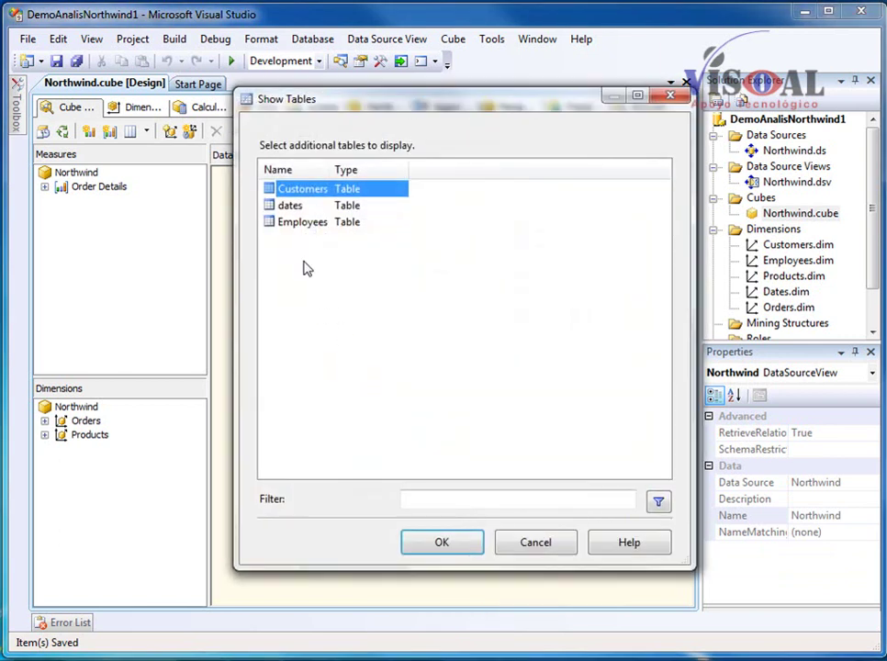
double_click(307, 192)
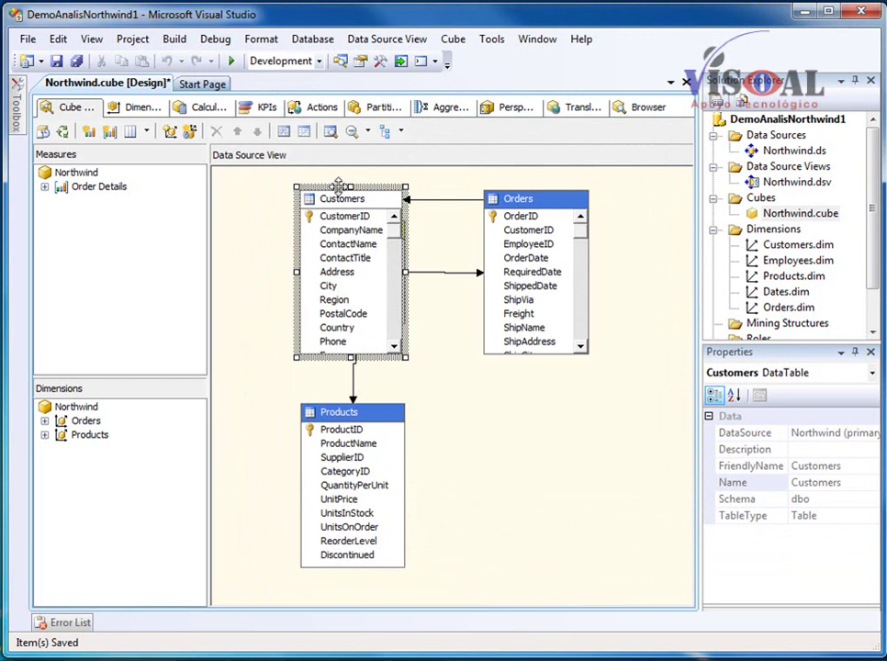
drag(345, 200, 531, 402)
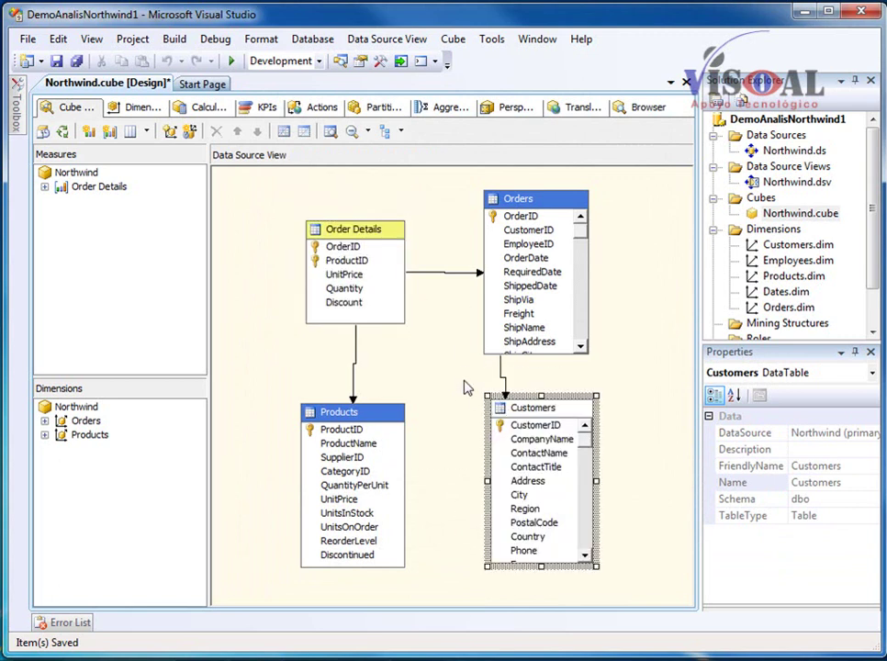
Show the dates and Employees tables in the diagram, placing Employees beside Orders and dates beside Customers.
right_click(434, 366)
click(442, 372)
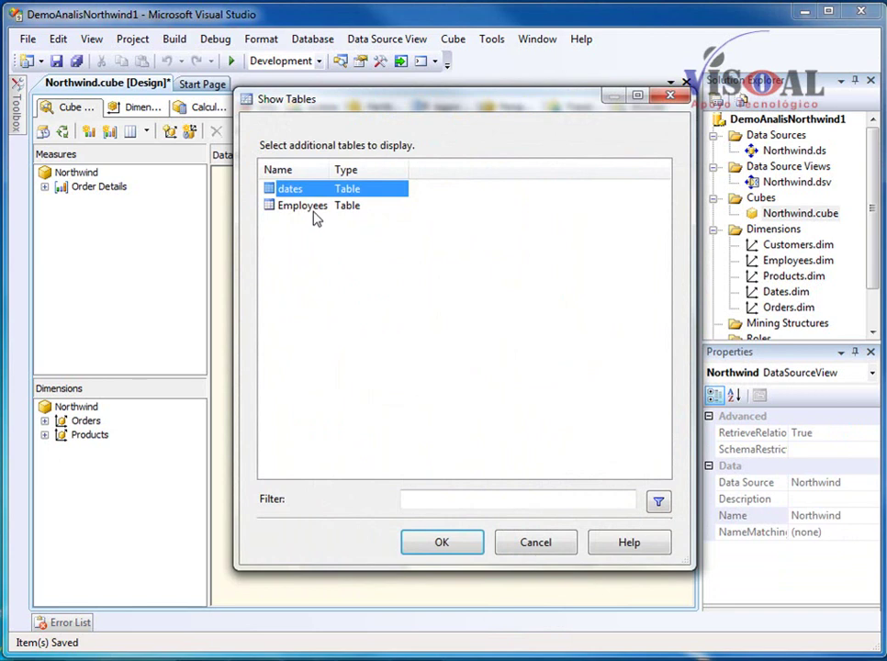
shift+click(308, 205)
click(444, 544)
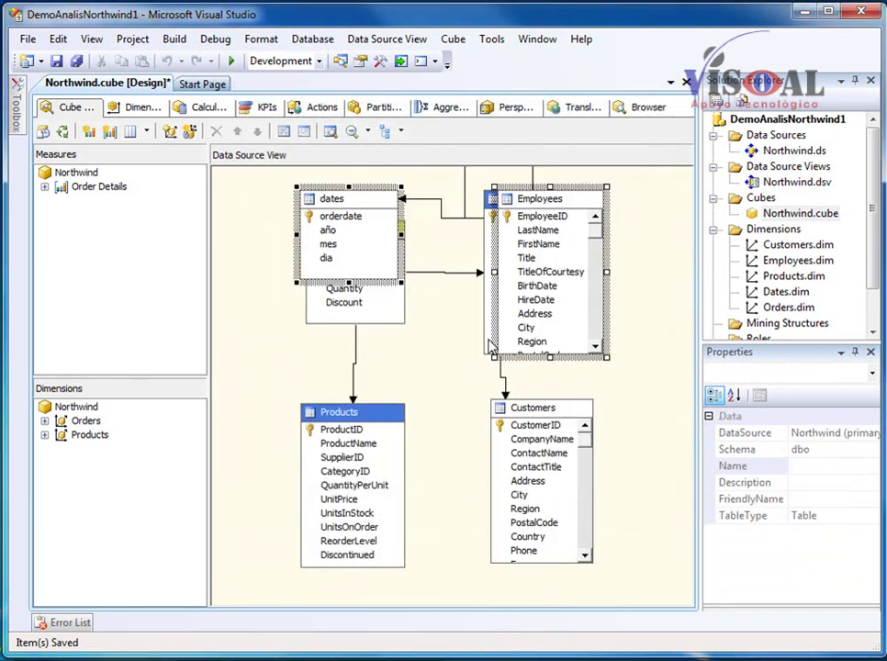
drag(332, 200, 502, 443)
click(551, 478)
drag(599, 287, 551, 213)
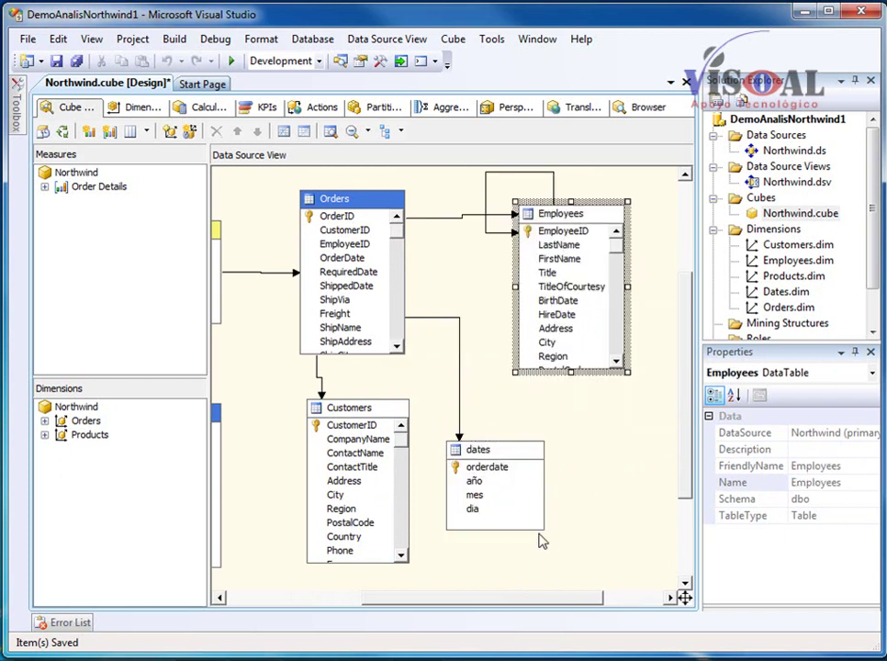
drag(464, 604, 394, 606)
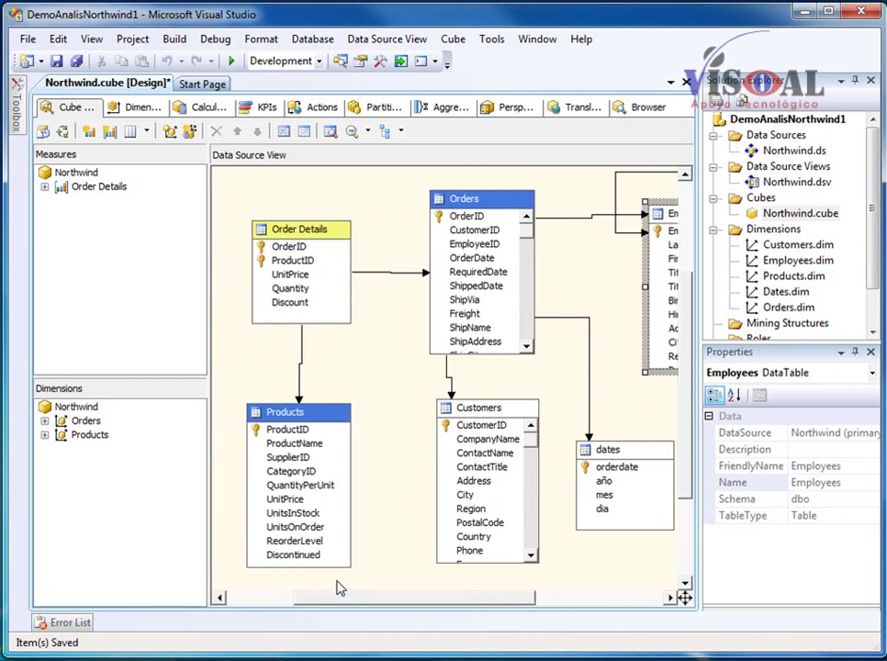
Add the Customers, Dates and Employees dimensions to the Northwind cube.
right_click(76, 408)
click(138, 418)
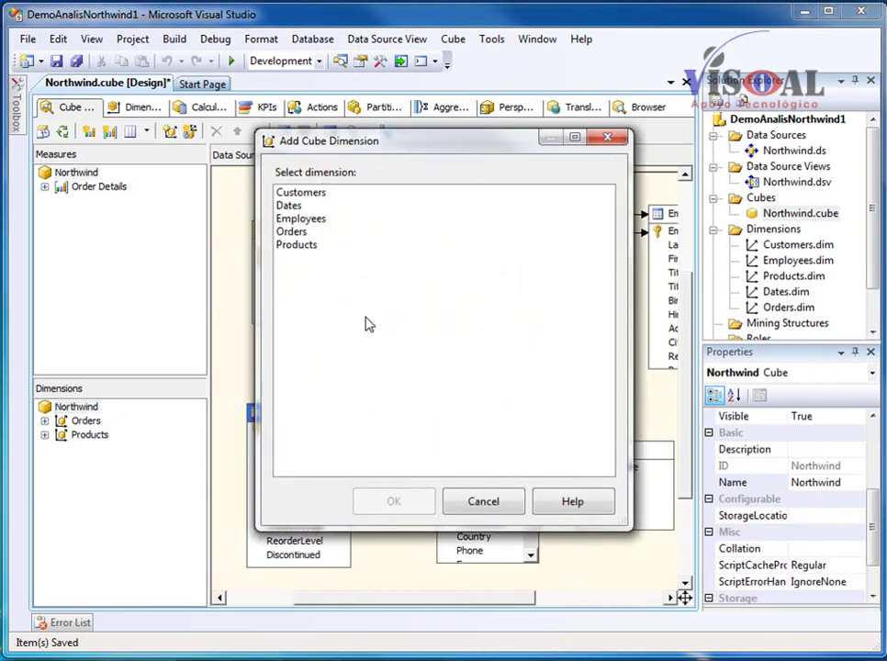
click(307, 195)
ctrl+click(290, 206)
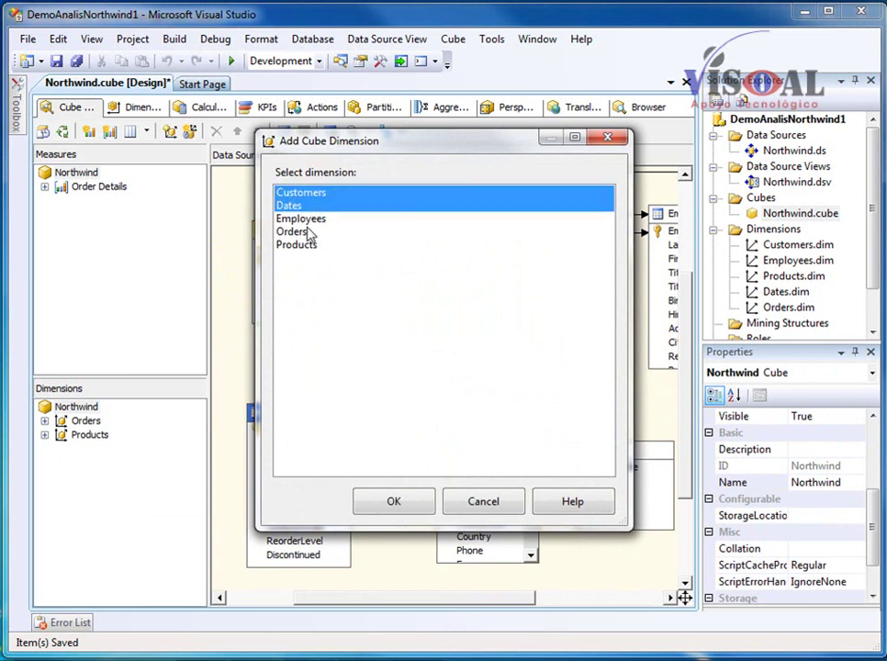
ctrl+click(308, 221)
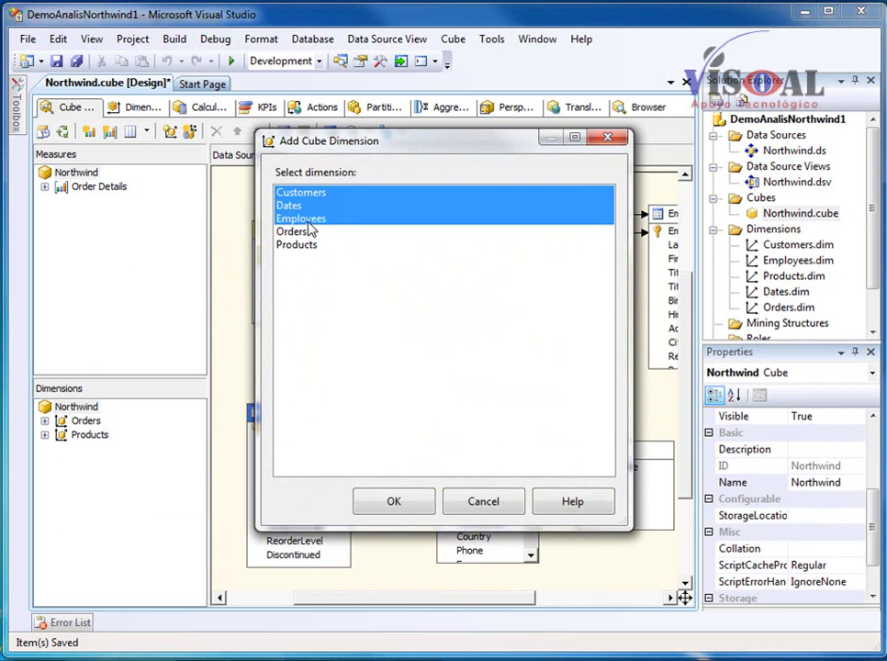
click(395, 511)
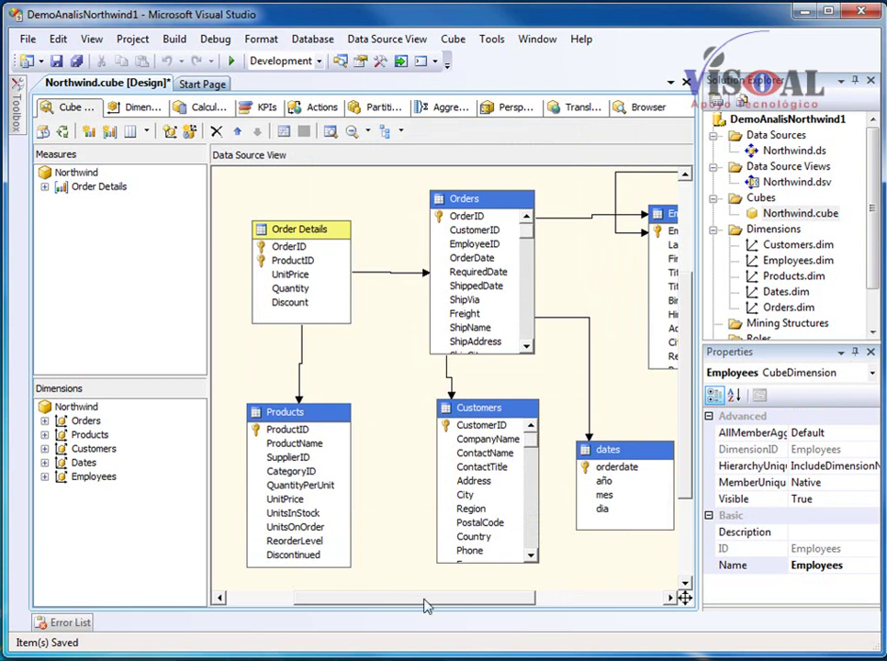
drag(424, 600, 461, 614)
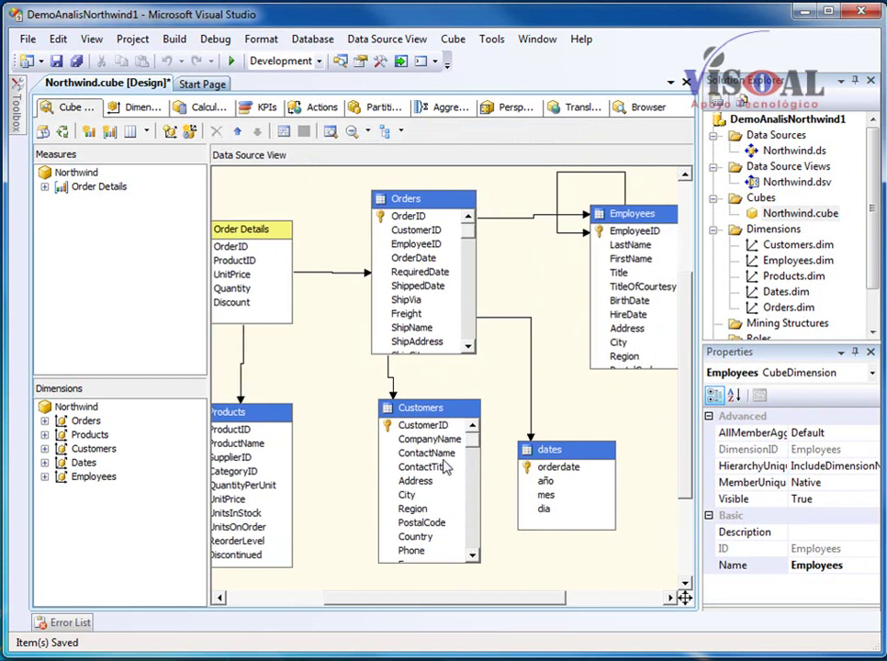
click(447, 413)
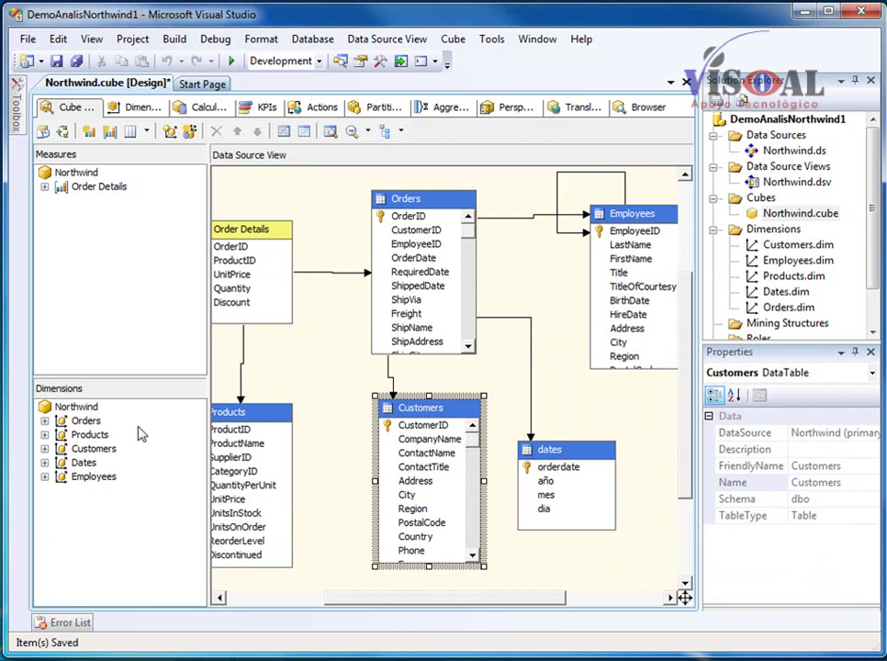
scroll(140, 435, left, 1)
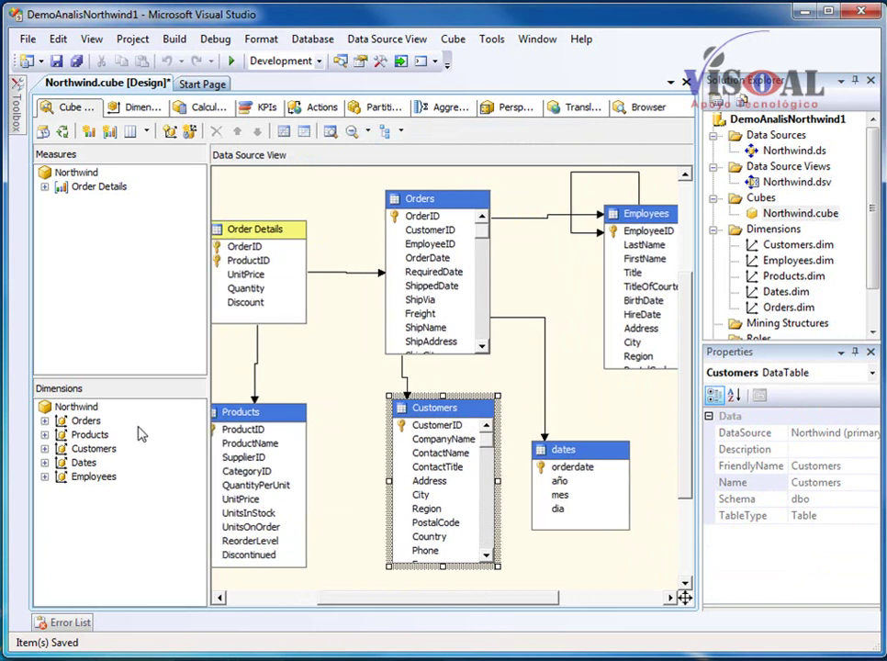
click(372, 399)
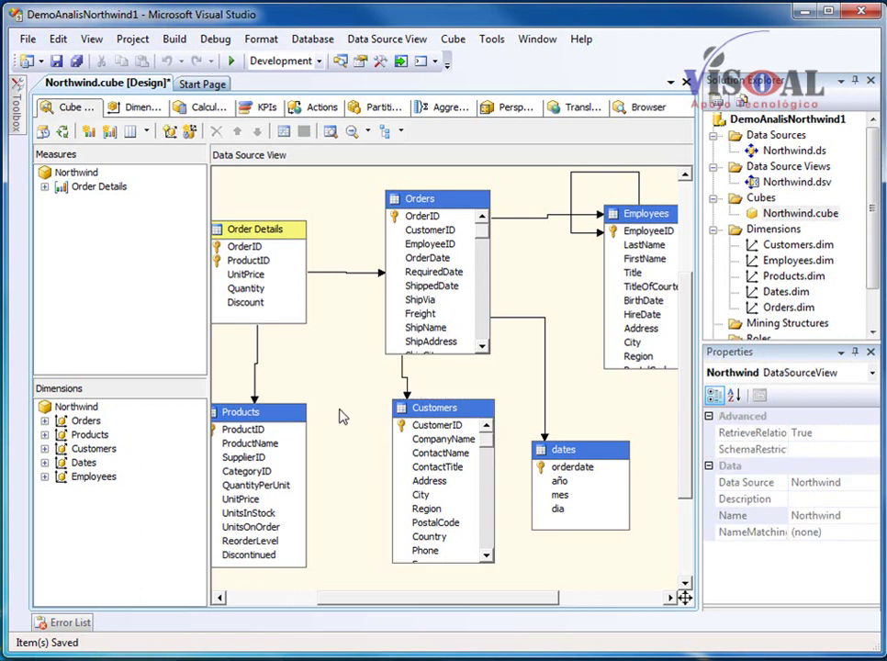
click(288, 241)
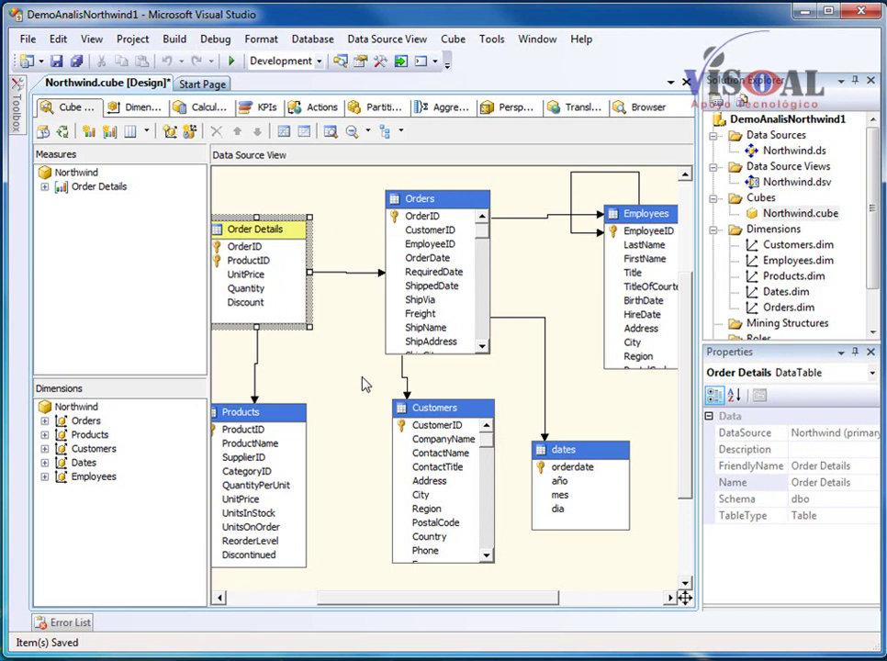
scroll(400, 598, left, 1)
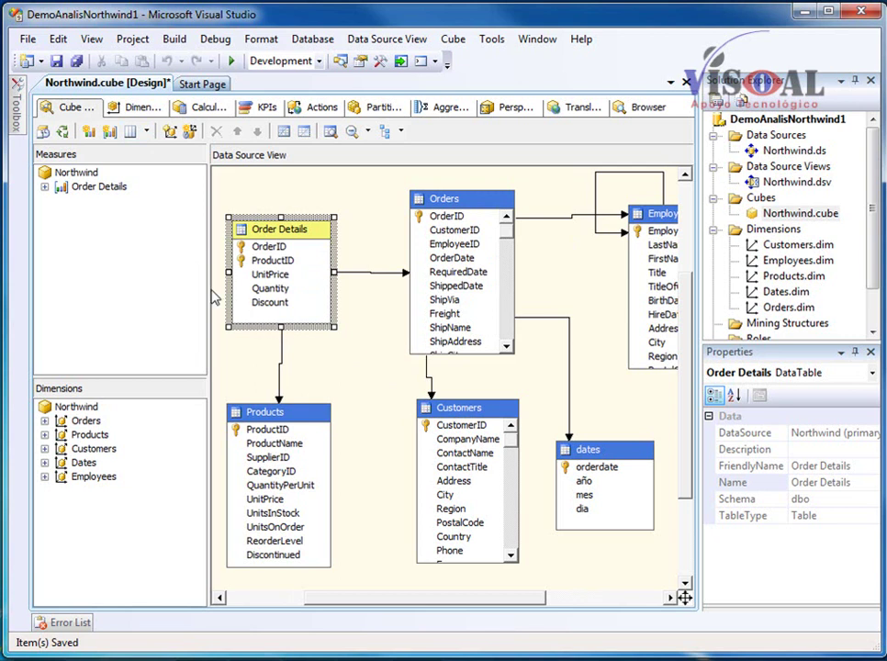
In the dimension usage, relate Customers to Order Details as Referenced through the intermediate dimension Orders, using Customer ID for both attributes.
click(140, 108)
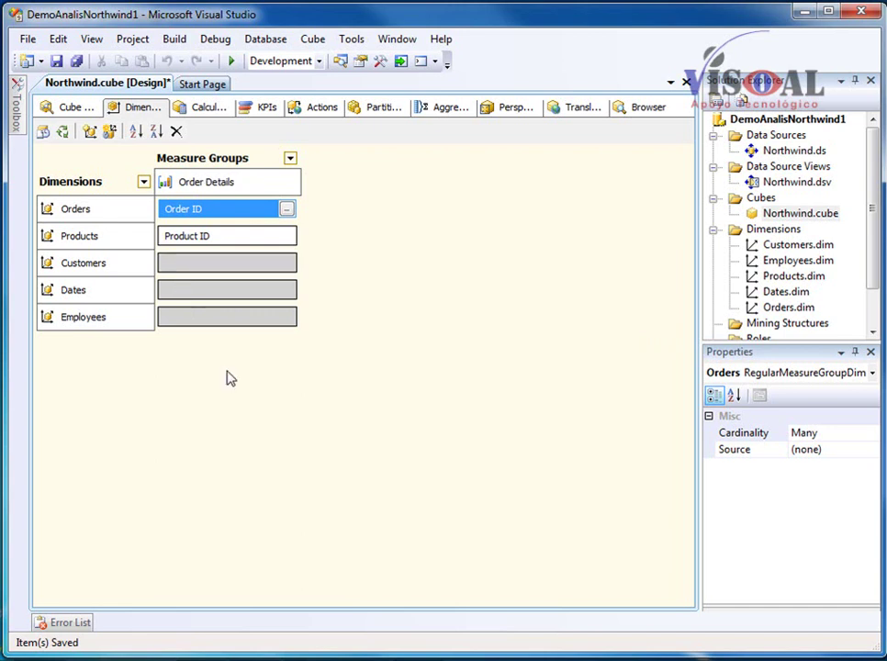
click(218, 263)
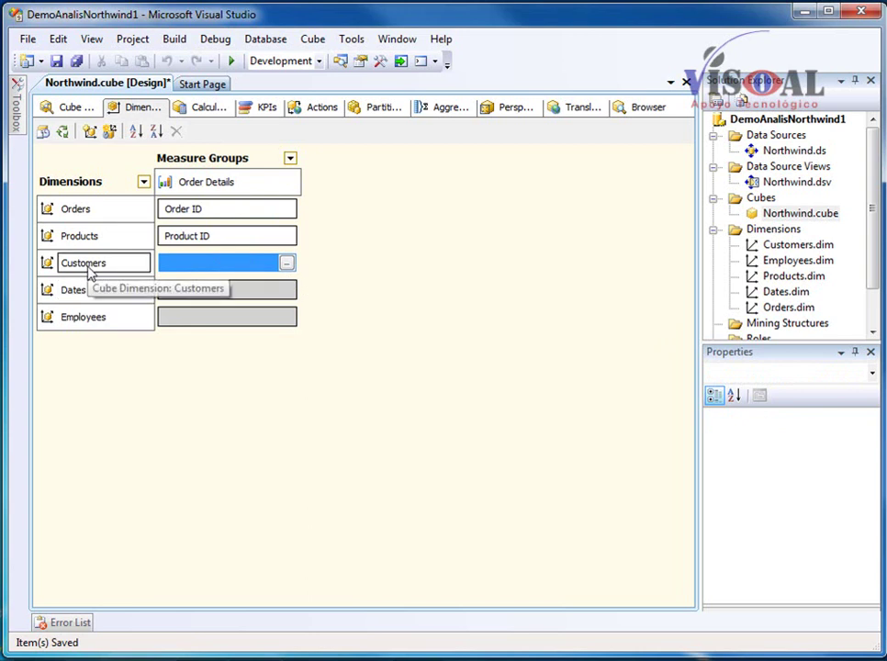
click(288, 265)
click(501, 145)
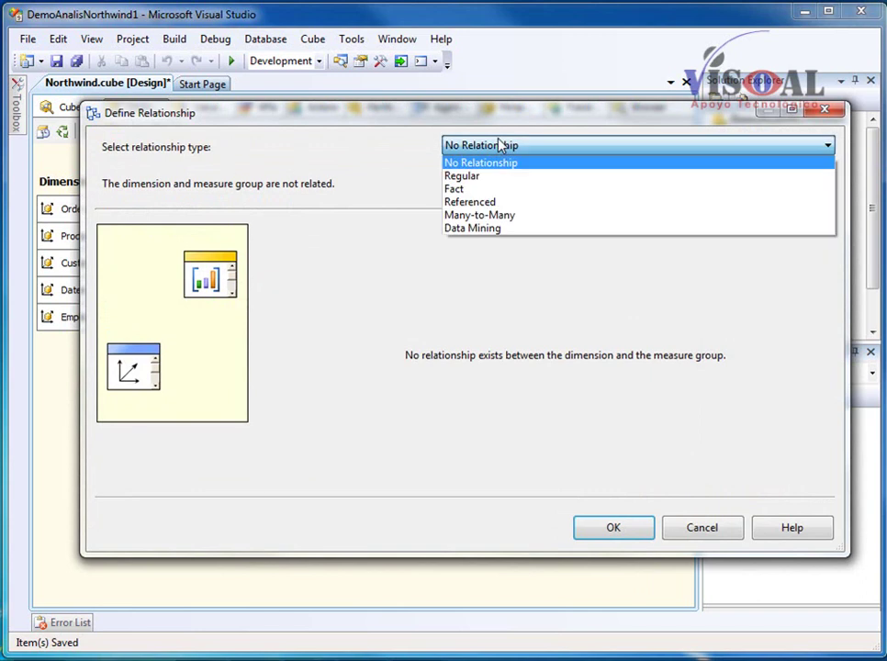
click(503, 201)
click(481, 266)
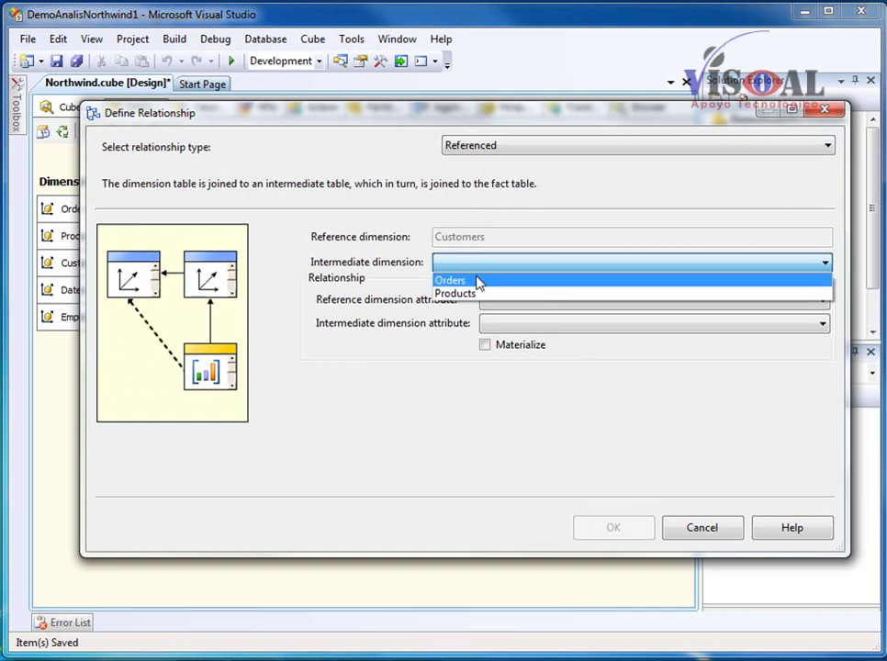
click(478, 281)
click(517, 303)
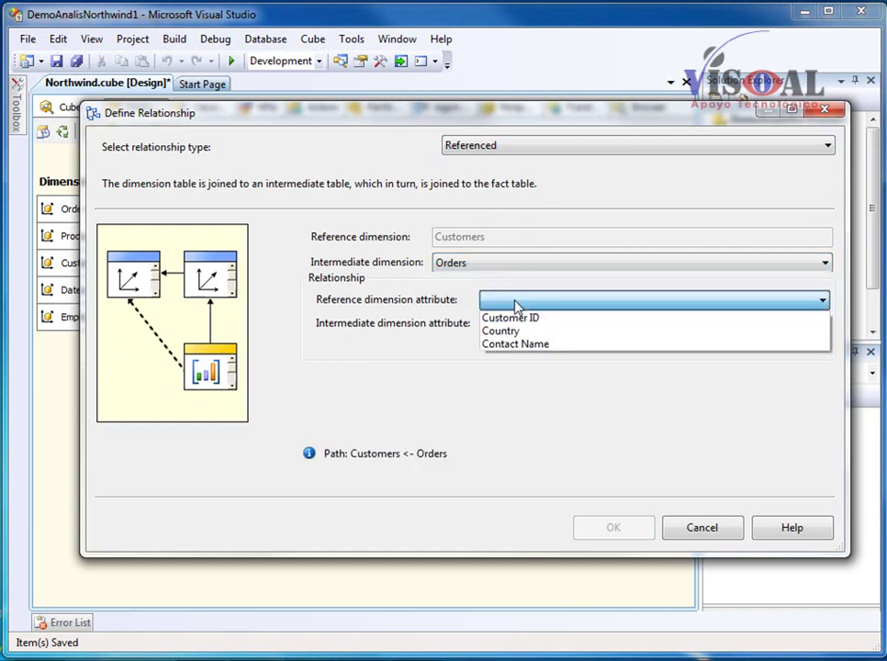
click(519, 318)
click(519, 325)
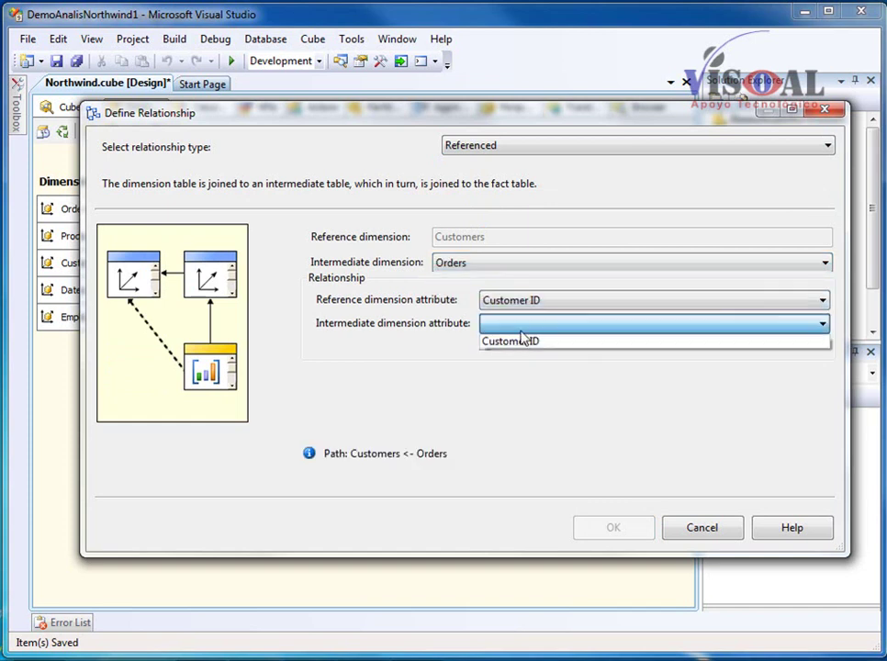
click(520, 343)
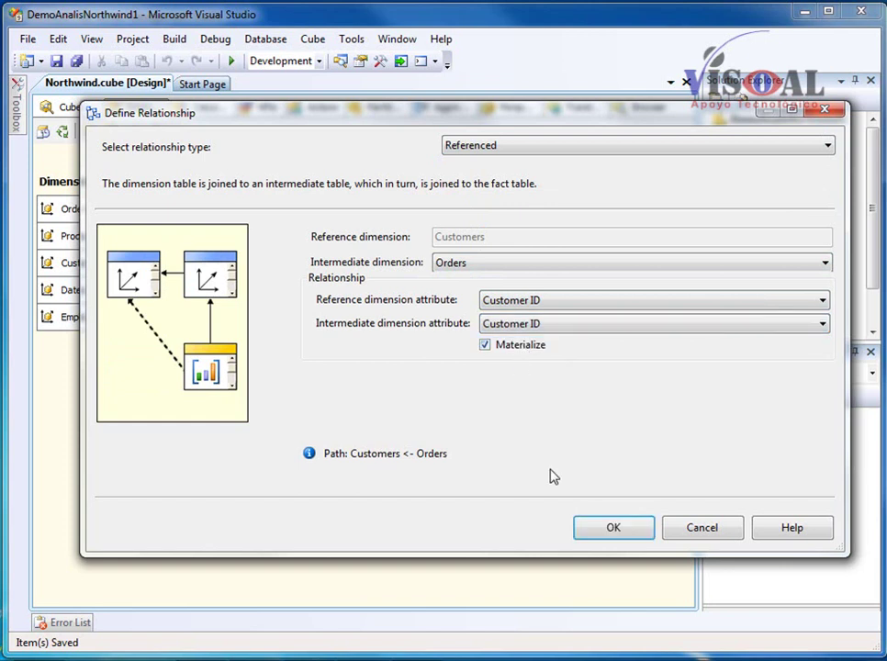
click(609, 529)
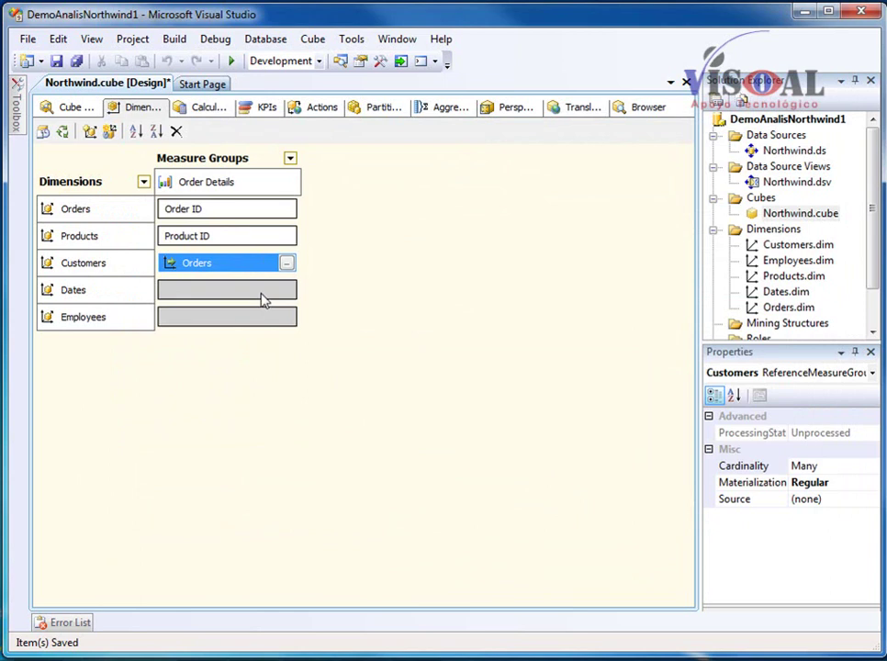
Relate Dates to Order Details as Referenced through the intermediate dimension Orders, matching Orderdate to Order Date.
click(263, 294)
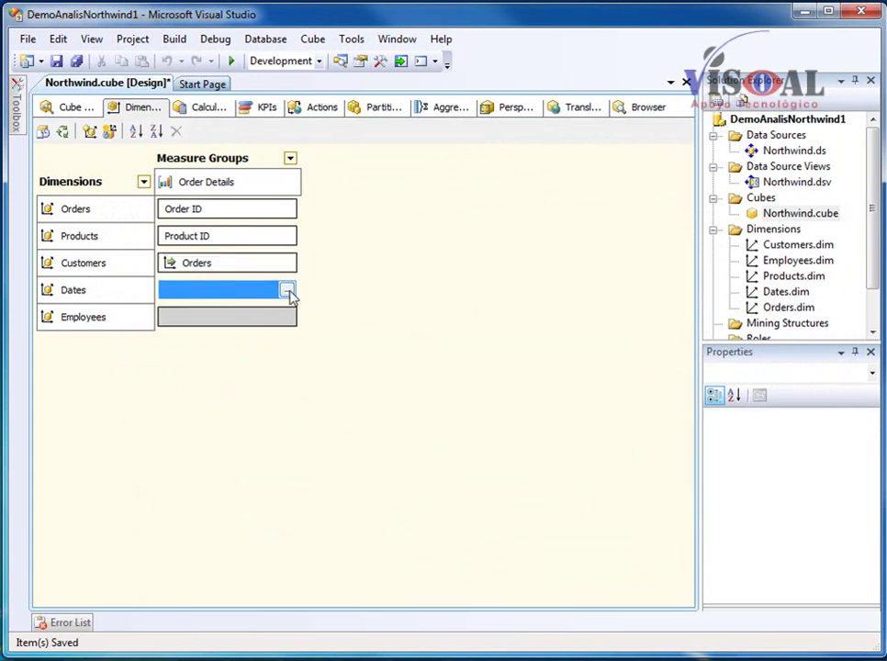
click(288, 292)
click(510, 149)
key(Down)
key(Down)
key(Down)
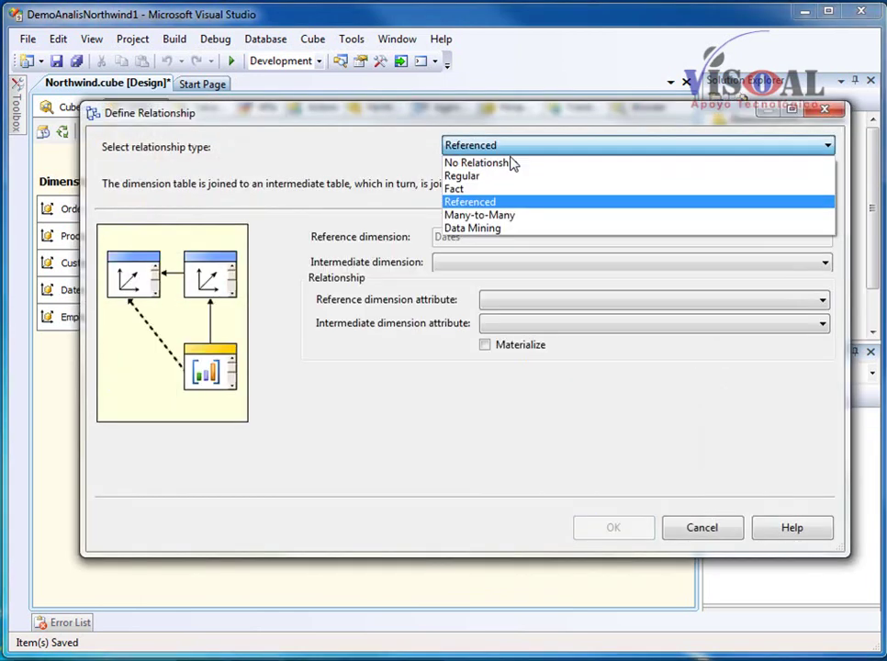
click(505, 203)
click(485, 264)
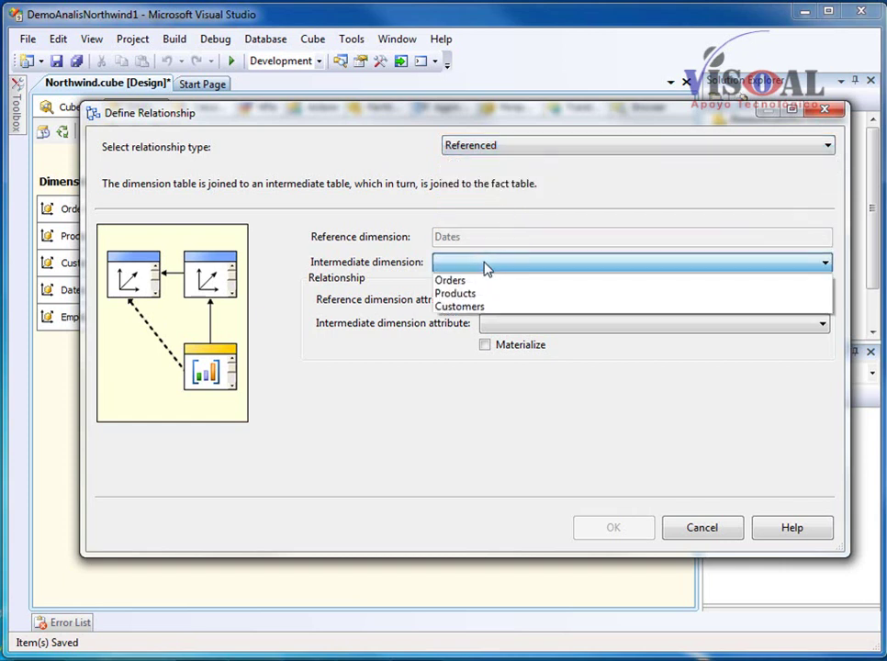
click(479, 281)
click(499, 302)
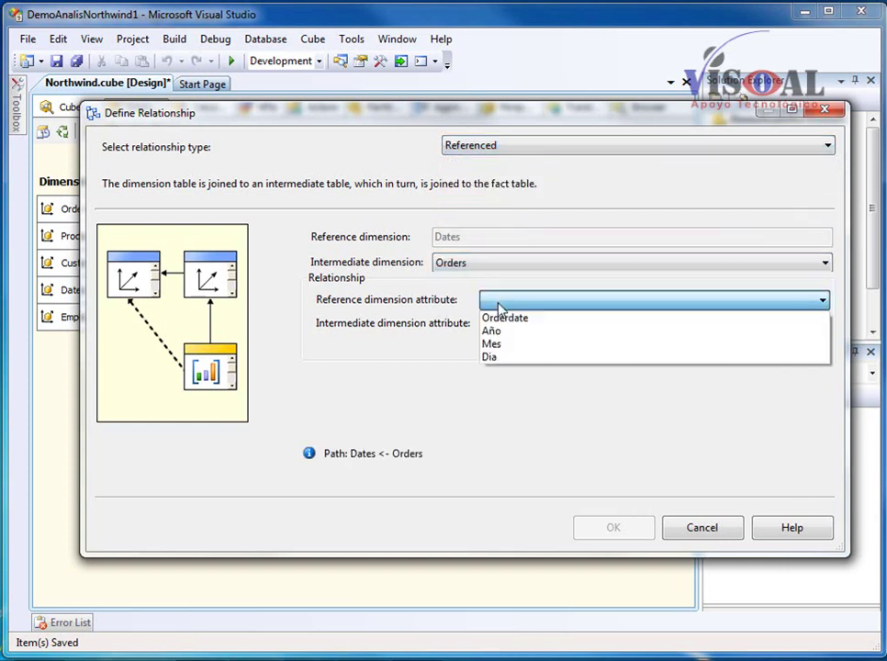
click(491, 318)
click(507, 323)
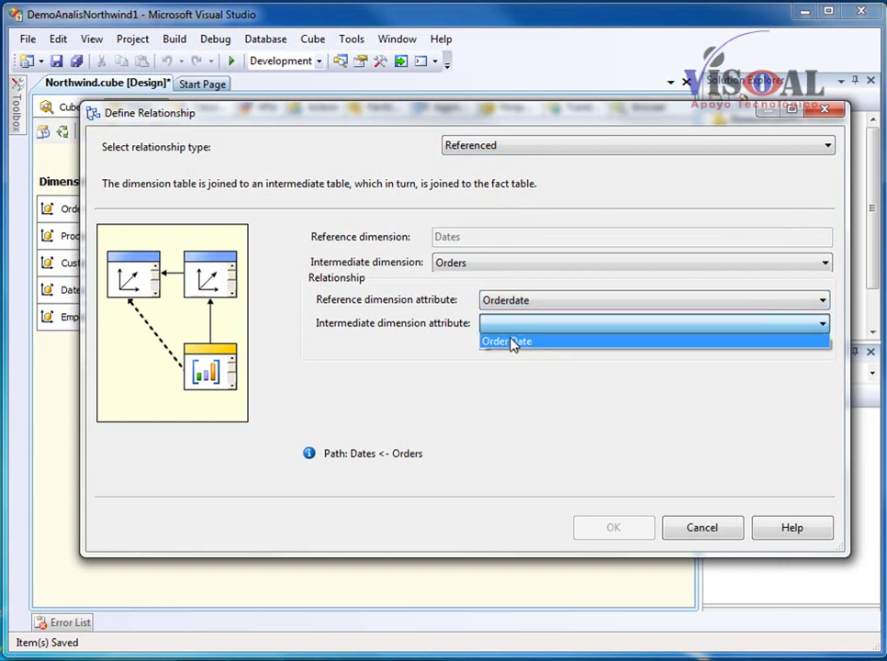
click(512, 342)
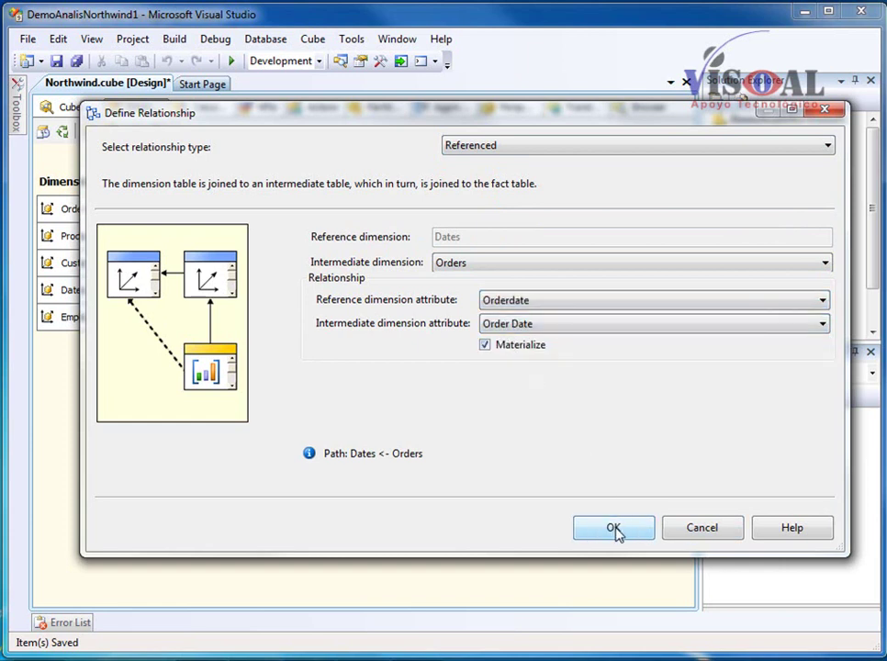
click(614, 529)
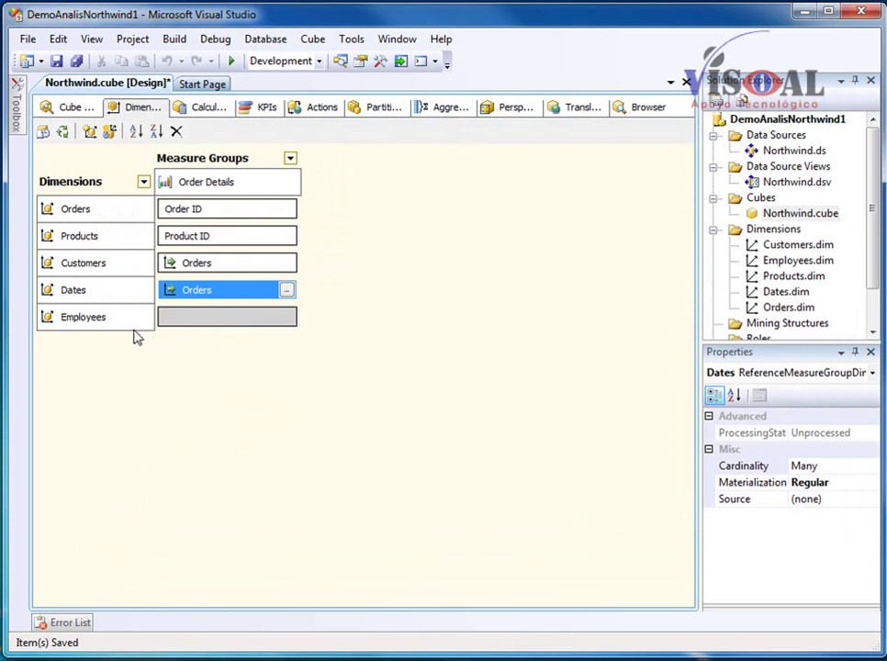
Relate Employees to Order Details as Referenced through the intermediate dimension Orders, using Employee ID for both attributes.
click(287, 318)
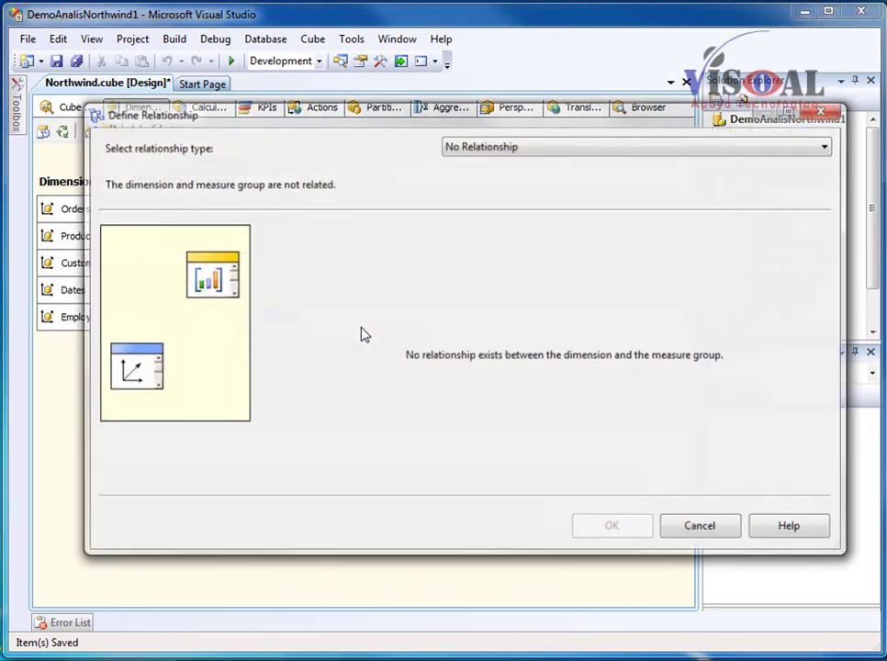
click(493, 147)
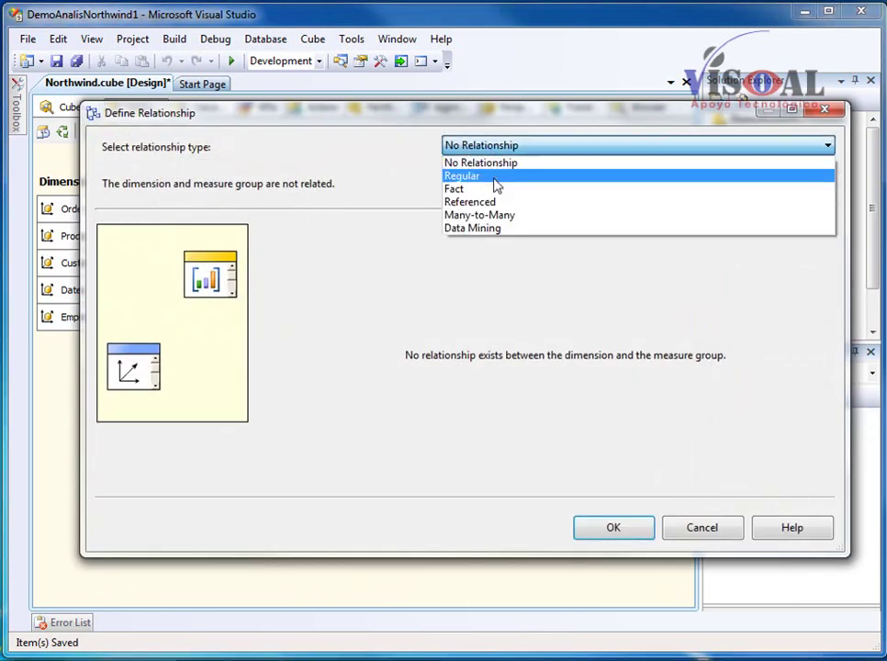
click(491, 202)
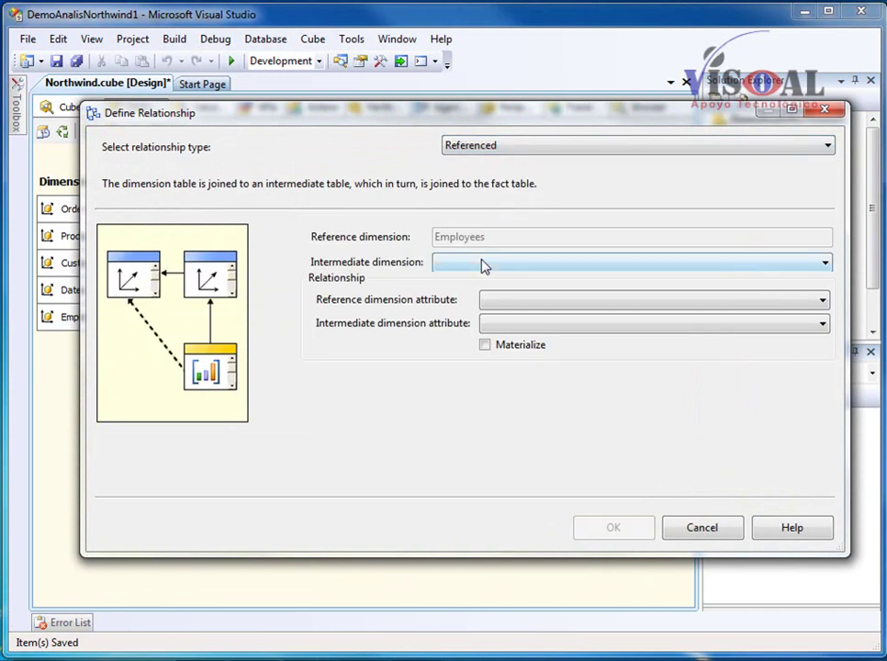
click(484, 266)
click(481, 281)
click(507, 301)
click(504, 317)
click(507, 325)
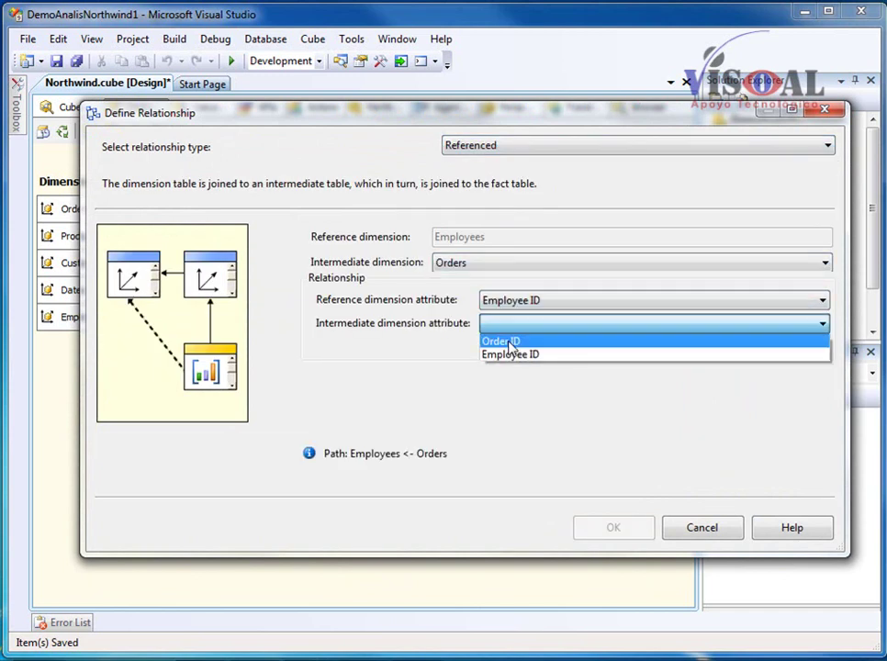
click(510, 356)
click(615, 528)
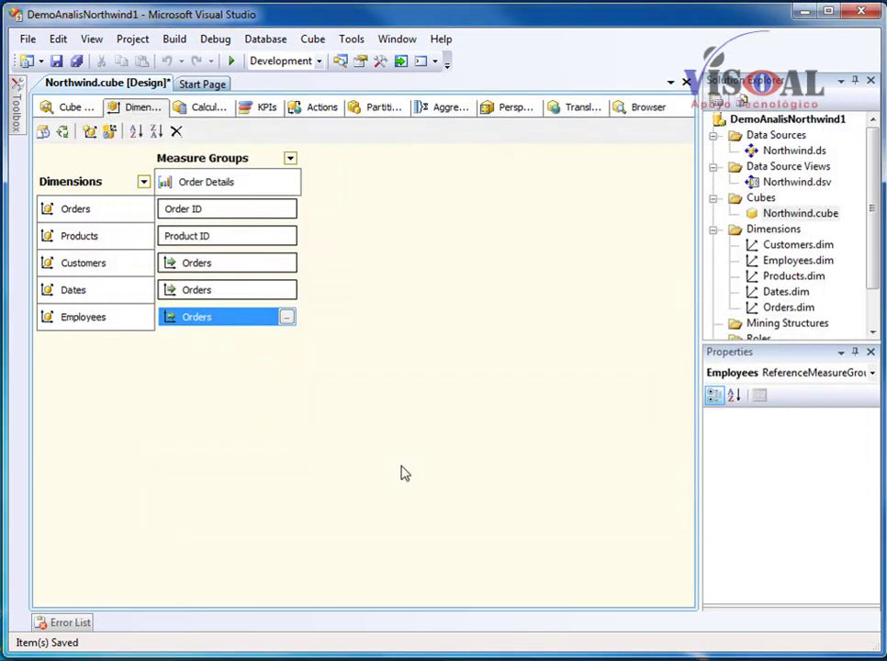
Review the dates, Orders and Order Details tables in the cube structure diagram and save the cube.
click(73, 109)
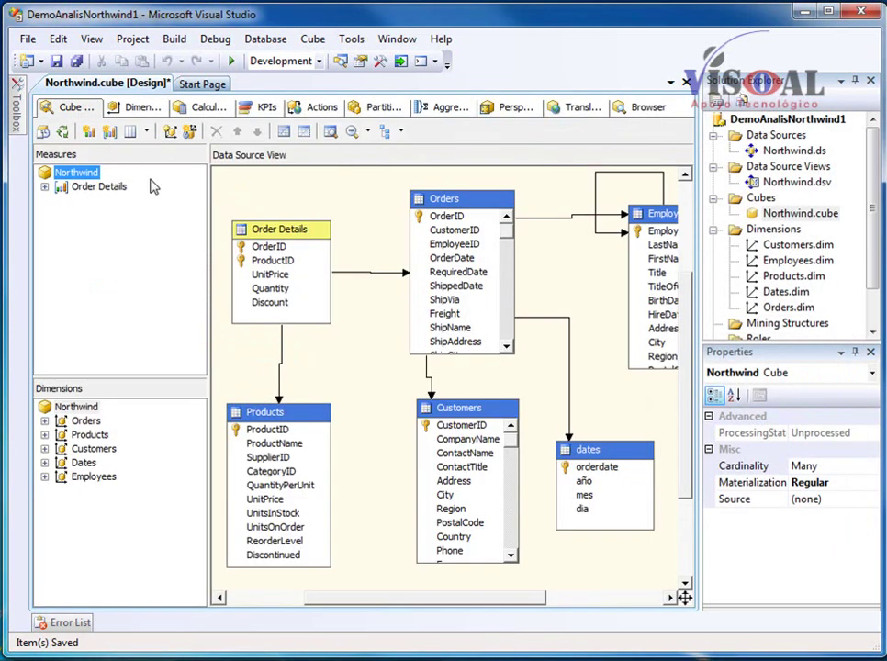
click(622, 467)
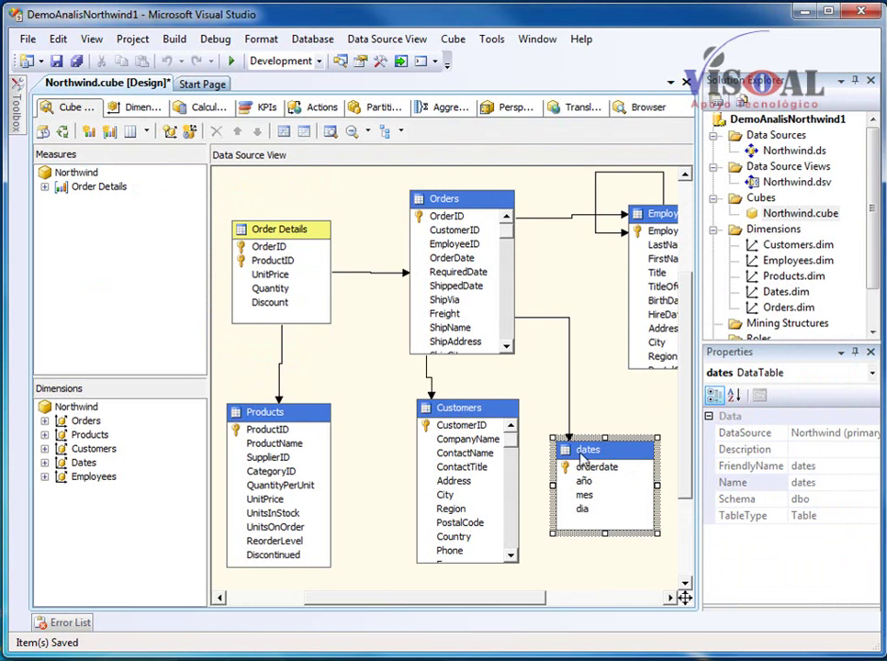
click(463, 206)
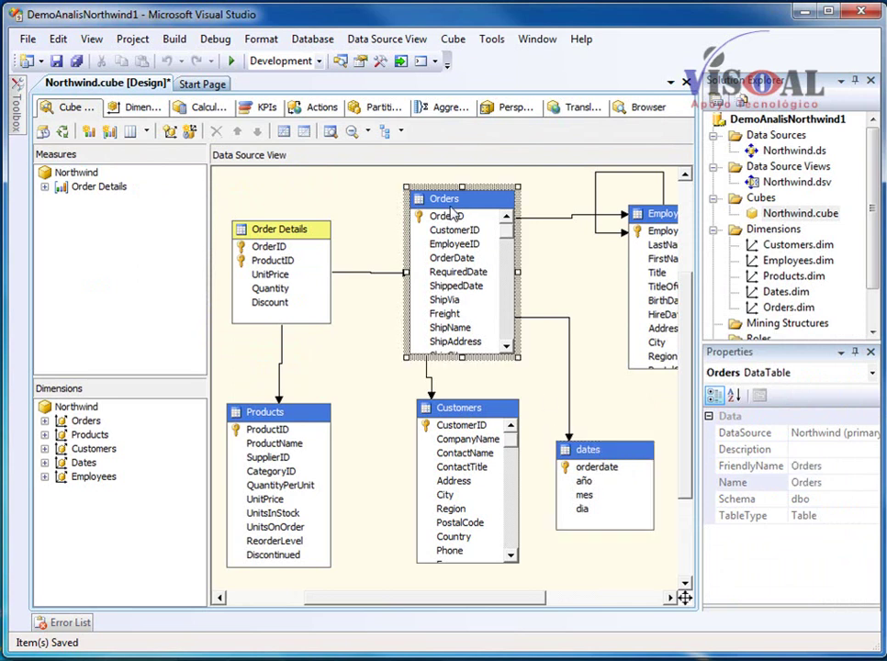
click(266, 231)
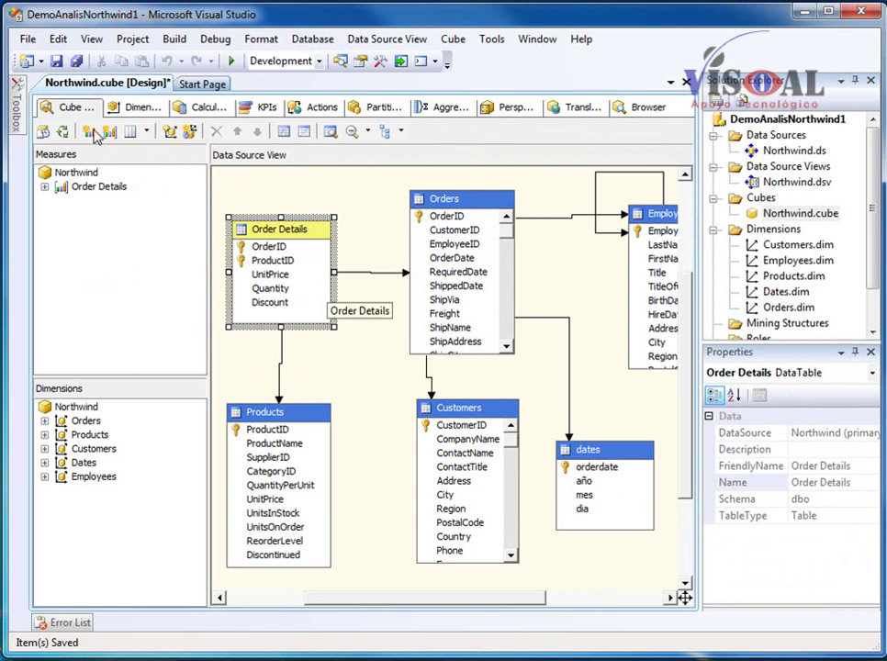
click(56, 61)
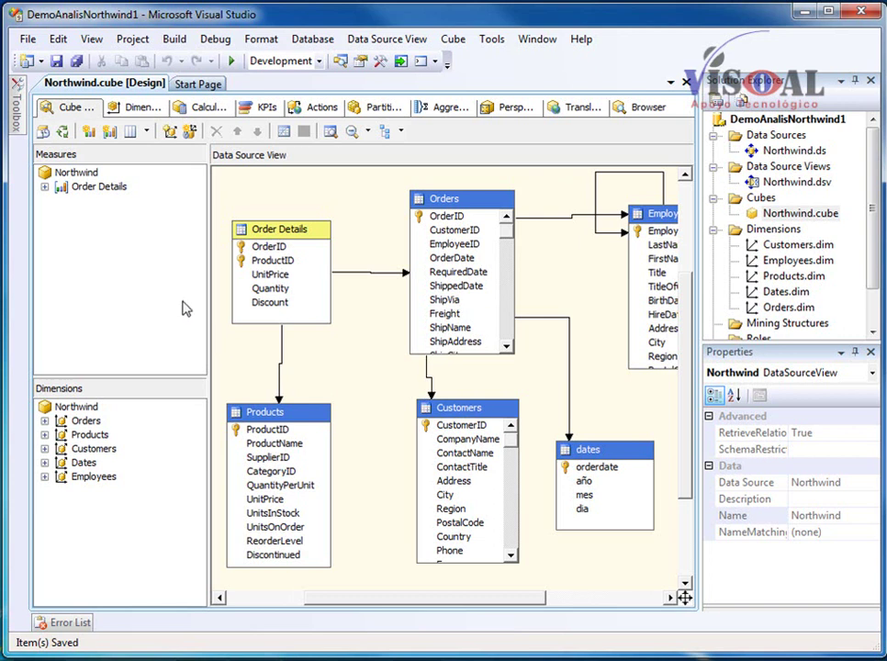
Build and deploy the project, and run a Process Full of the Northwind cube.
click(63, 134)
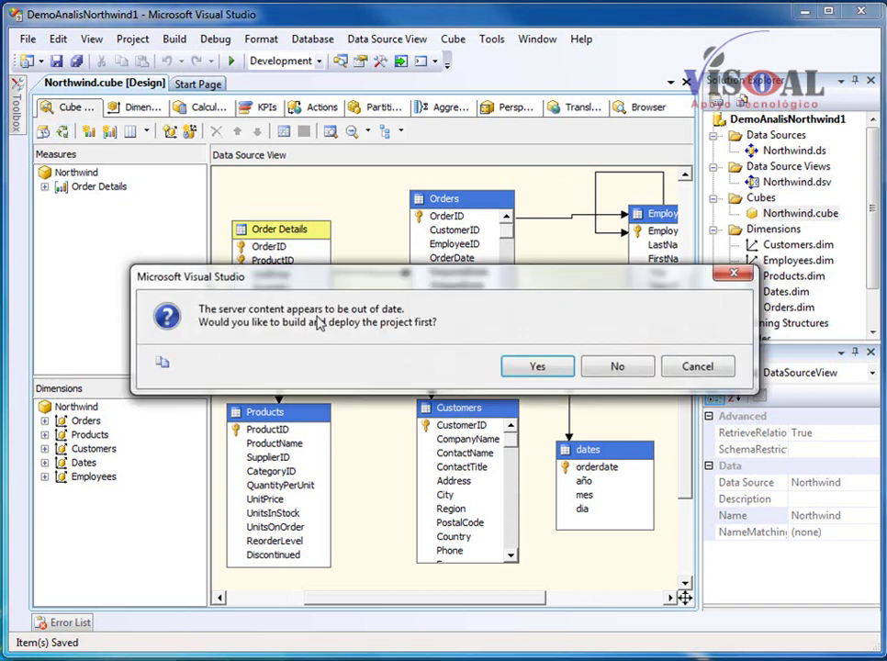
click(538, 369)
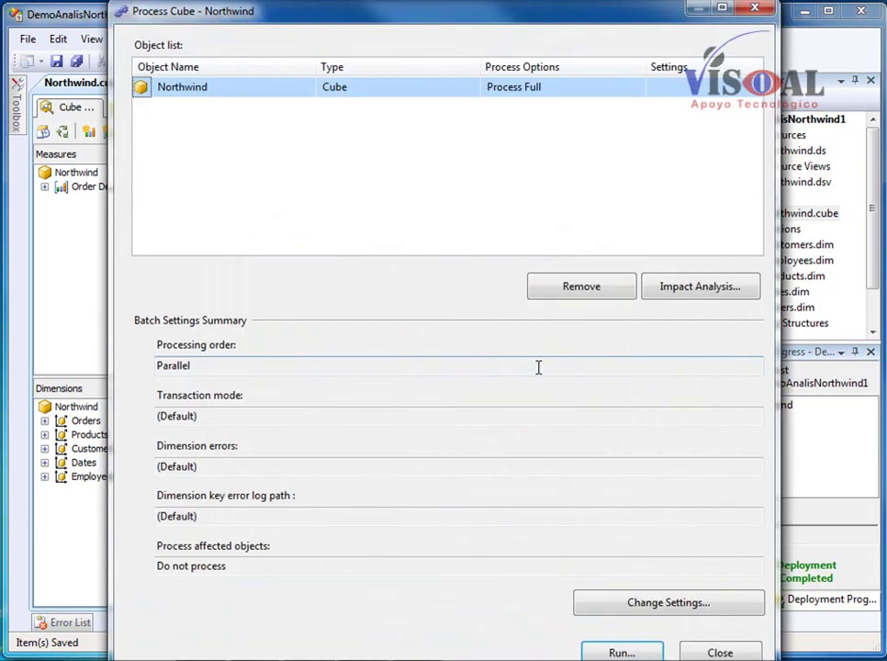
click(611, 653)
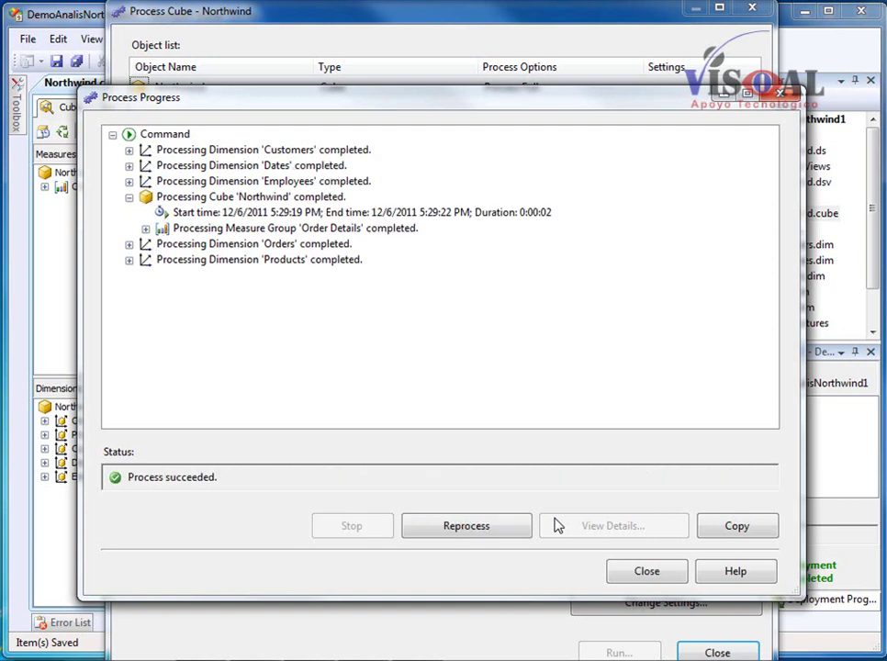
click(664, 577)
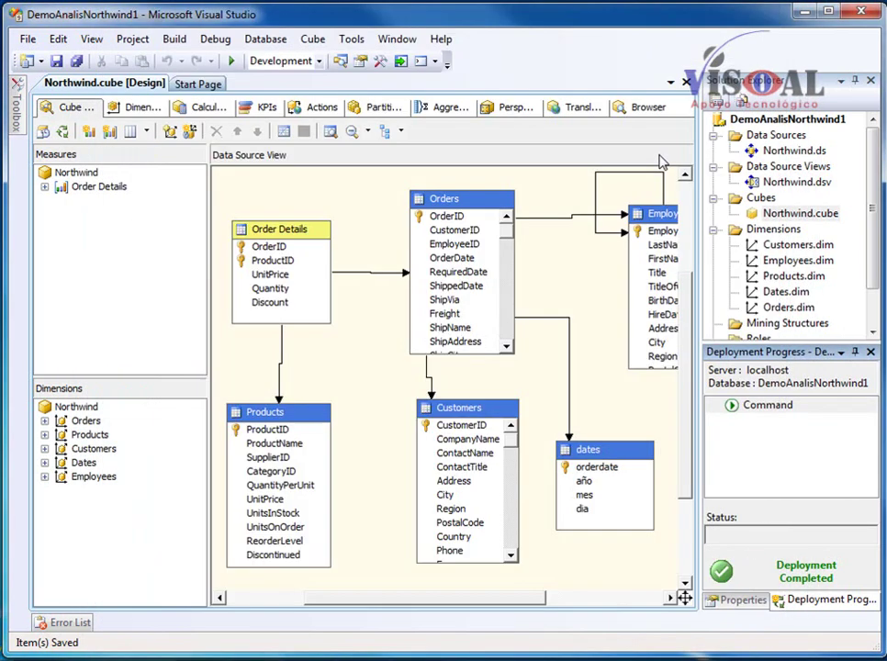
click(752, 9)
Open the cube browser and expand the Customers and Dates dimensions and the Order Details measures.
click(646, 108)
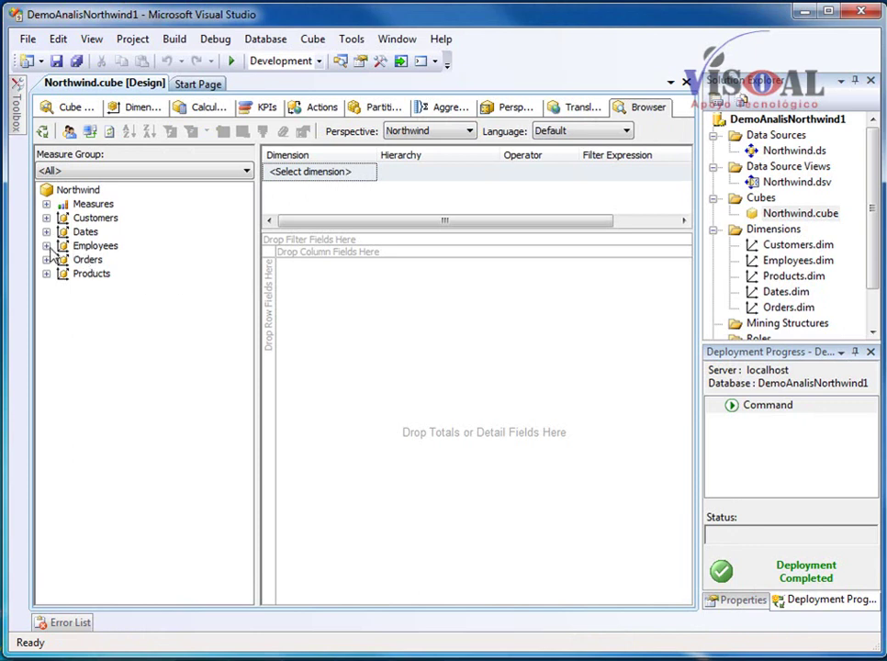
click(47, 218)
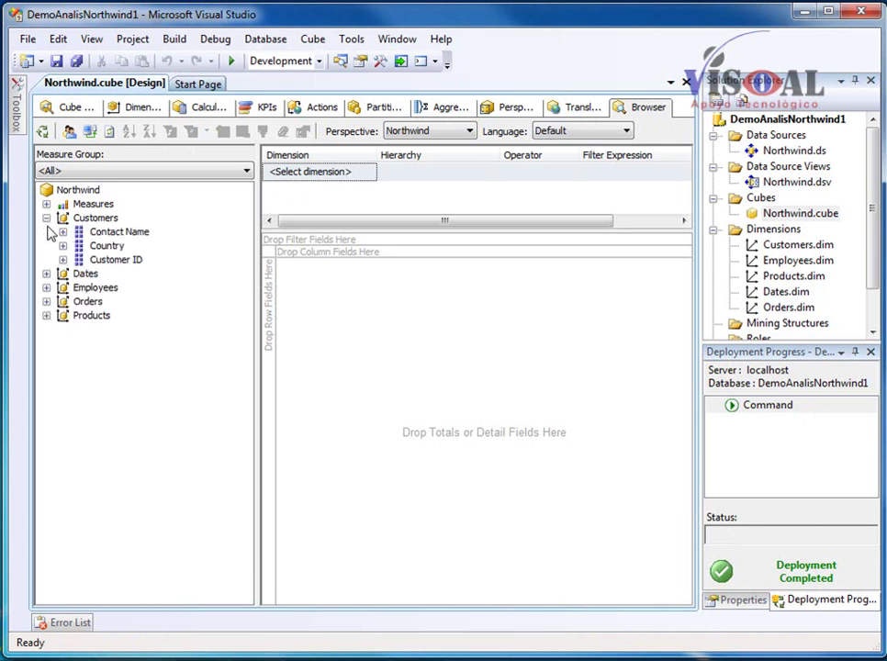
click(47, 274)
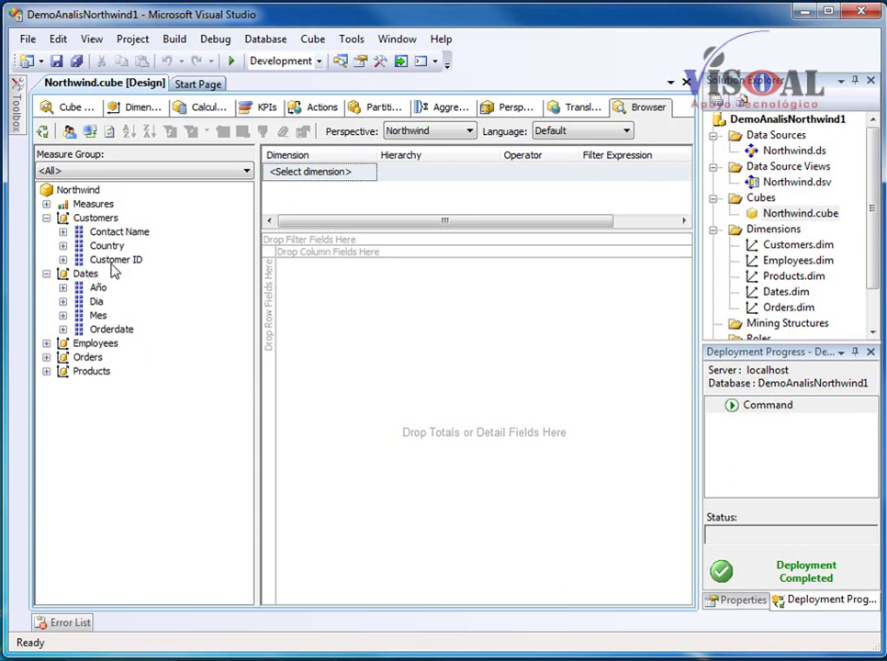
click(46, 204)
click(62, 218)
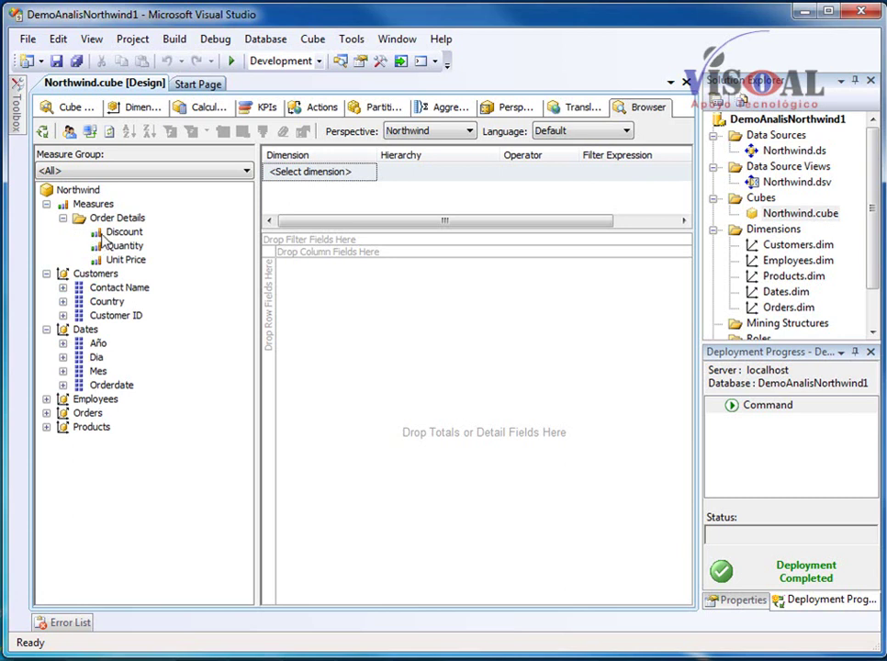
click(120, 304)
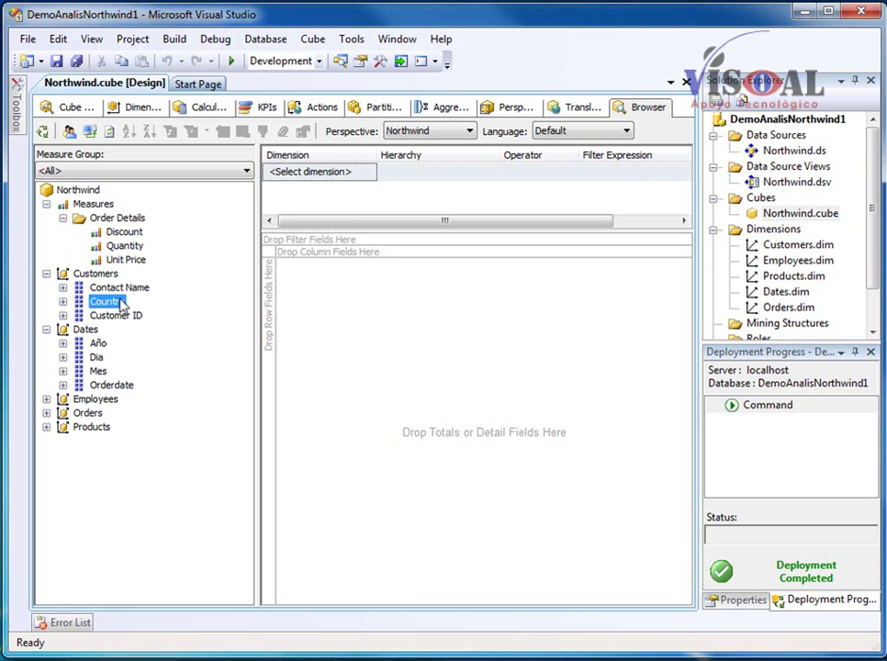
click(125, 246)
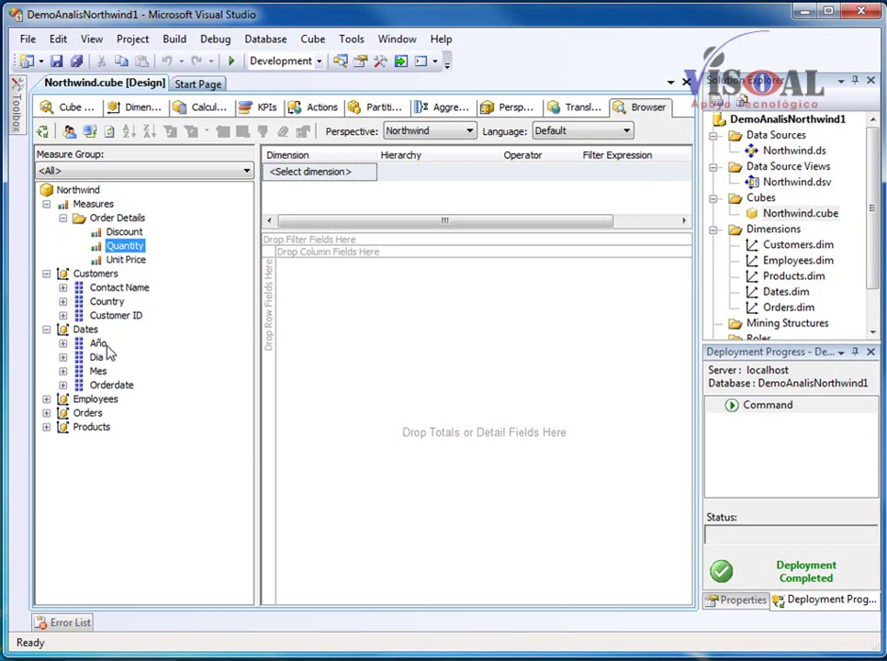
Build a pivot in the cube browser with Año as columns, customer Country as rows and Quantity as the data.
drag(97, 345, 332, 266)
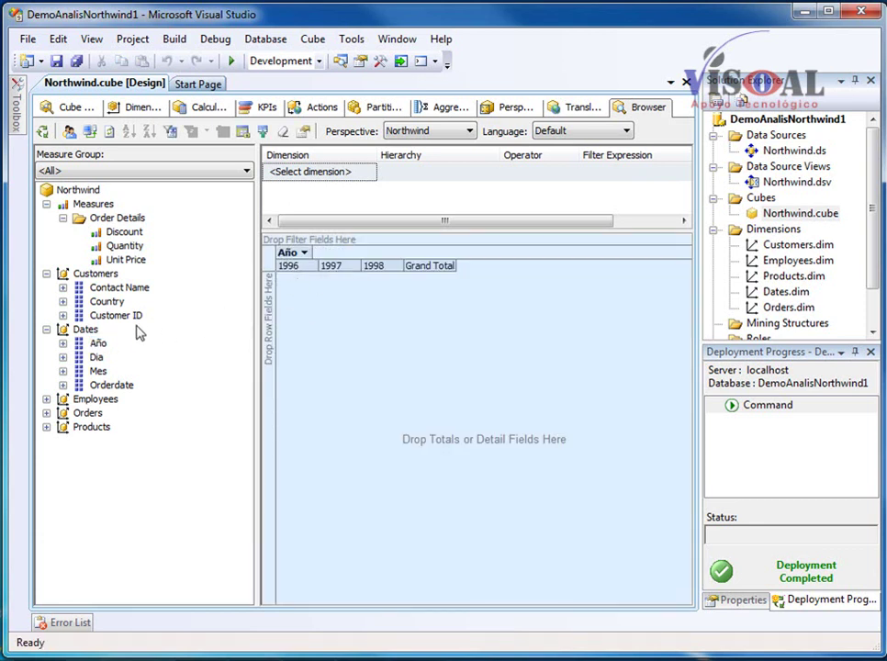
drag(103, 303, 274, 329)
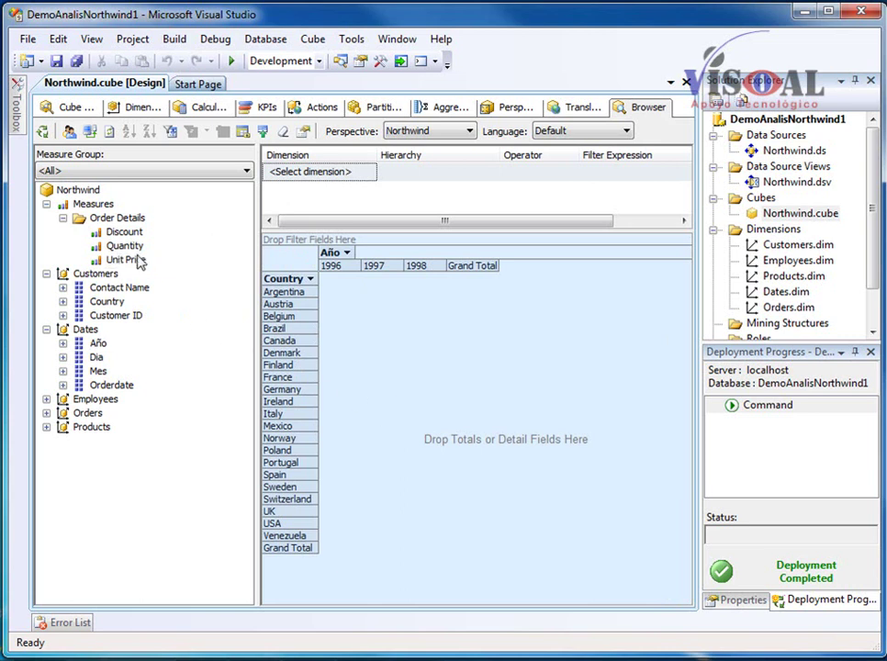
drag(124, 247, 395, 386)
mouse_move(395, 386)
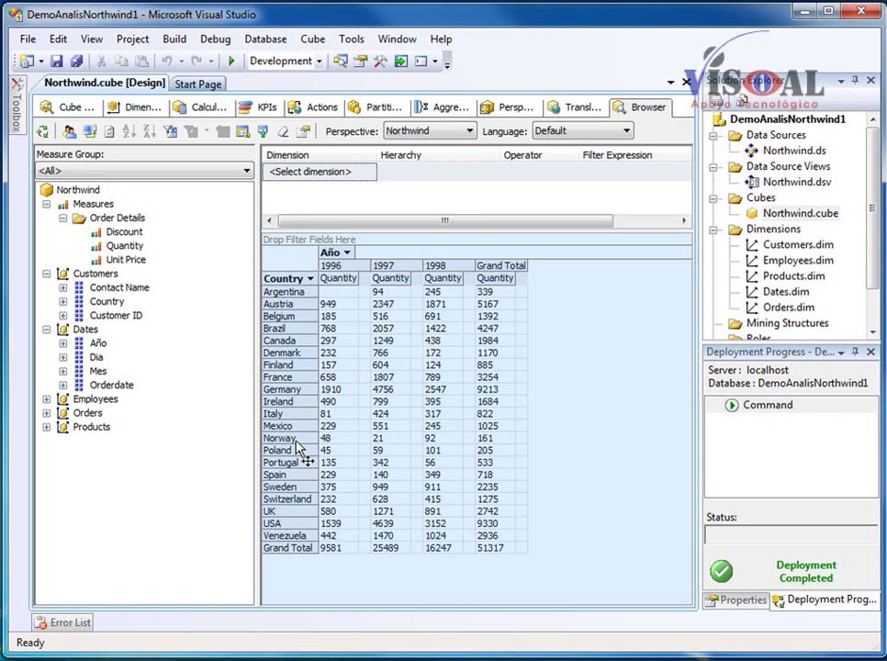
Add Mes as a filter field to the pivot and restrict it to month 8.
drag(99, 371, 323, 246)
click(291, 241)
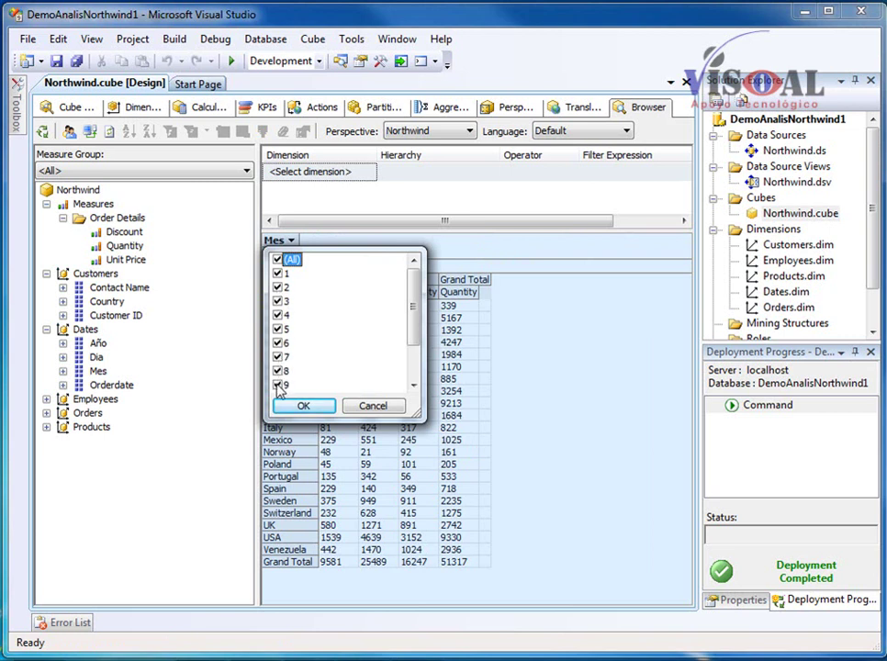
click(277, 260)
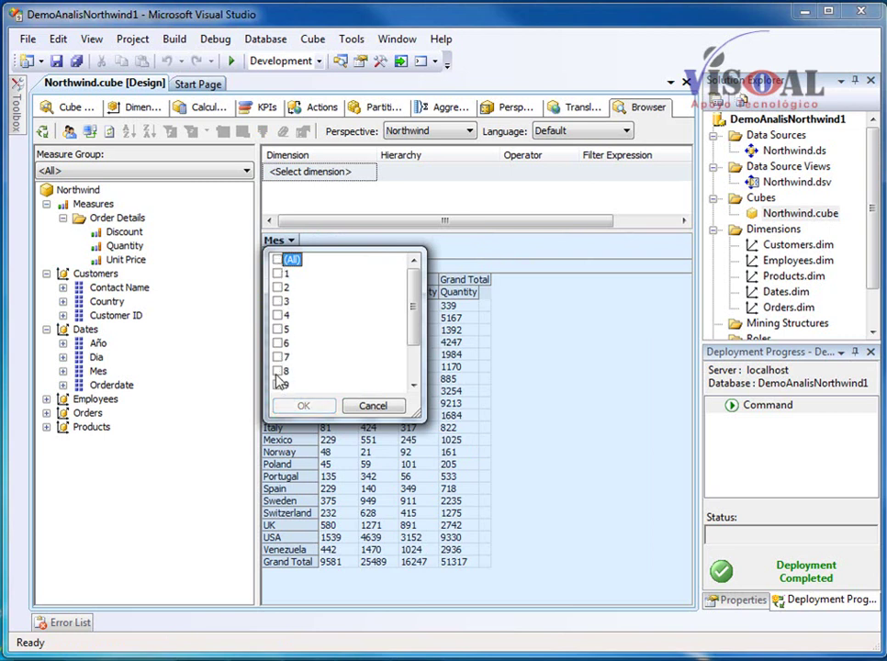
click(280, 371)
click(278, 371)
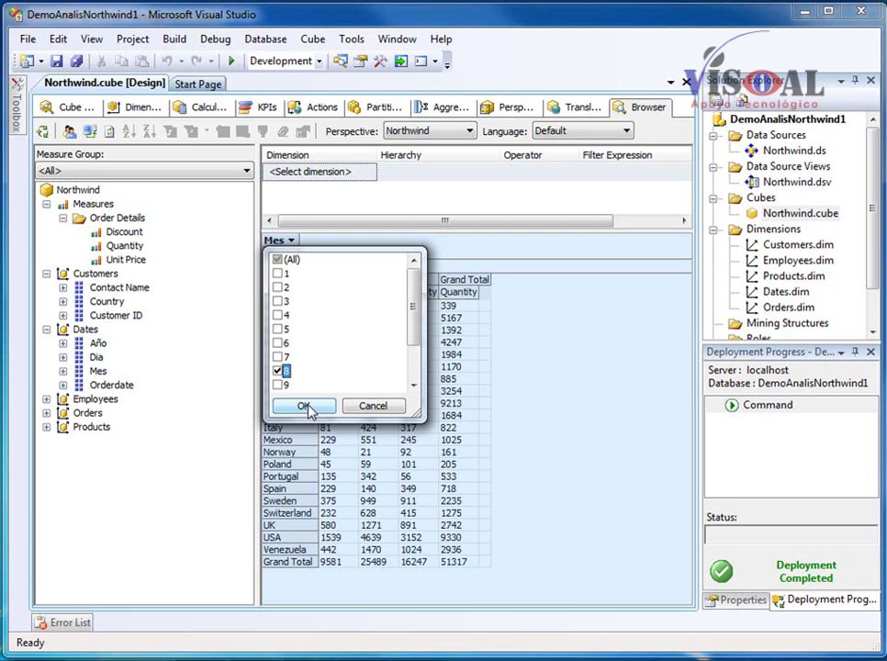
click(304, 407)
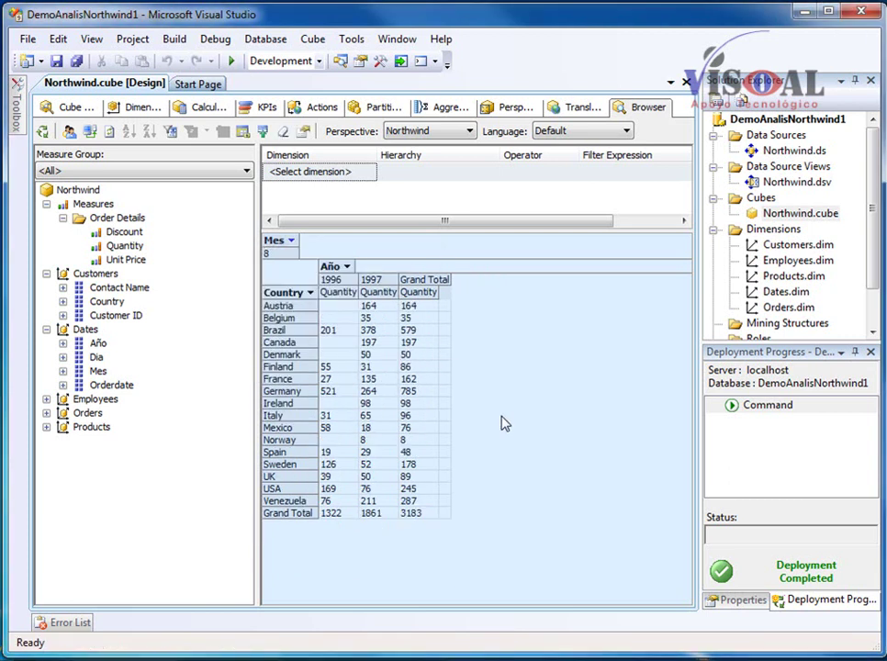
Change the pivot's Mes filter so that only month 1 is included.
click(291, 241)
click(280, 273)
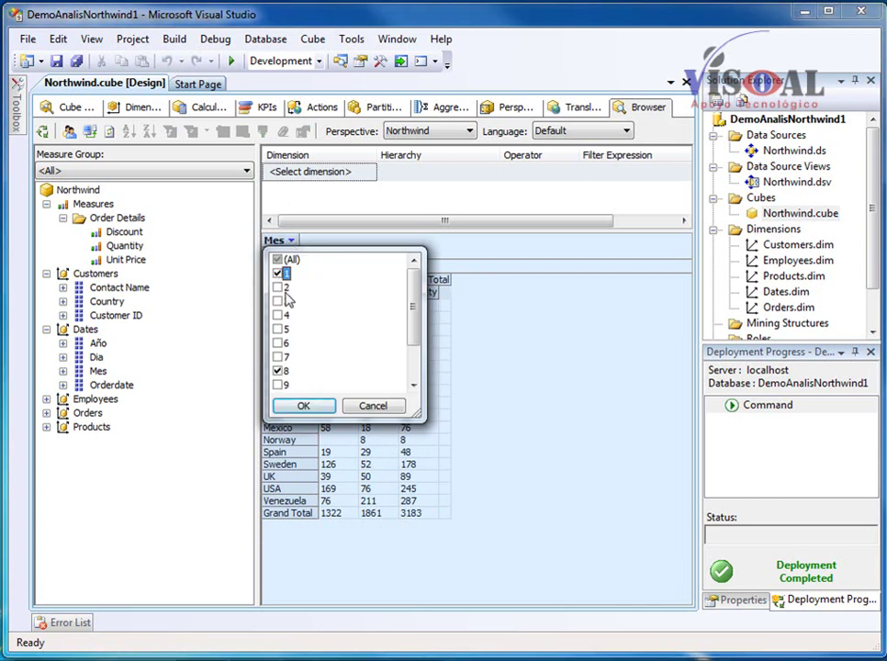
click(280, 371)
click(303, 406)
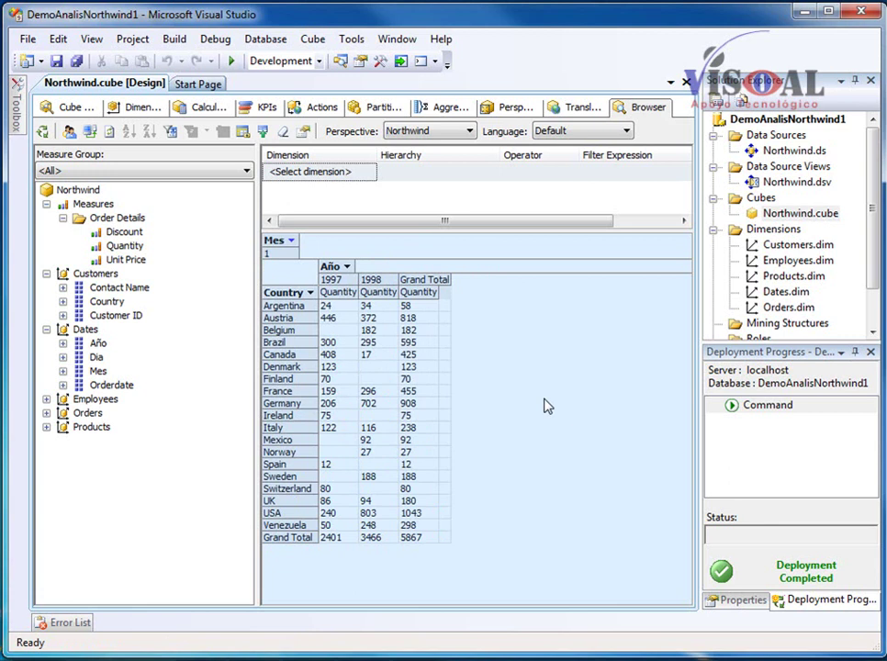
Add a calculated member to the cube with the expression [Measures].[Quantity]*[Measures].[Unit Price].
click(196, 111)
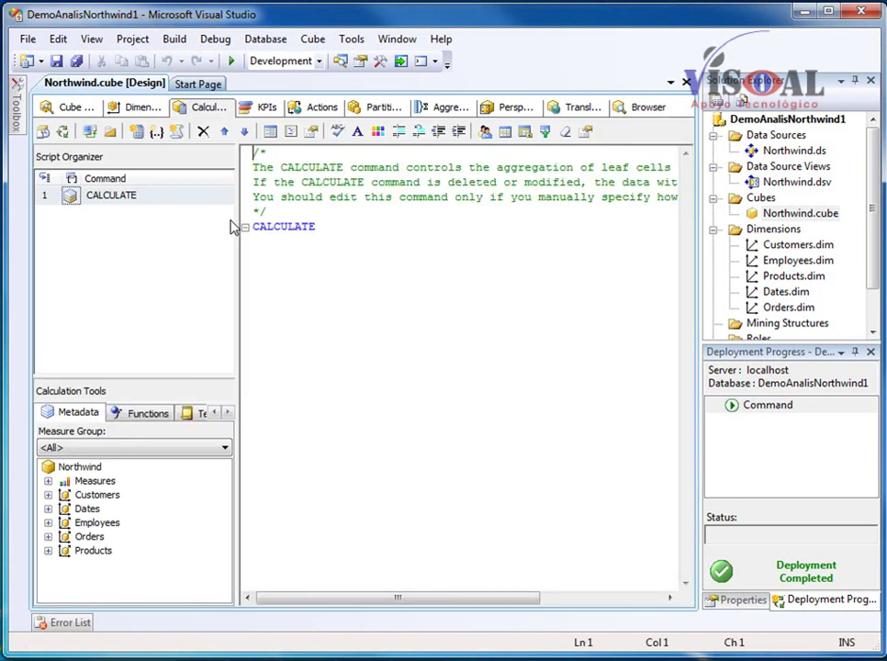
click(136, 132)
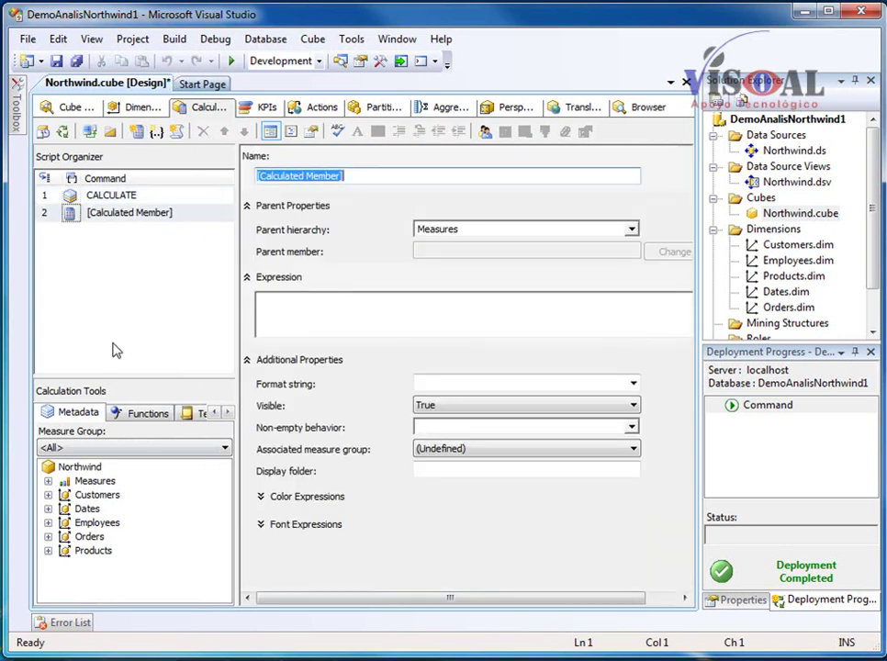
click(49, 481)
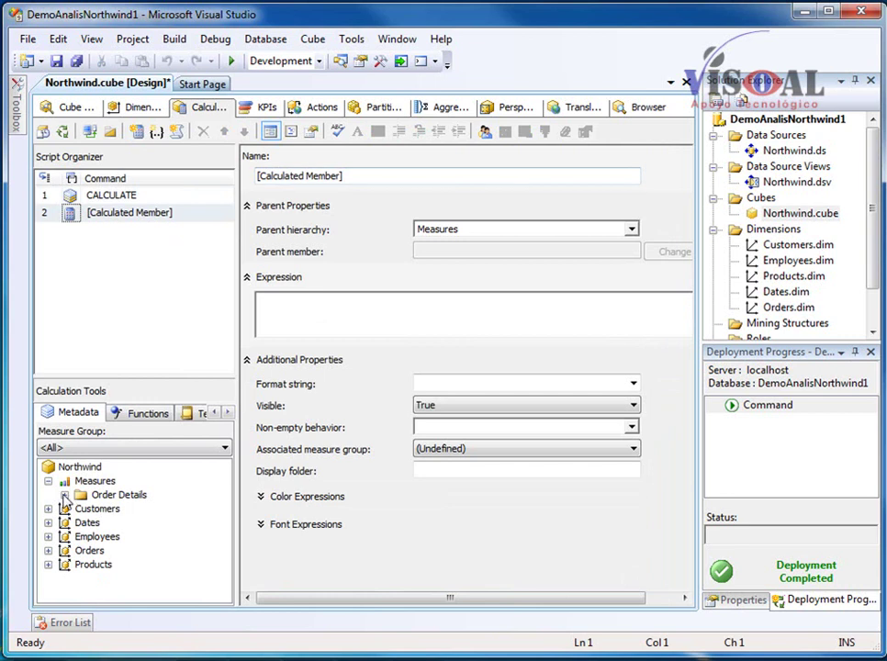
click(63, 495)
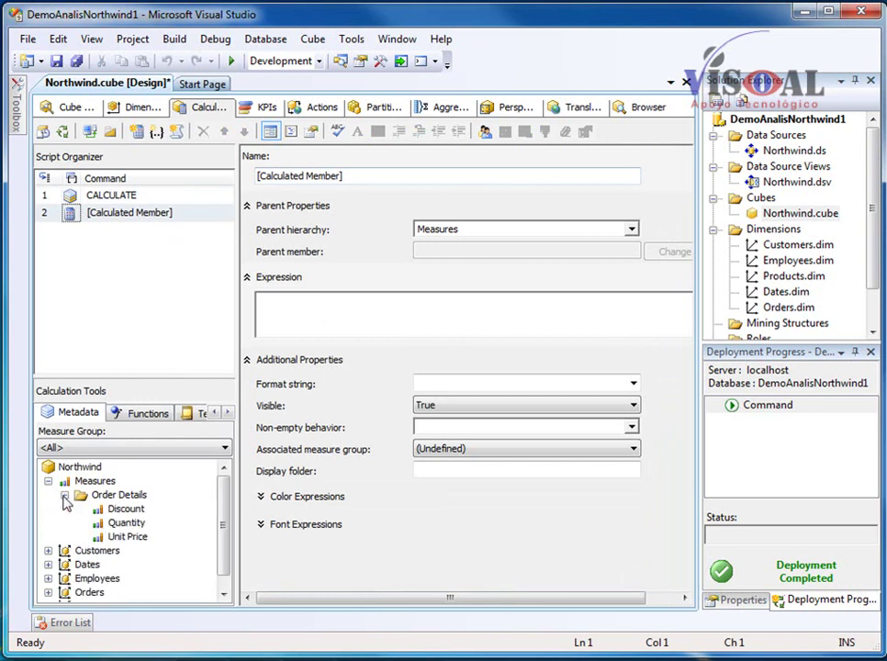
click(137, 522)
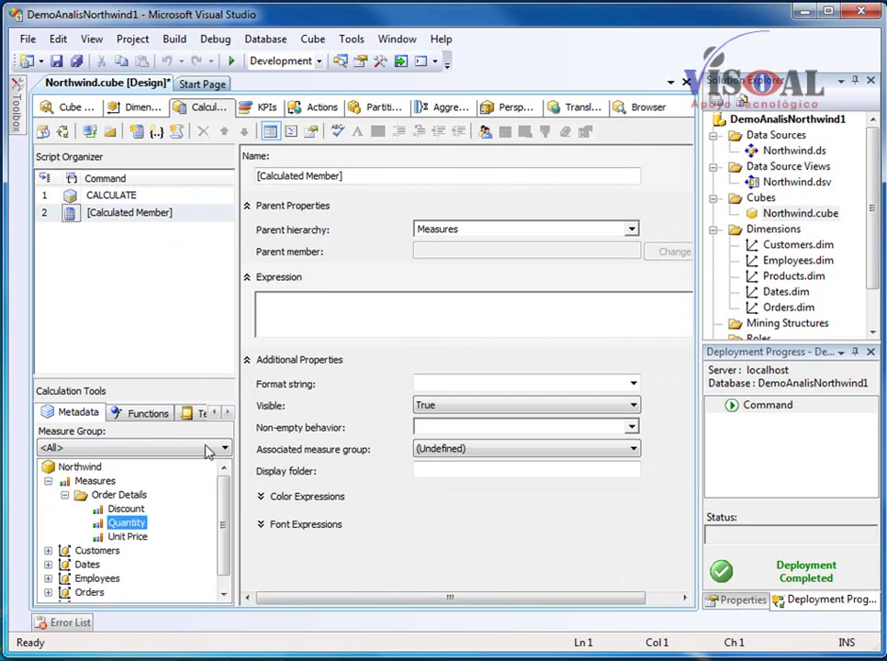
drag(137, 526, 284, 310)
click(430, 310)
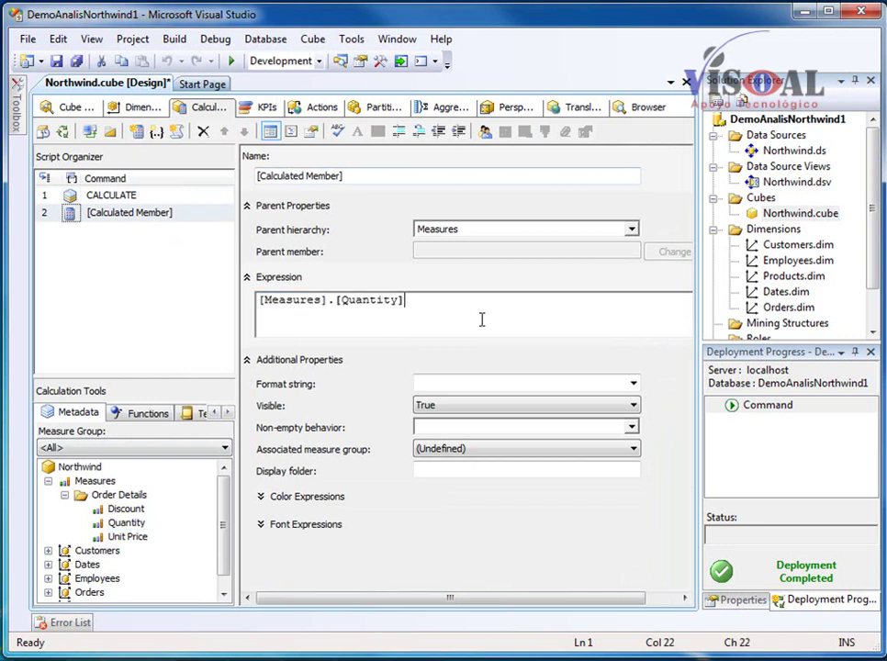
text(*)
drag(125, 539, 432, 307)
Name the new calculated member Partial.
drag(356, 174, 235, 162)
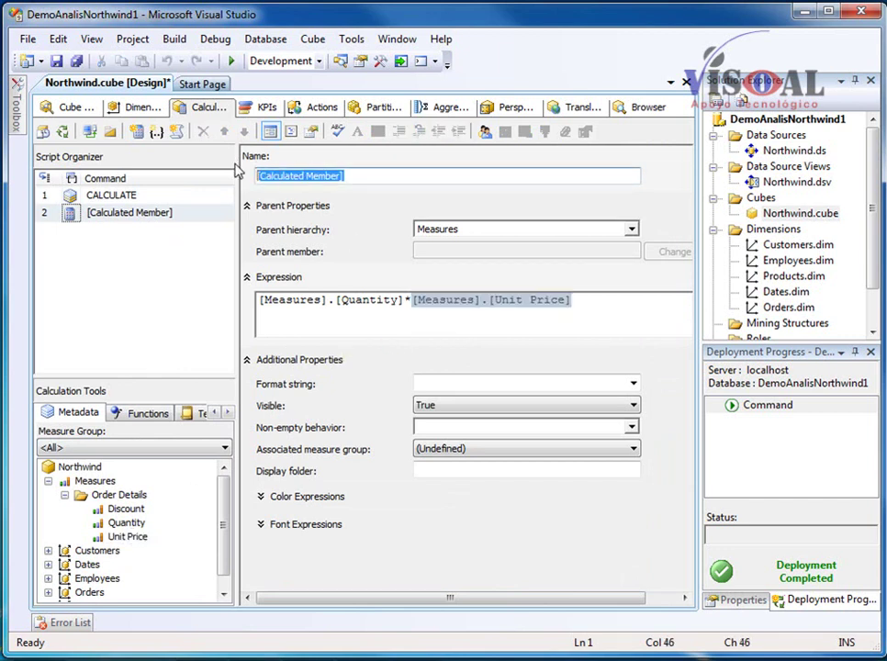
text(Partial)
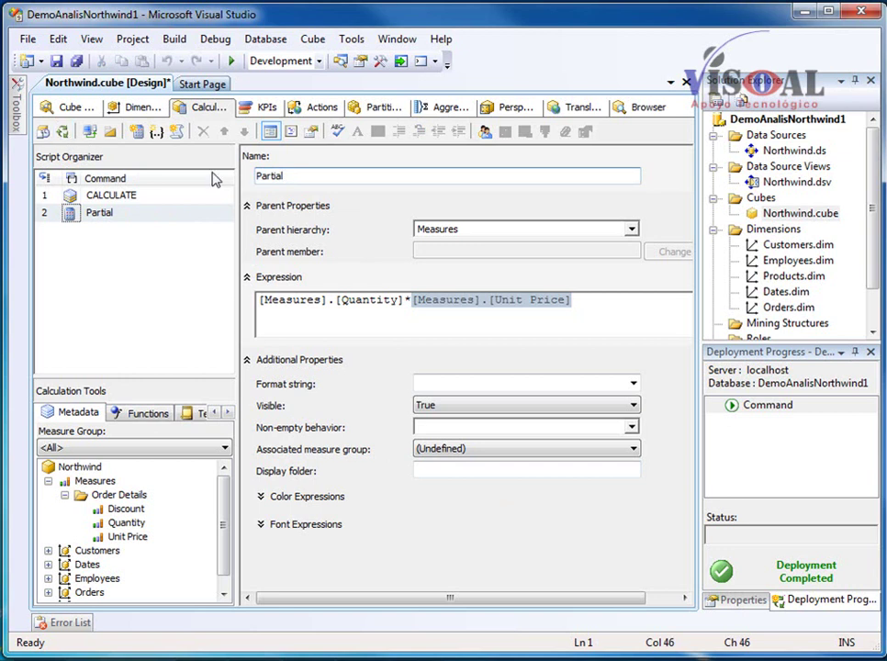
click(129, 204)
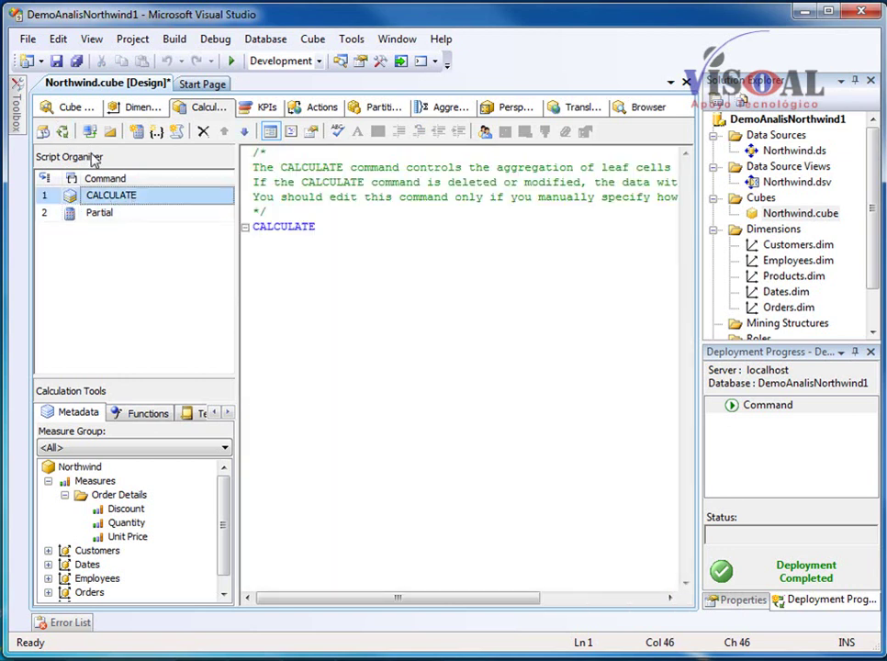
Build and deploy the project with the new calculation, overwriting the server database, and run a Process Full of the Northwind cube.
click(62, 134)
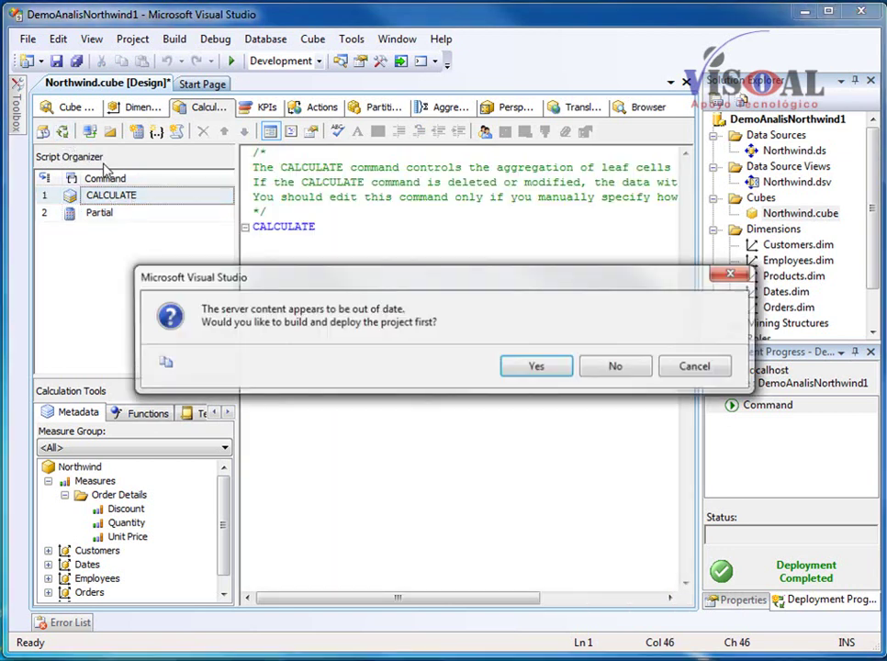
click(530, 365)
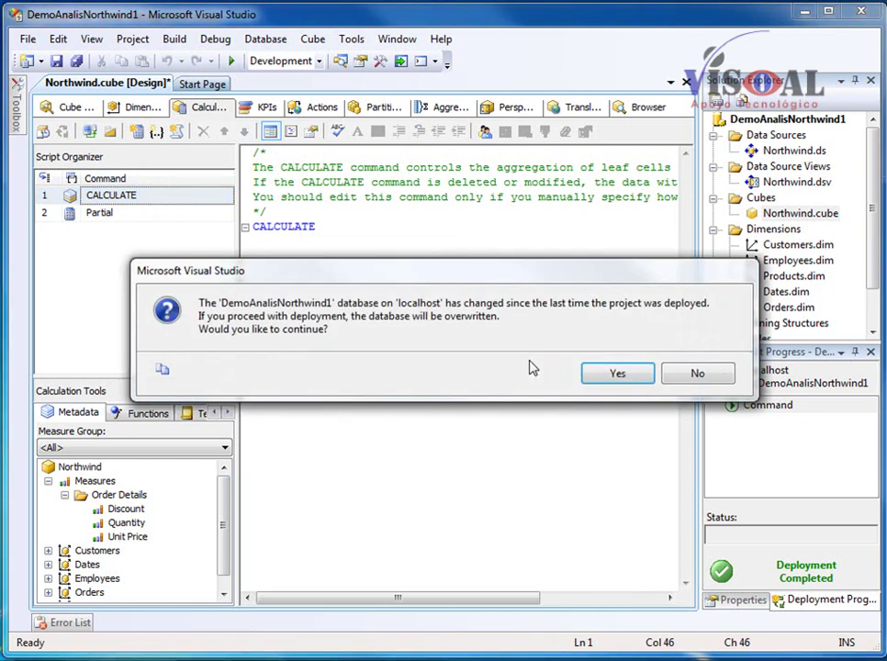
click(601, 374)
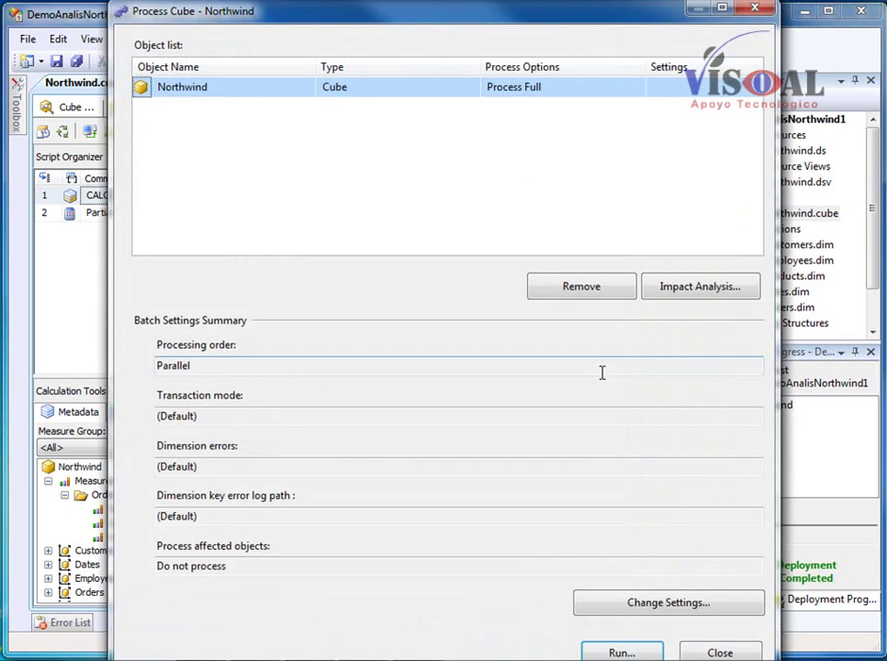
click(622, 651)
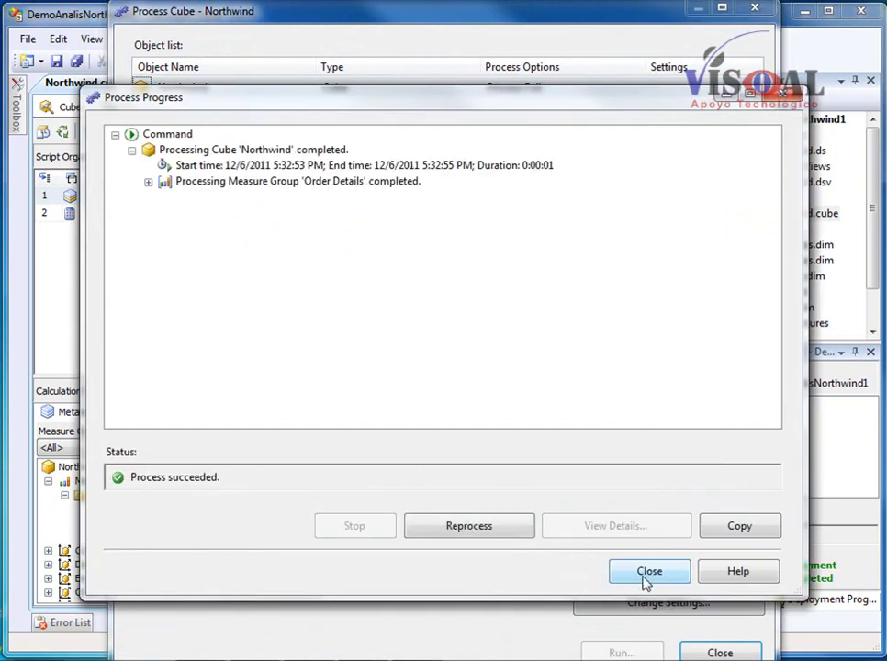
click(649, 573)
click(755, 9)
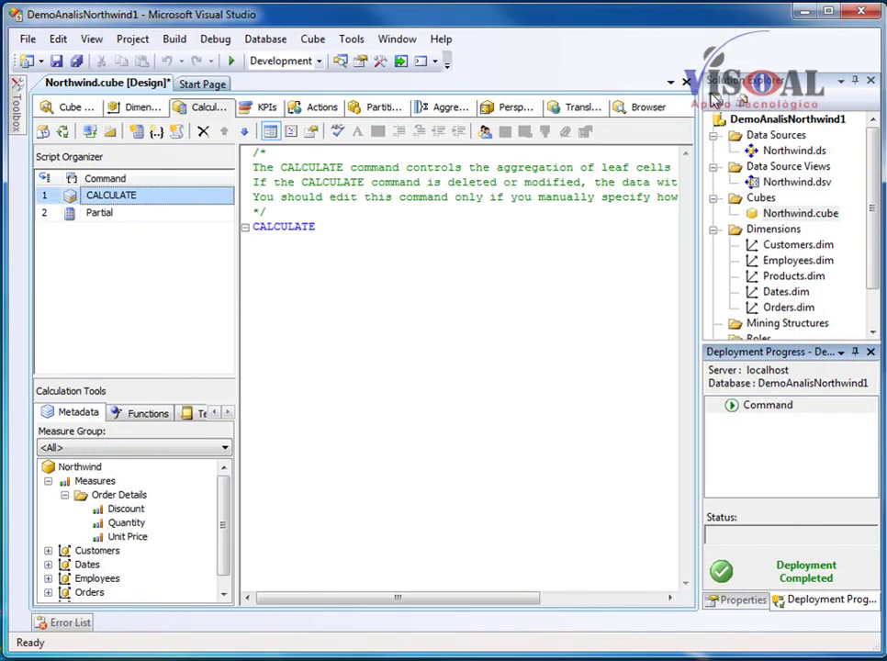
Reconnect the cube browser to the reprocessed cube and replace Quantity with the Partial measure as the pivot's data.
click(648, 106)
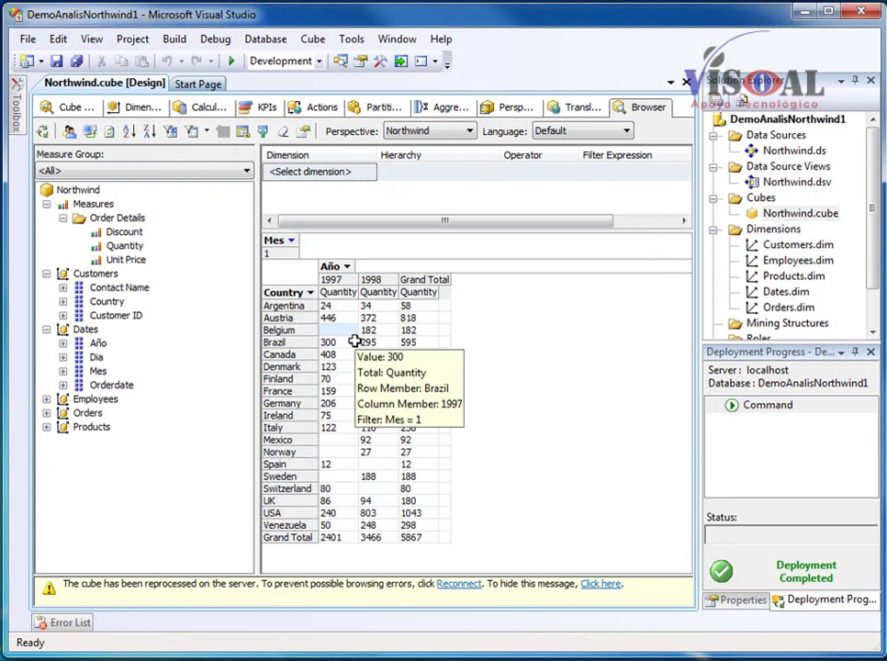
drag(348, 292, 200, 382)
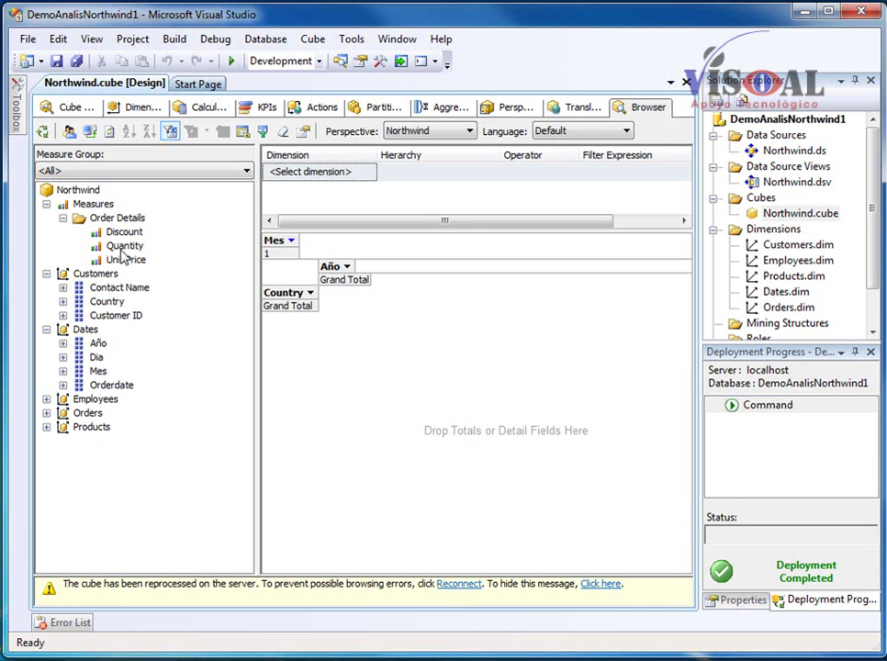
click(459, 585)
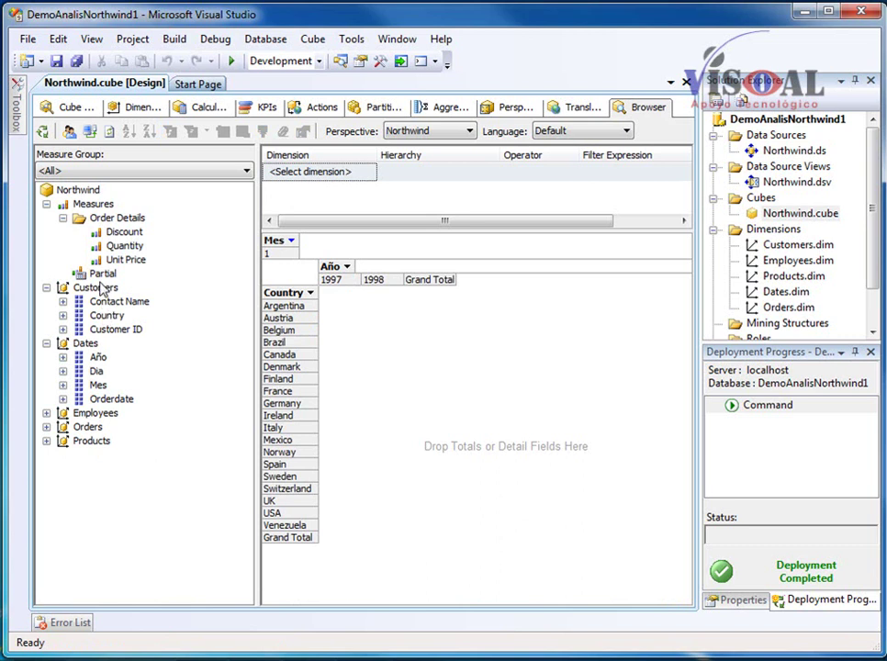
click(95, 276)
drag(95, 275, 382, 354)
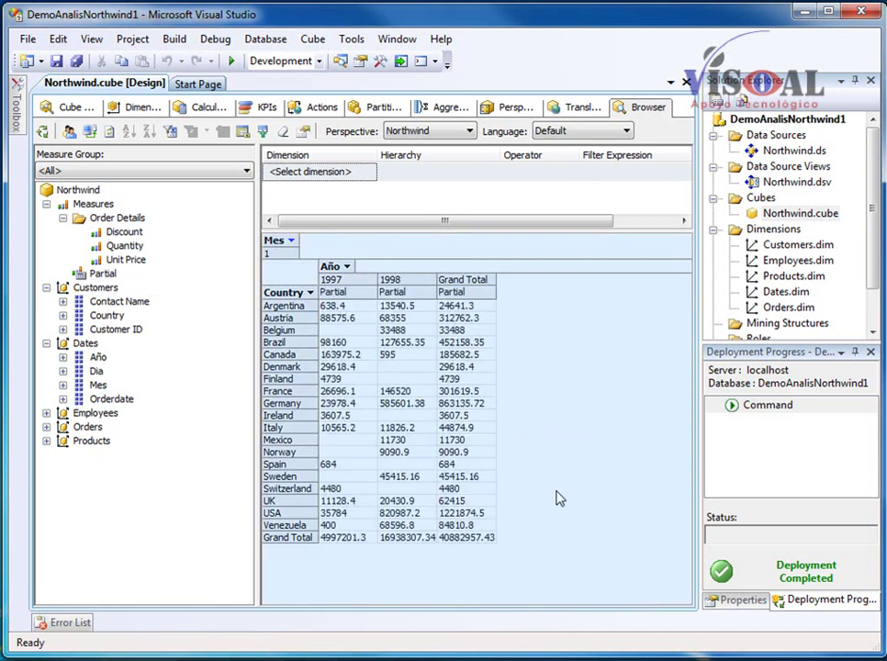